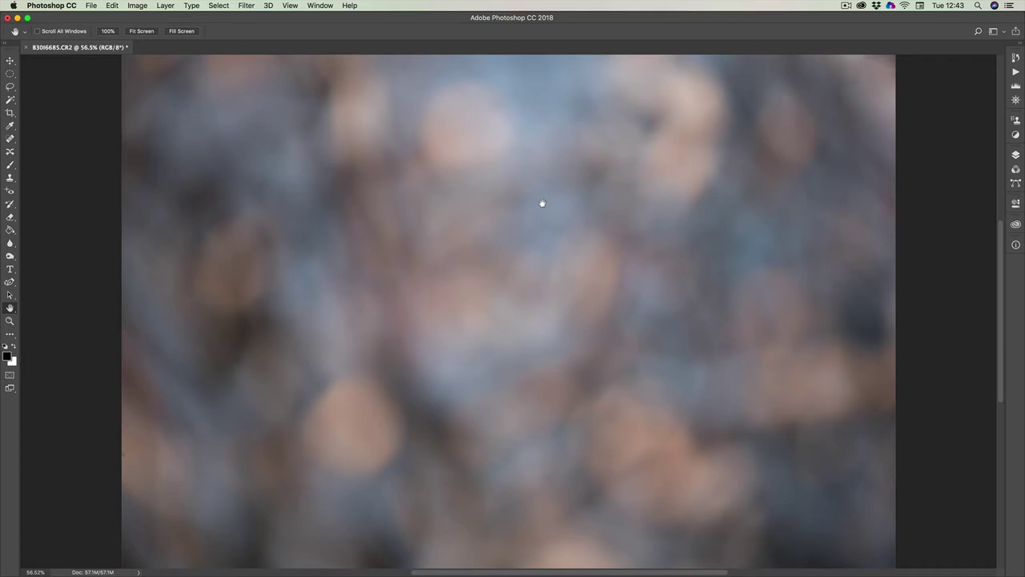
# Switch to Safari, go to the Google homepage and open Google Images
pyautogui.moveTo(361, 574)
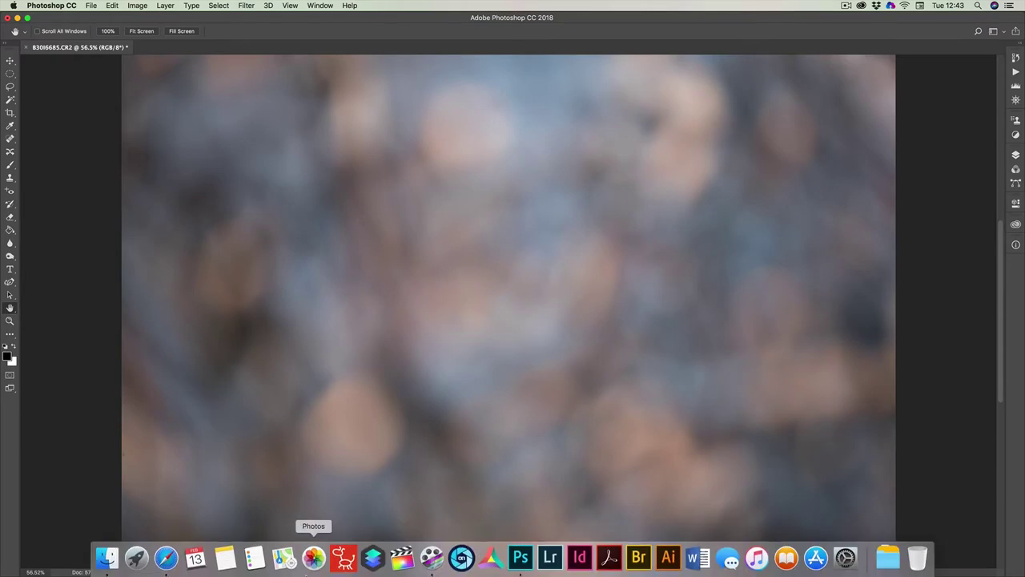
pyautogui.click(165, 556)
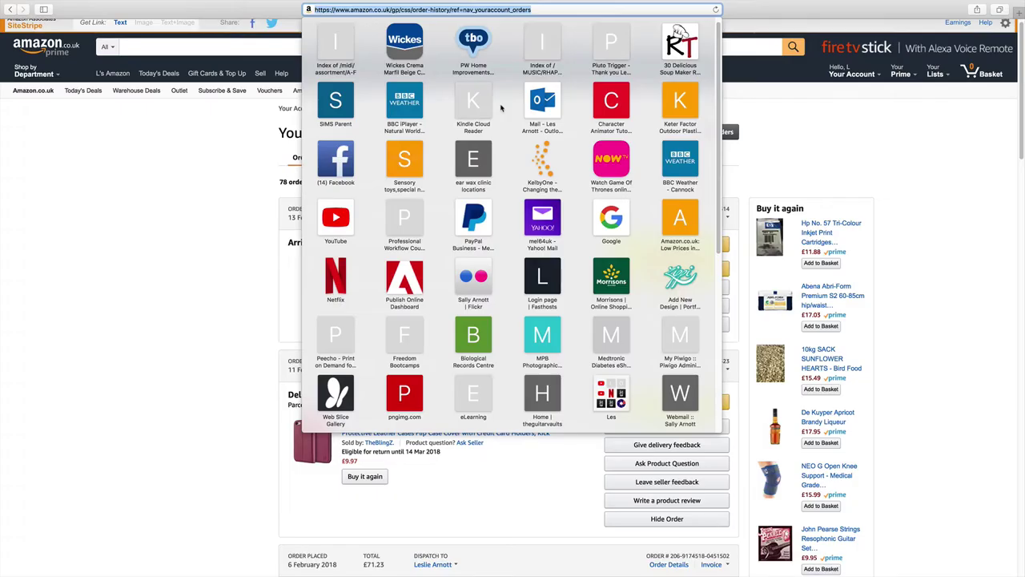
pyautogui.write('goo')
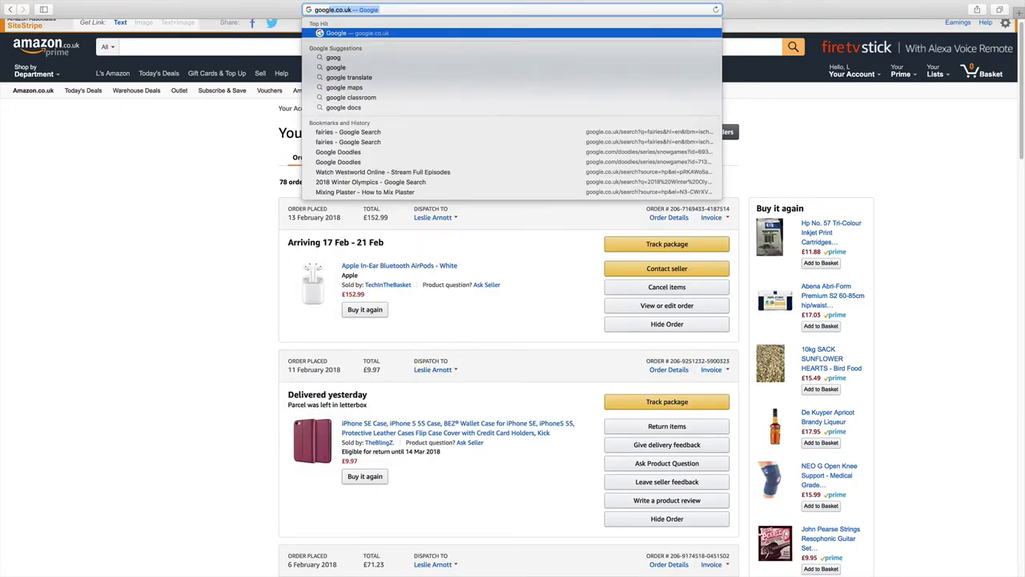
pyautogui.write('g')
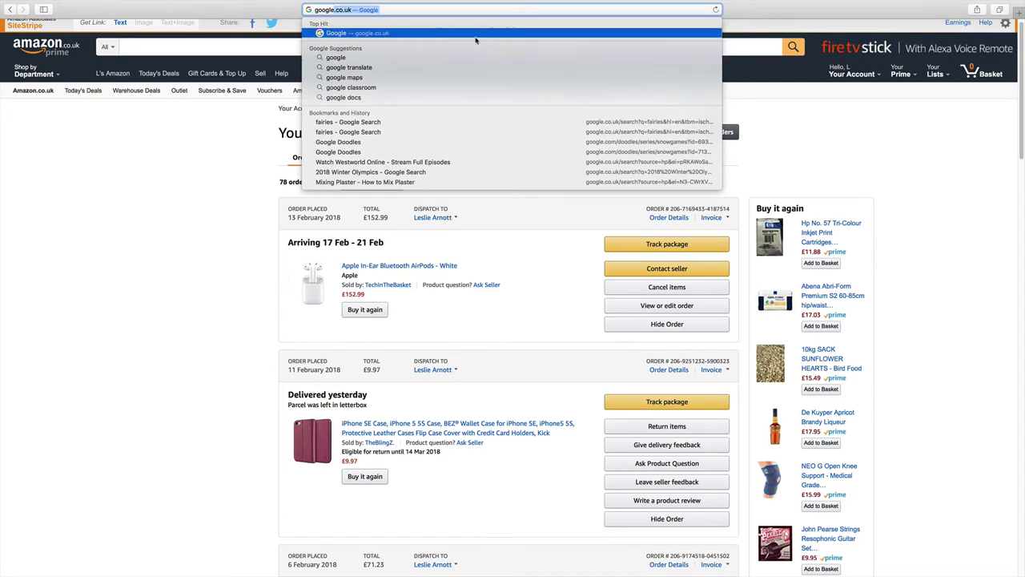
pyautogui.press('Return')
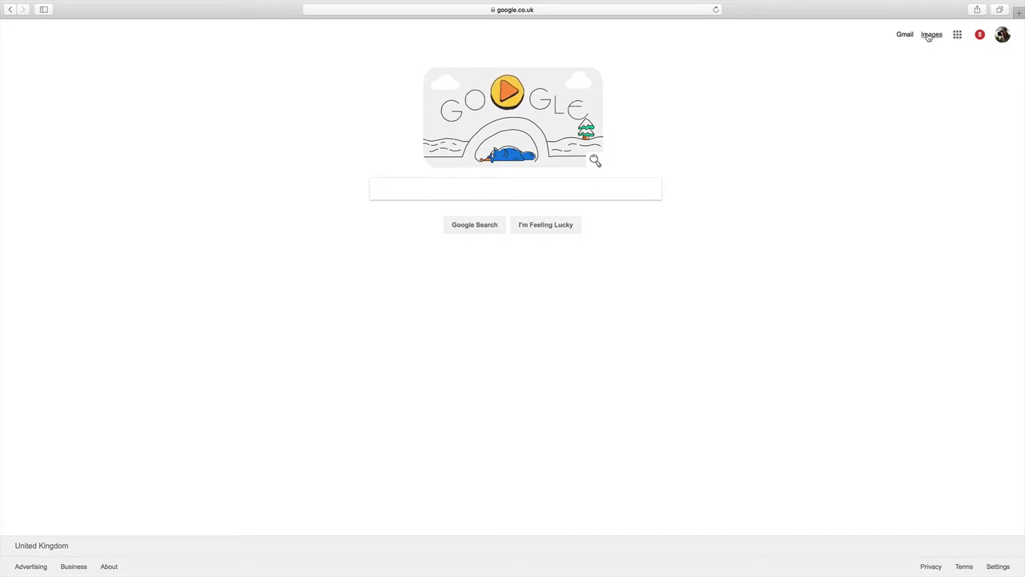
pyautogui.click(930, 35)
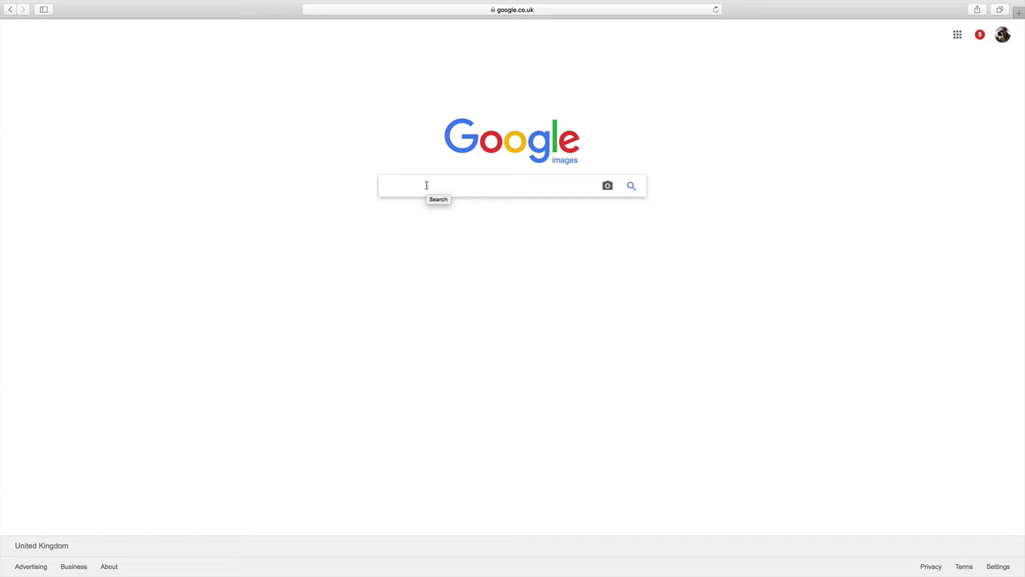
# Search Google Images for 'fairies png' and scroll through the results
pyautogui.click(426, 185)
pyautogui.write('fa')
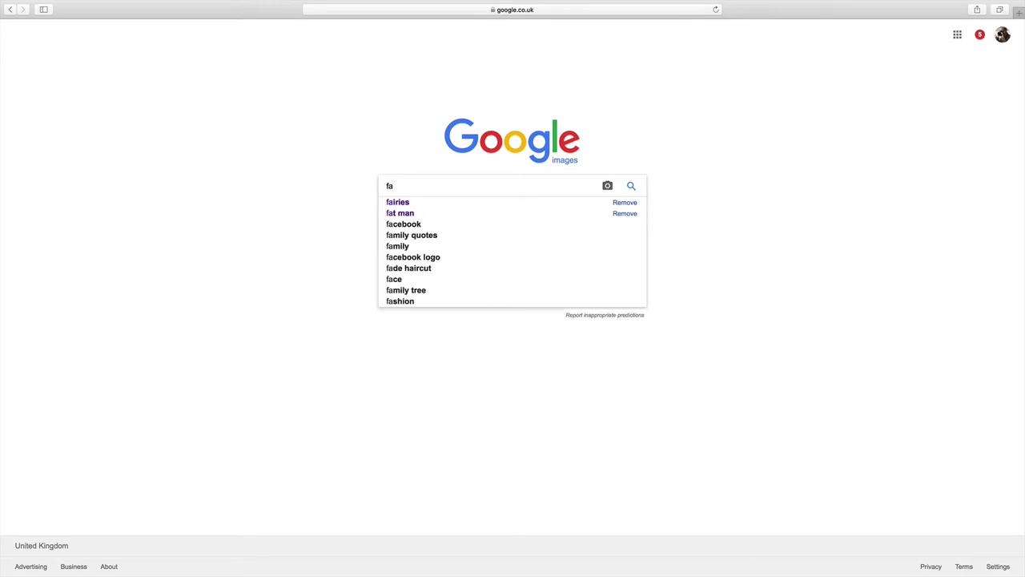
pyautogui.write('iries')
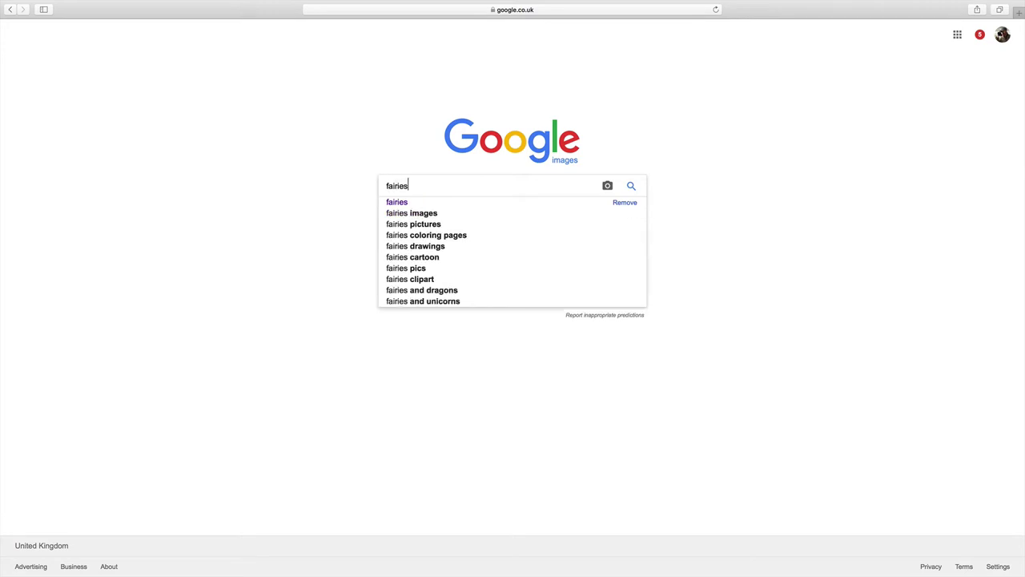
pyautogui.write(' p')
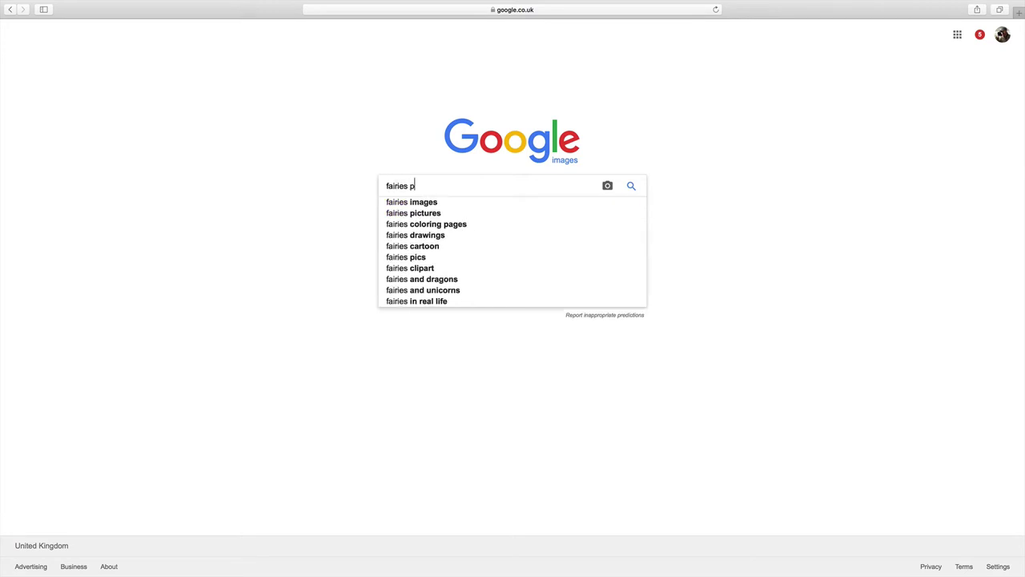
pyautogui.write('ng')
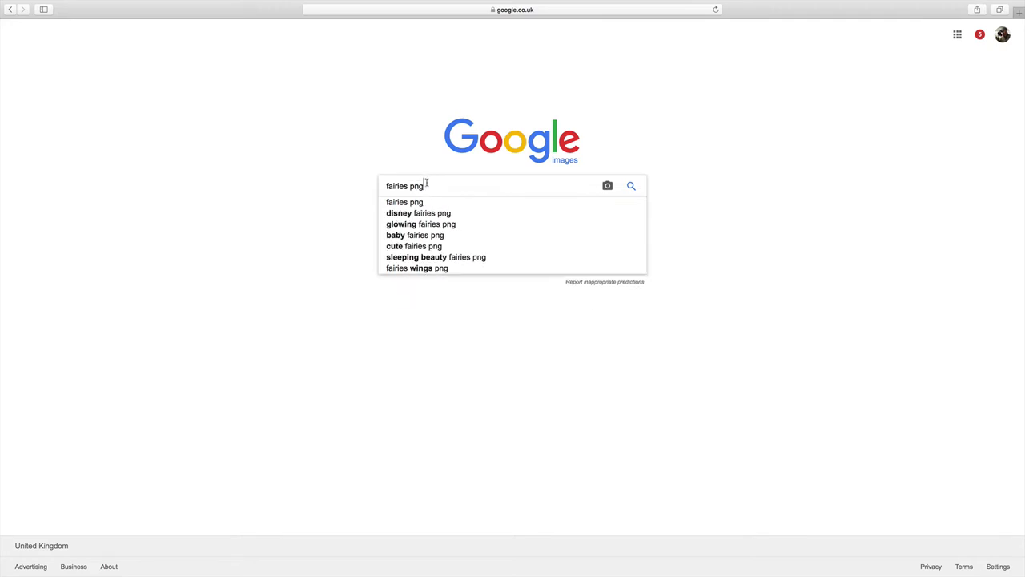
pyautogui.press('Return')
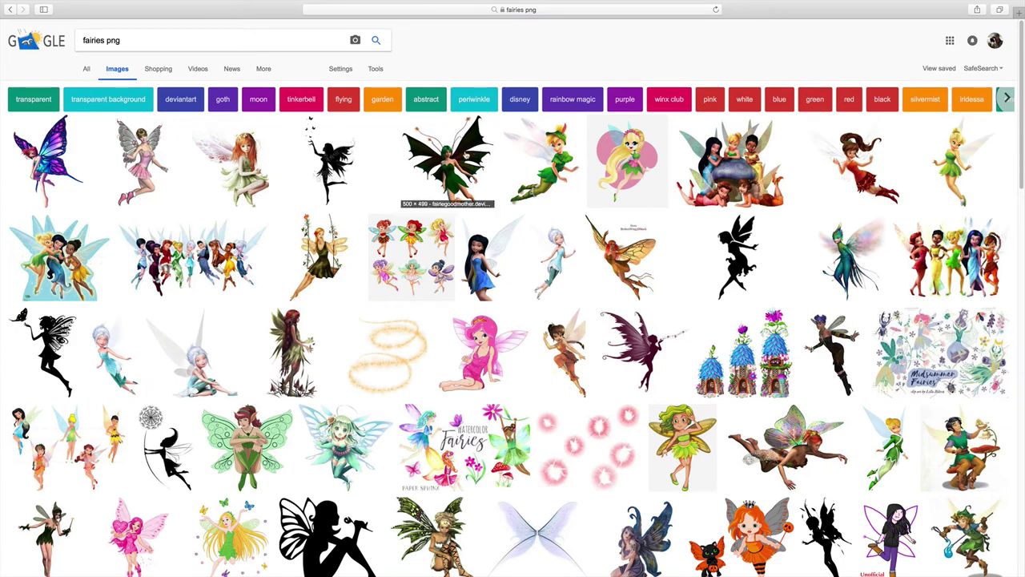
pyautogui.scroll(-2, 463, 153)
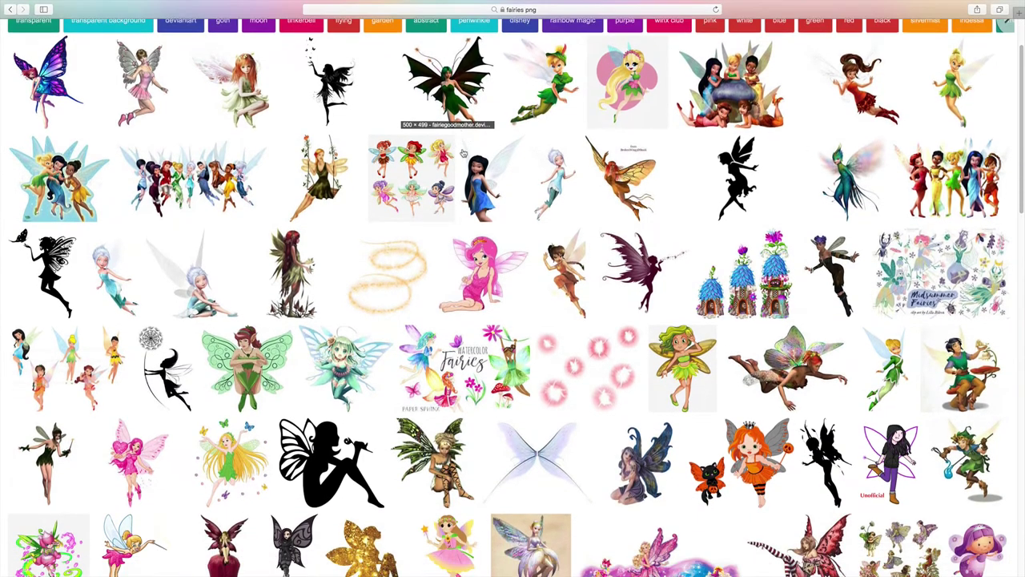
pyautogui.scroll(-4, 463, 153)
pyautogui.scroll(5, 463, 153)
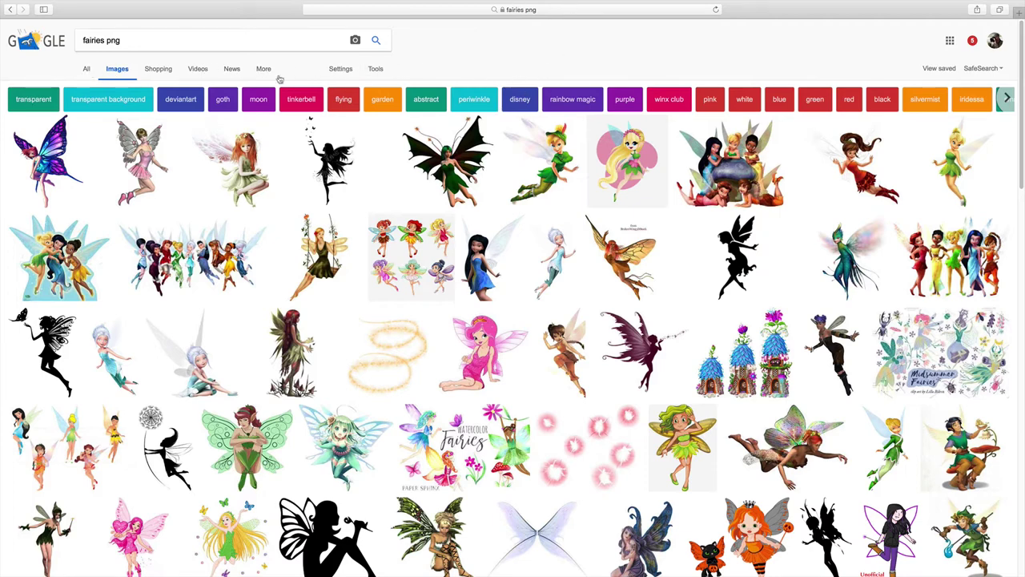
# Filter usage rights to 'Labeled for reuse with modification' and browse the fairy results
pyautogui.click(375, 69)
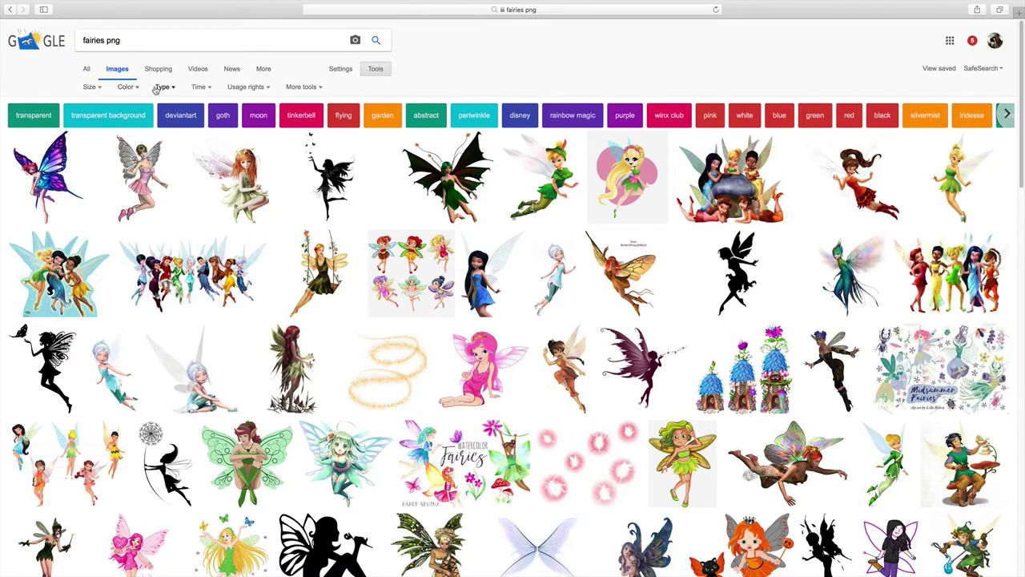
pyautogui.click(266, 88)
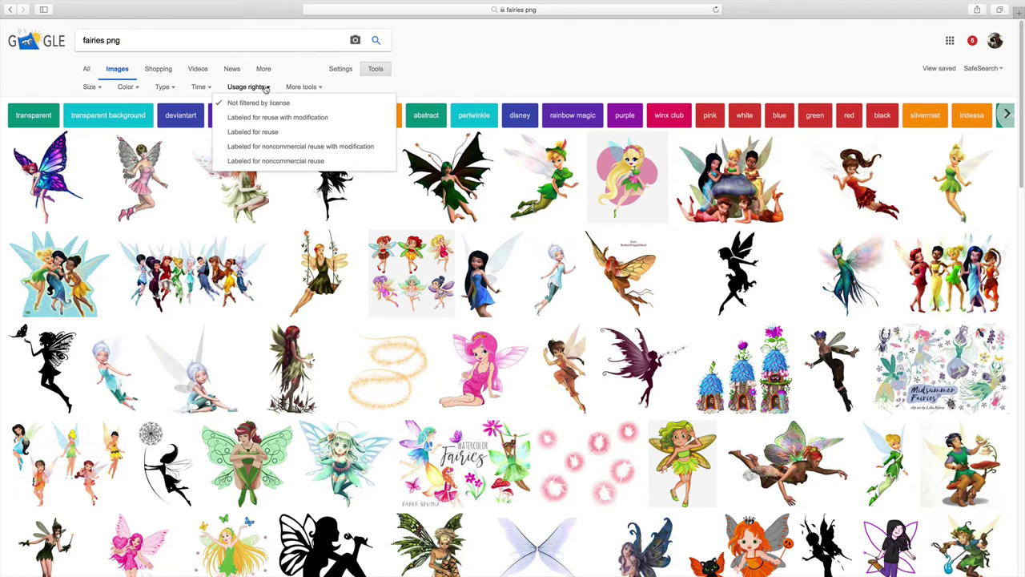
pyautogui.click(299, 119)
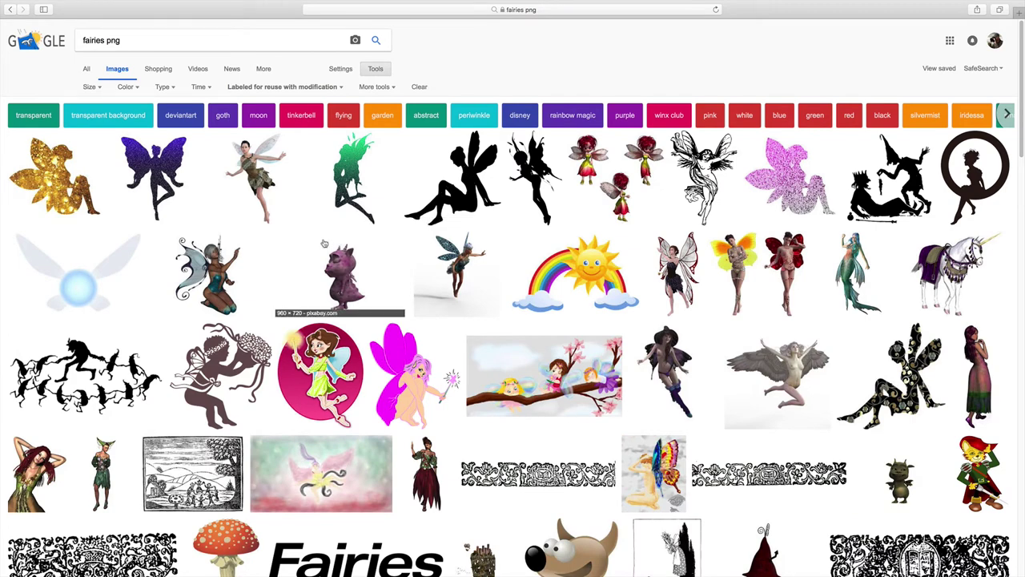
pyautogui.scroll(-4, 324, 242)
pyautogui.scroll(-6, 324, 243)
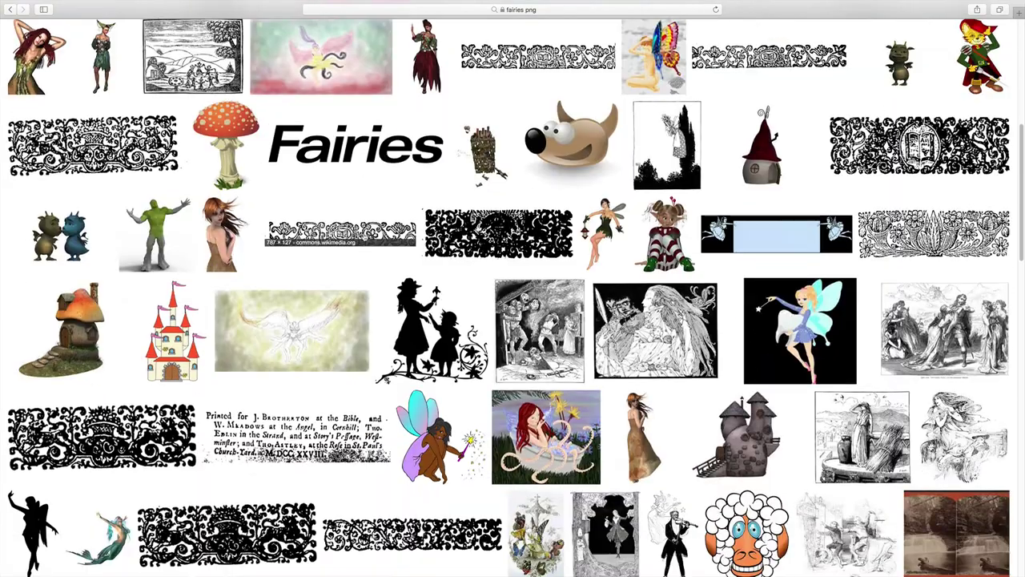
pyautogui.scroll(-8, 360, 236)
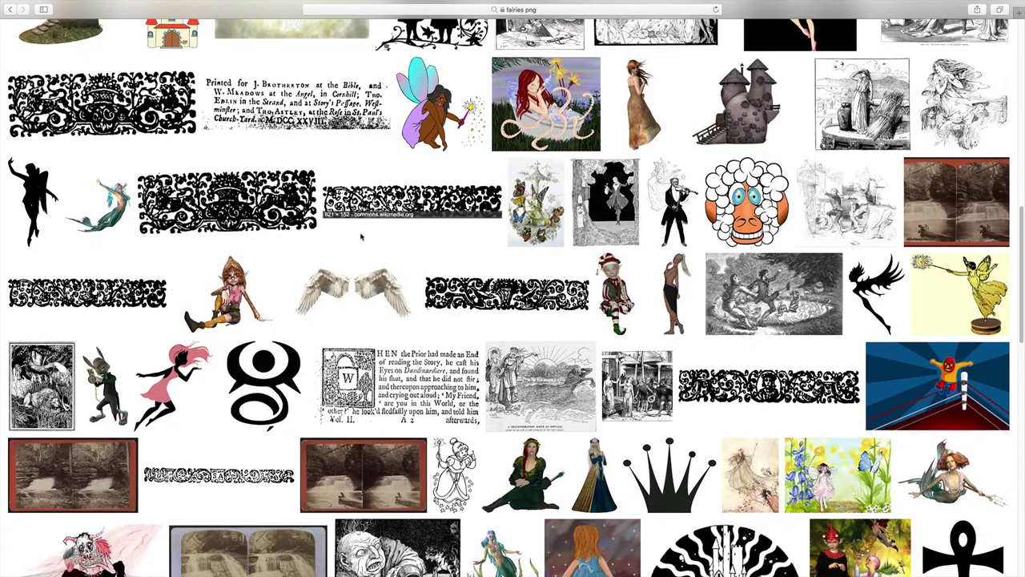
pyautogui.scroll(-9, 360, 237)
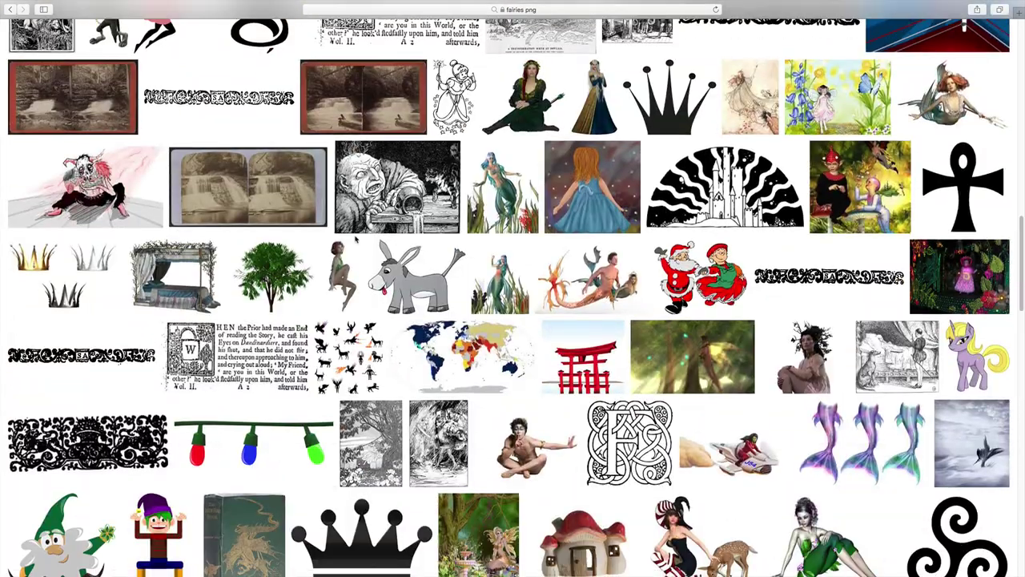
pyautogui.scroll(-7, 356, 239)
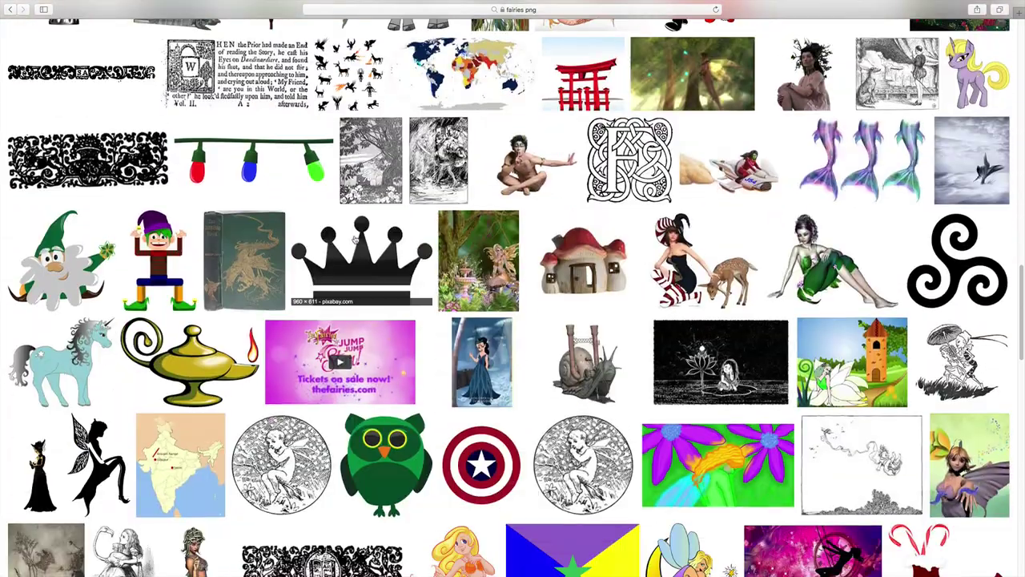
pyautogui.scroll(-10, 355, 239)
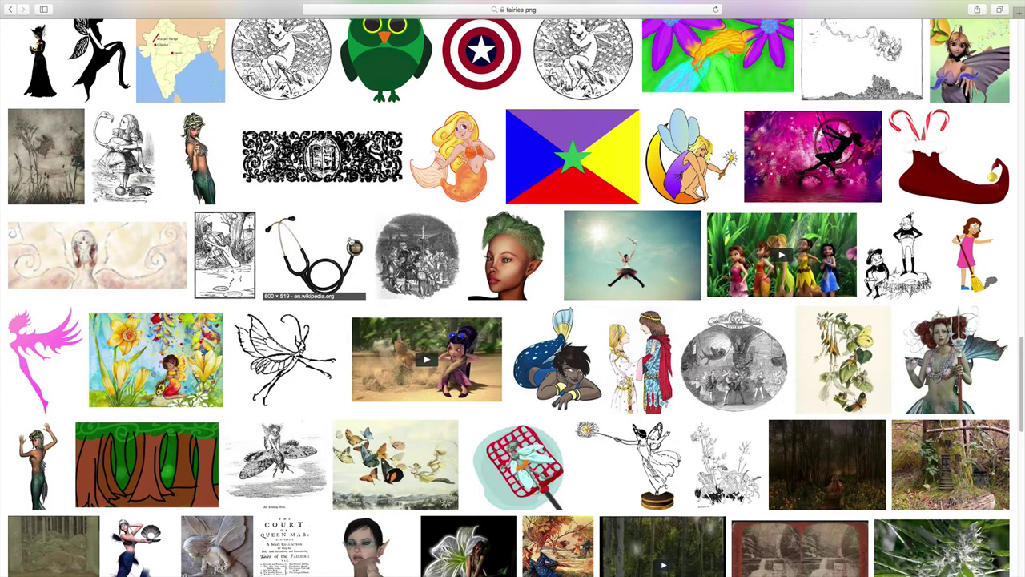
pyautogui.scroll(-10, 355, 239)
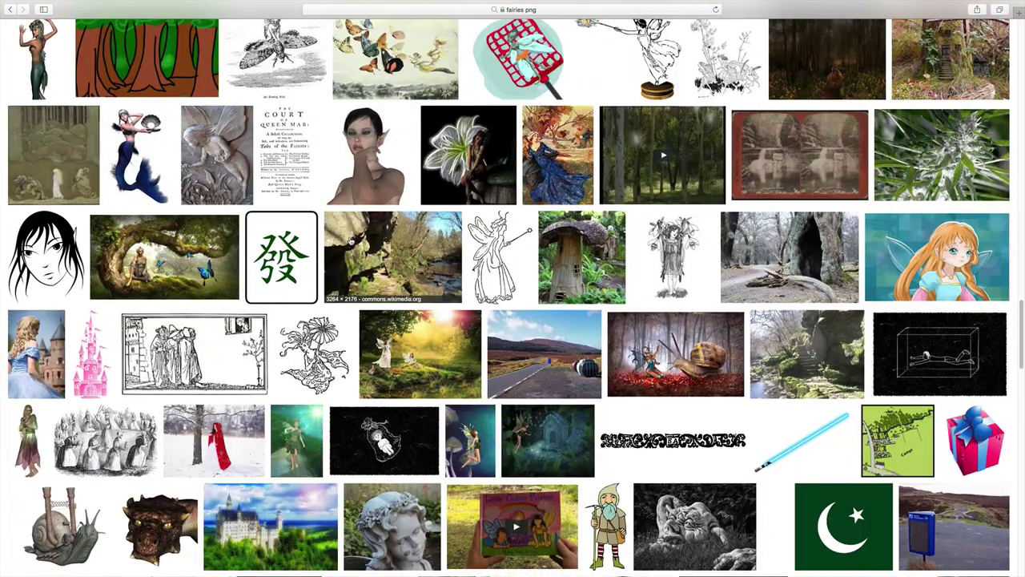
pyautogui.scroll(20, 393, 256)
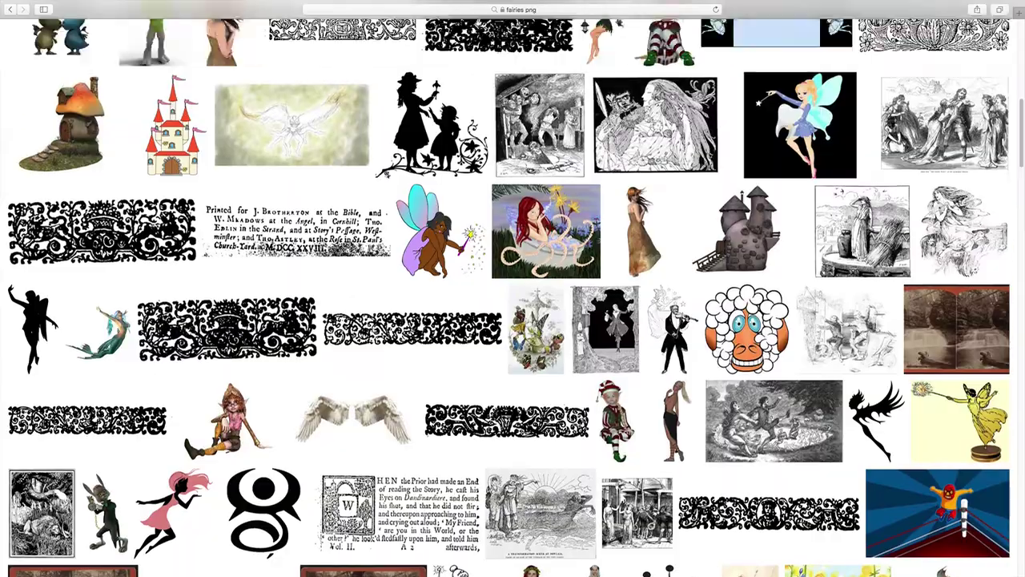
pyautogui.scroll(15, 347, 244)
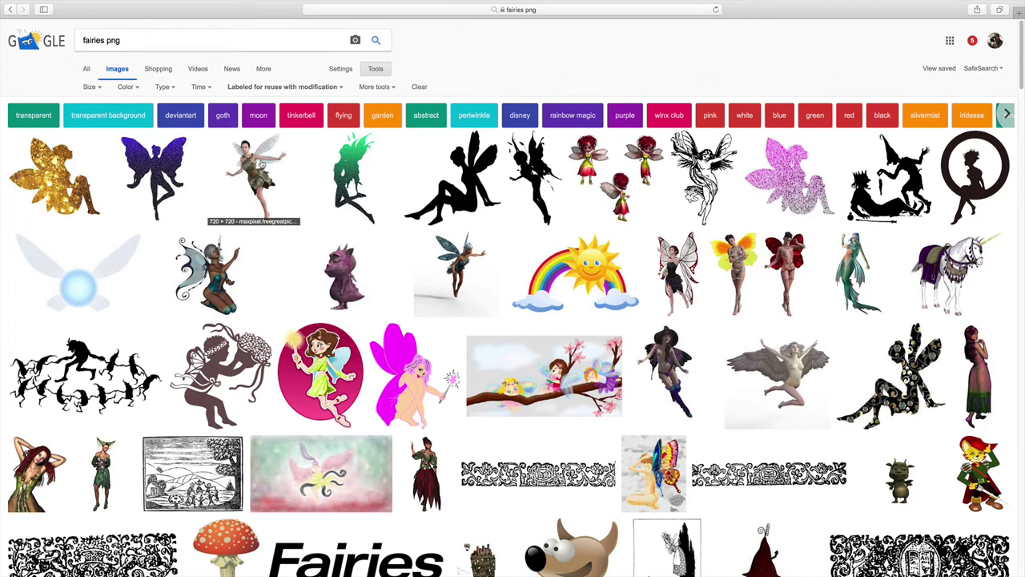
# Preview the flying fairy in the green-brown dress and open its Max Pixel source page
pyautogui.click(261, 165)
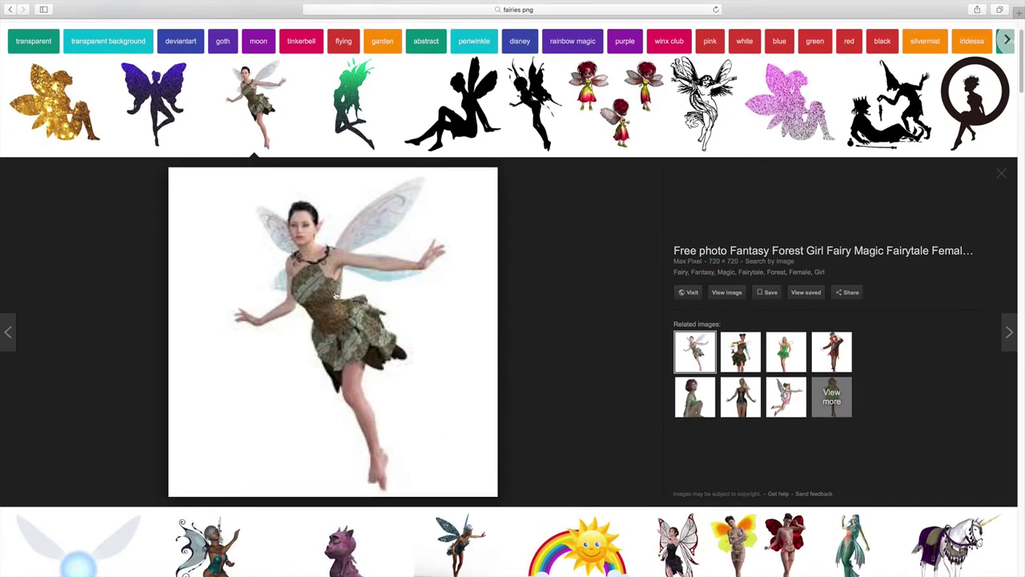
pyautogui.click(723, 293)
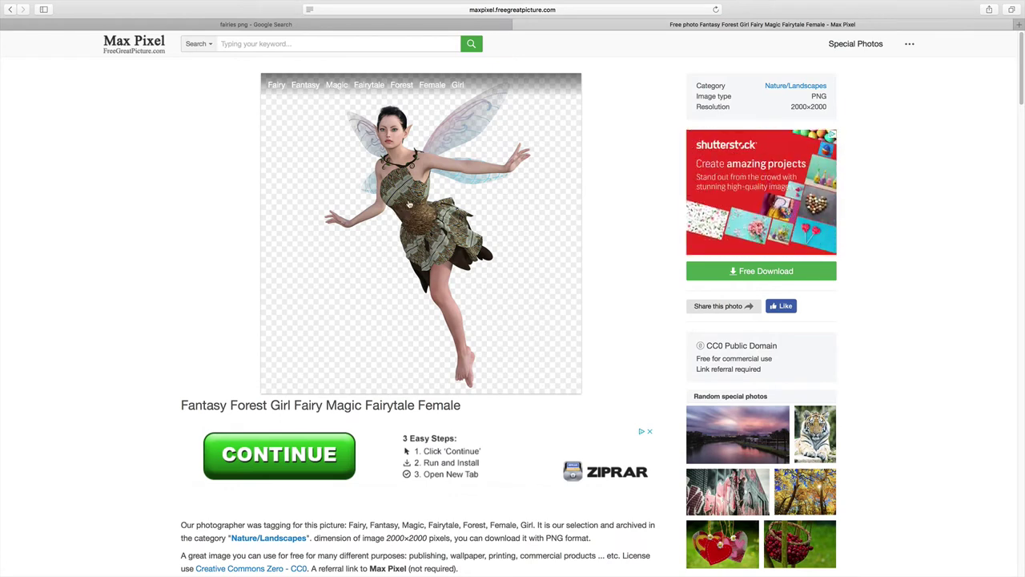
# Start saving the fairy image into the Compositional Images folder, then cancel the export
pyautogui.rightClick(407, 194)
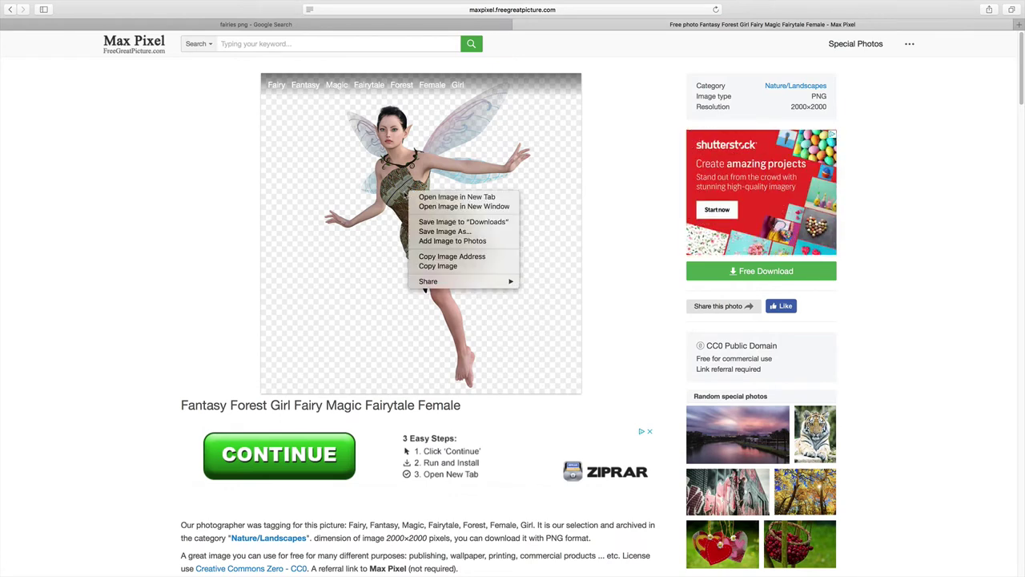
pyautogui.click(442, 232)
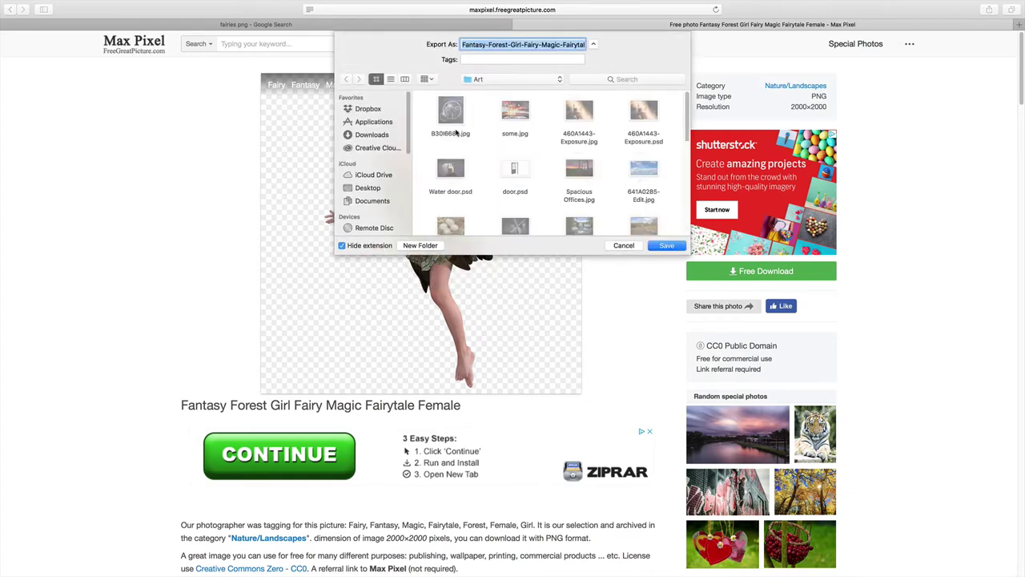
pyautogui.click(480, 79)
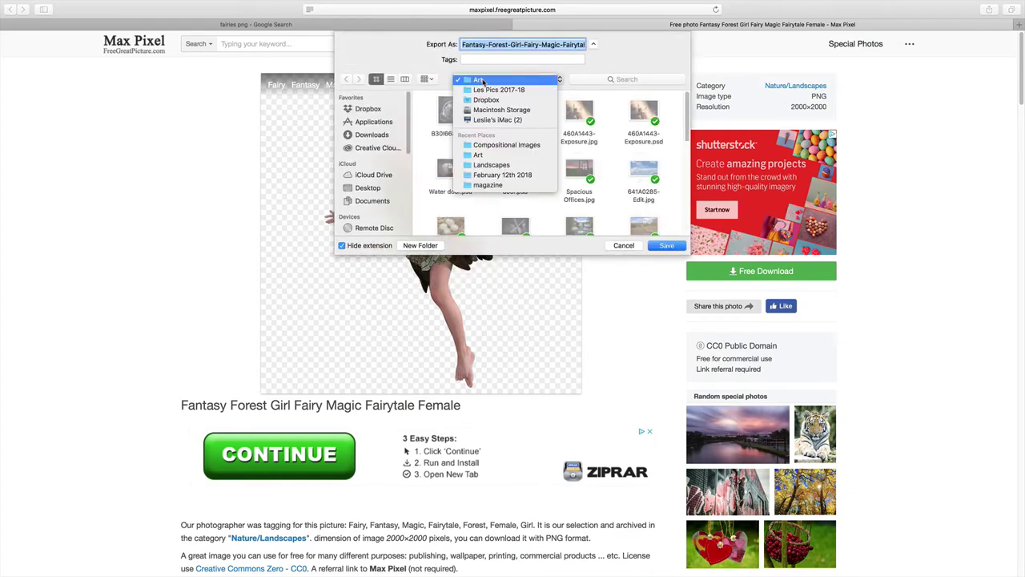
pyautogui.click(506, 144)
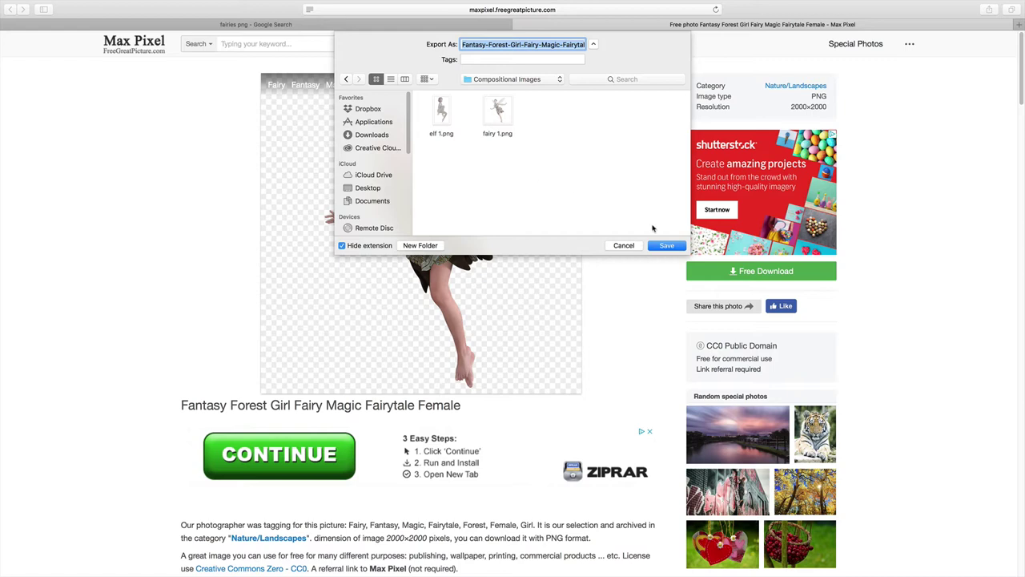
pyautogui.click(626, 246)
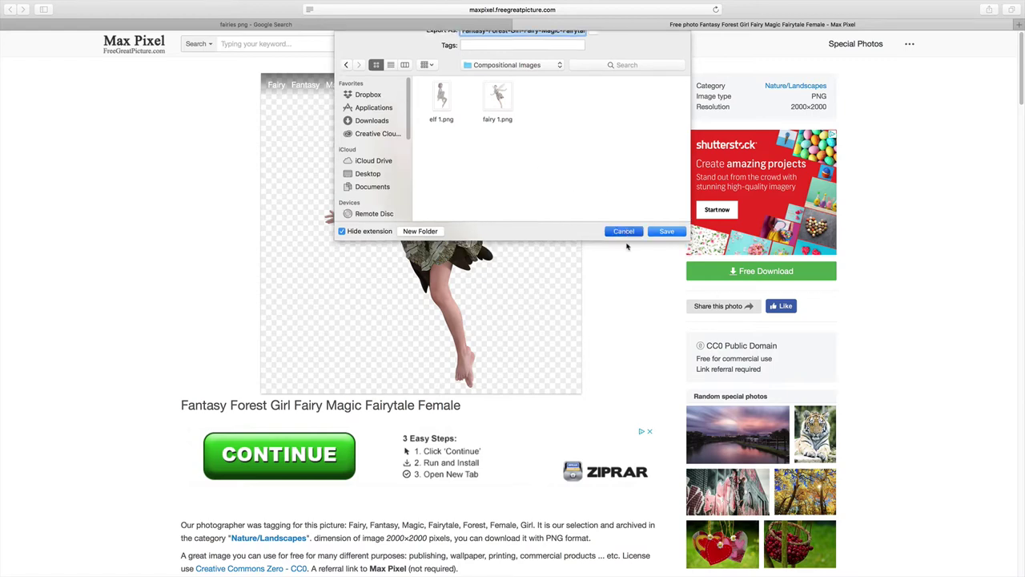
# Review the Max Pixel page's 2000×2000 CC0 details, then return to the fairies png results
pyautogui.scroll(-2, 506, 250)
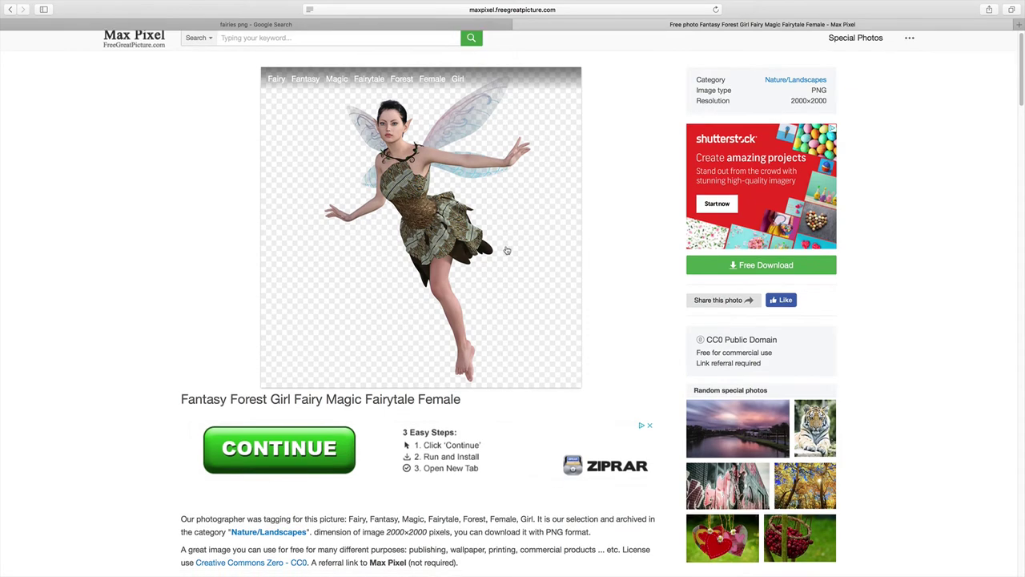
pyautogui.scroll(-3, 507, 251)
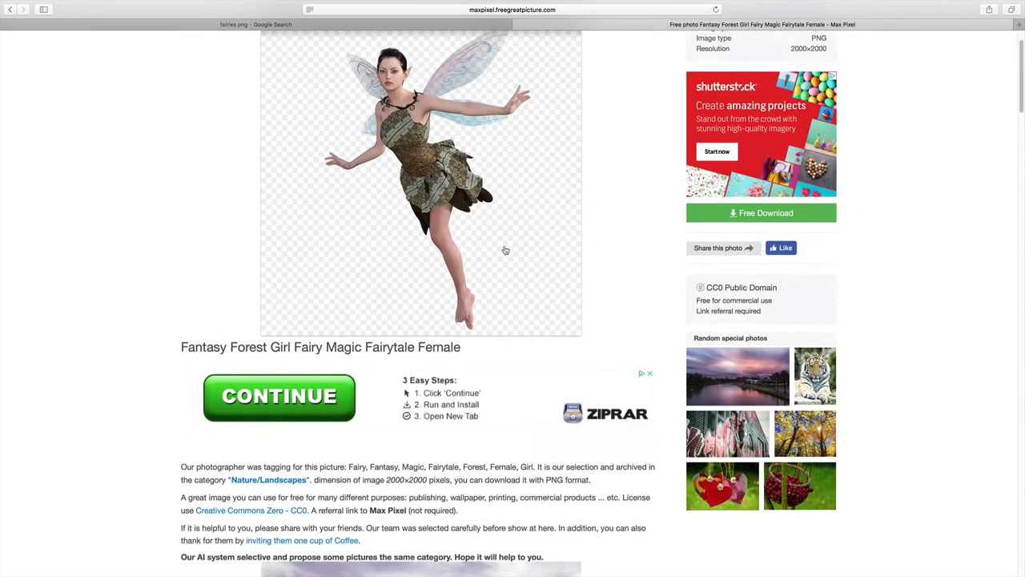
pyautogui.scroll(5, 505, 250)
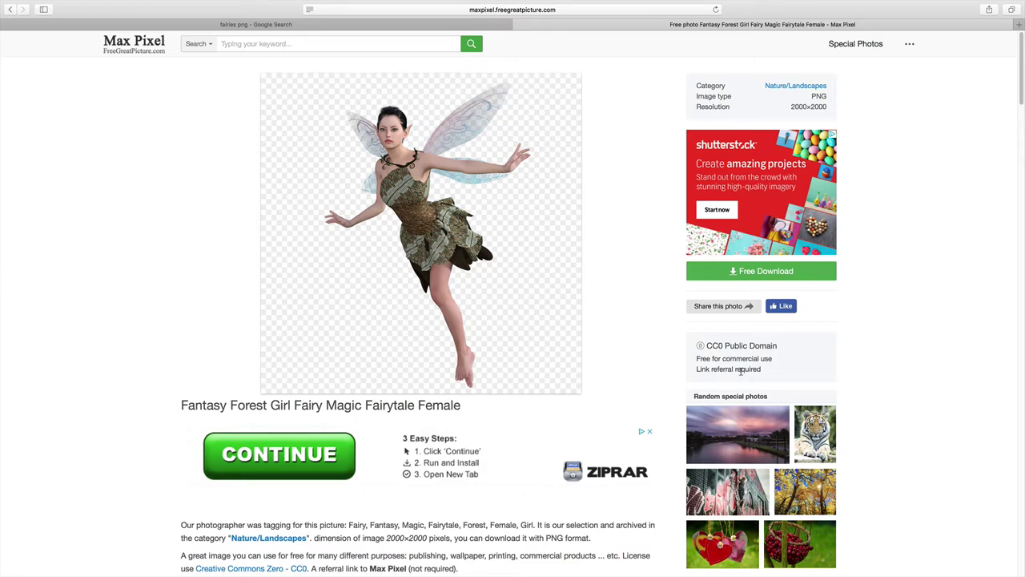
pyautogui.scroll(-4, 640, 365)
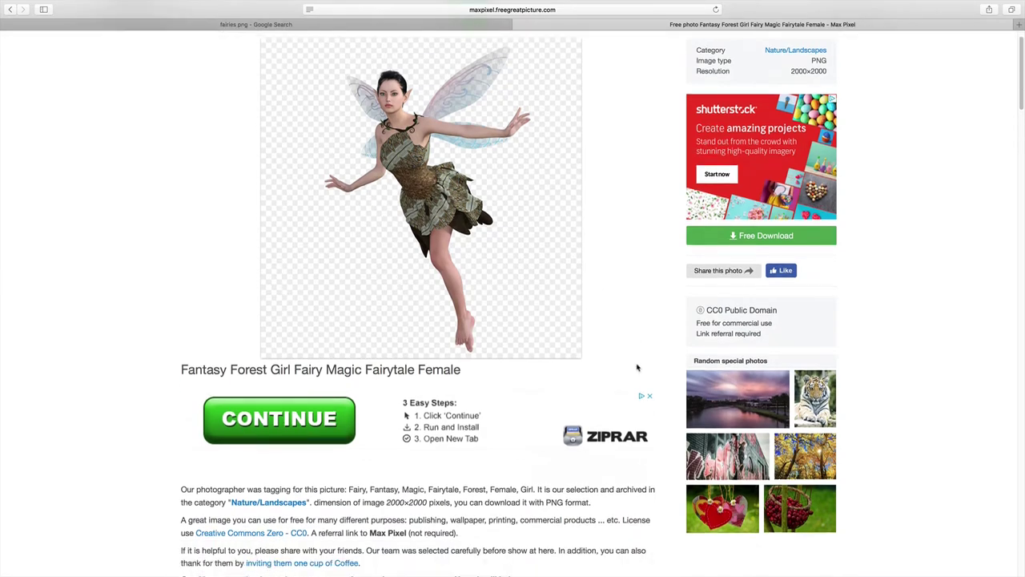
pyautogui.scroll(-8, 639, 363)
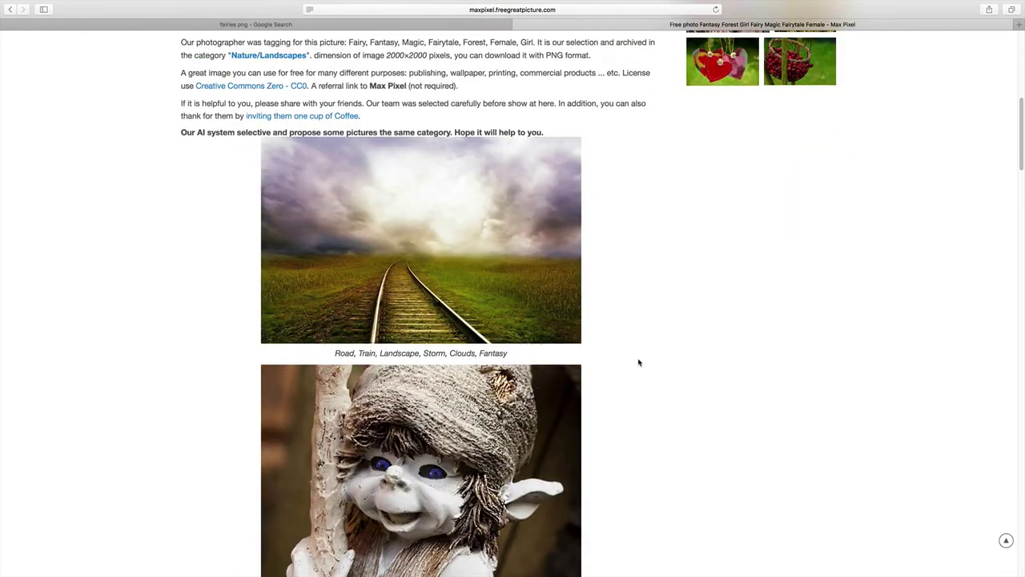
pyautogui.scroll(10, 639, 361)
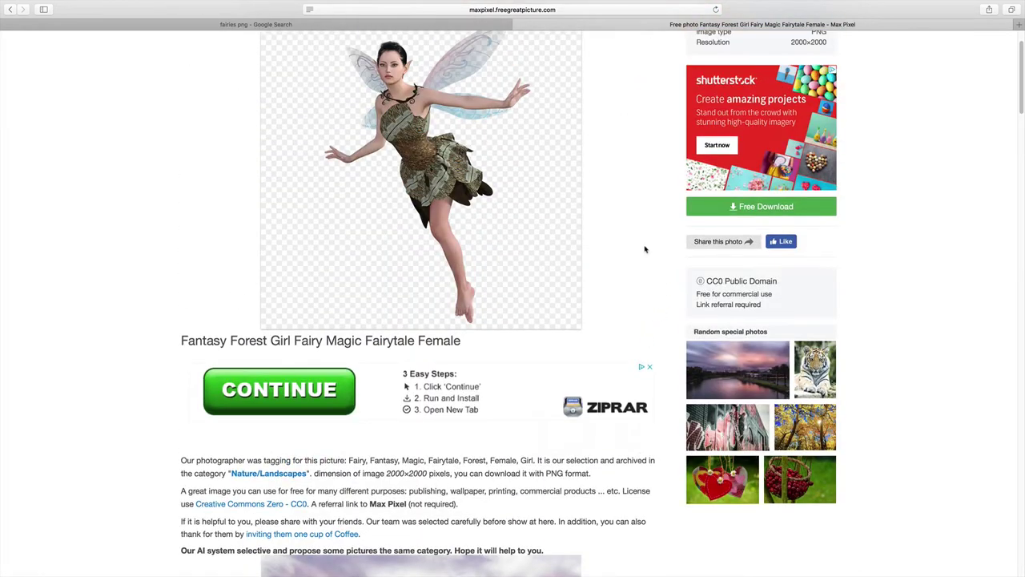
pyautogui.scroll(2, 645, 250)
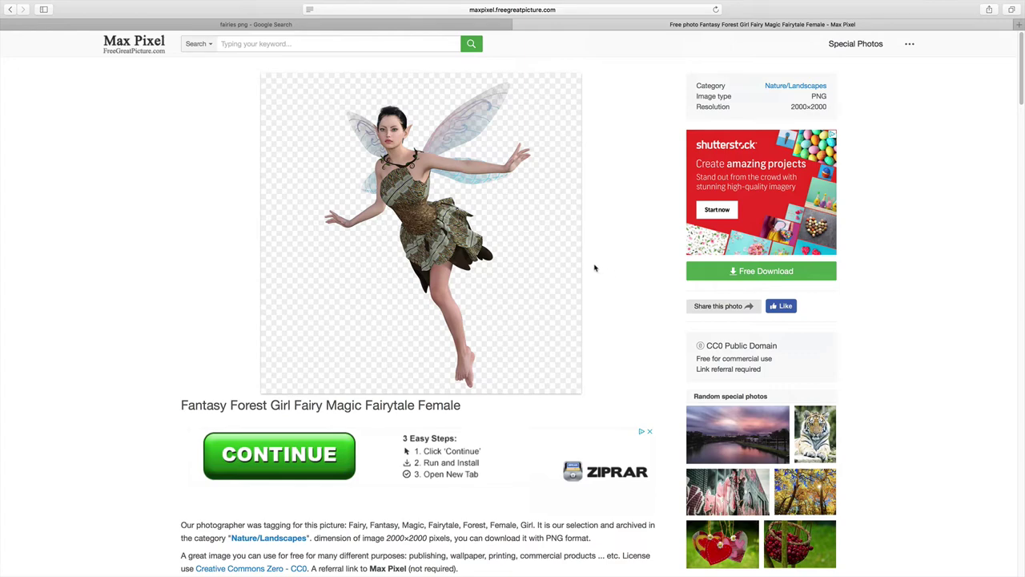
pyautogui.scroll(-4, 592, 269)
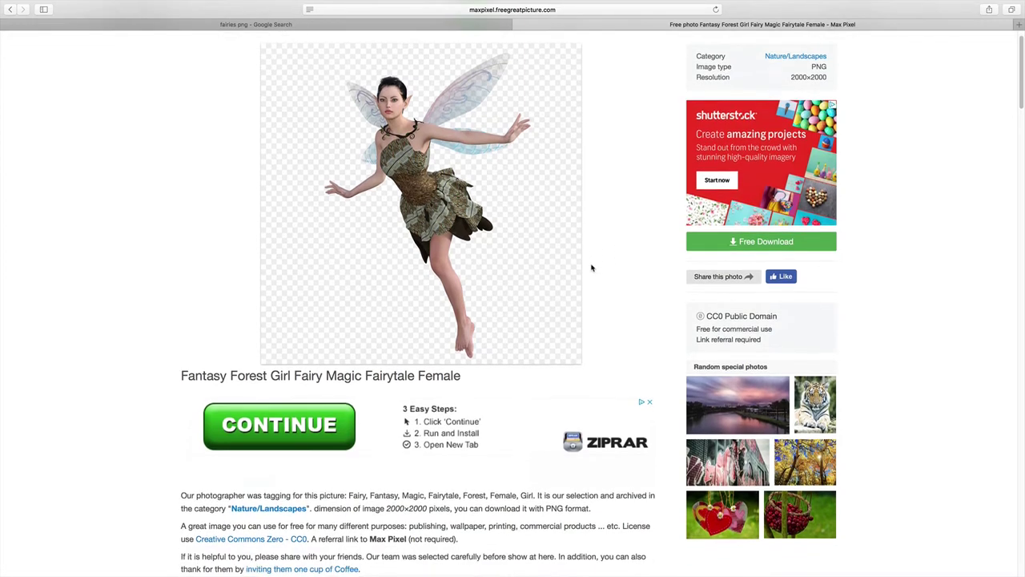
pyautogui.scroll(-10, 588, 268)
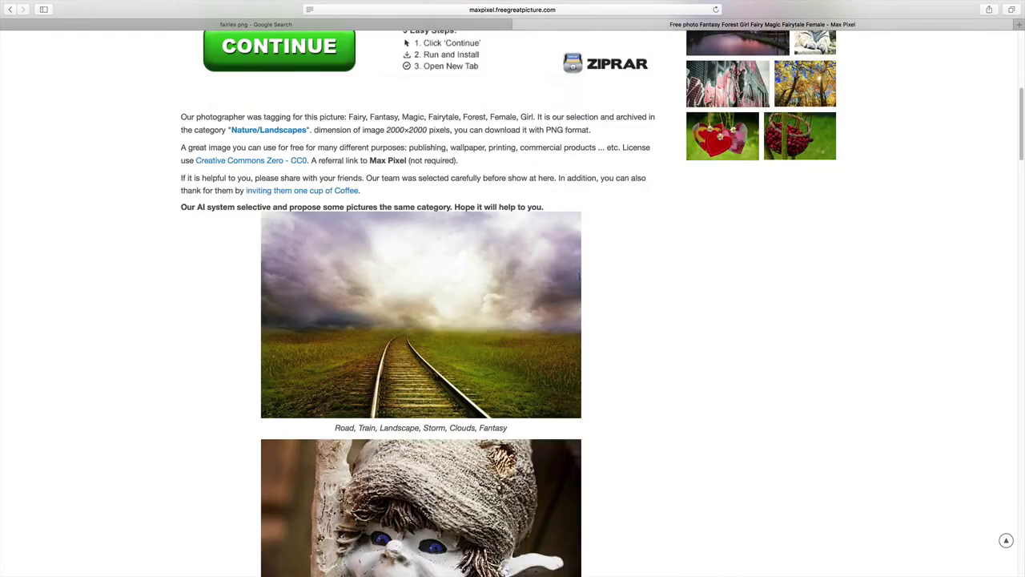
pyautogui.scroll(-12, 604, 280)
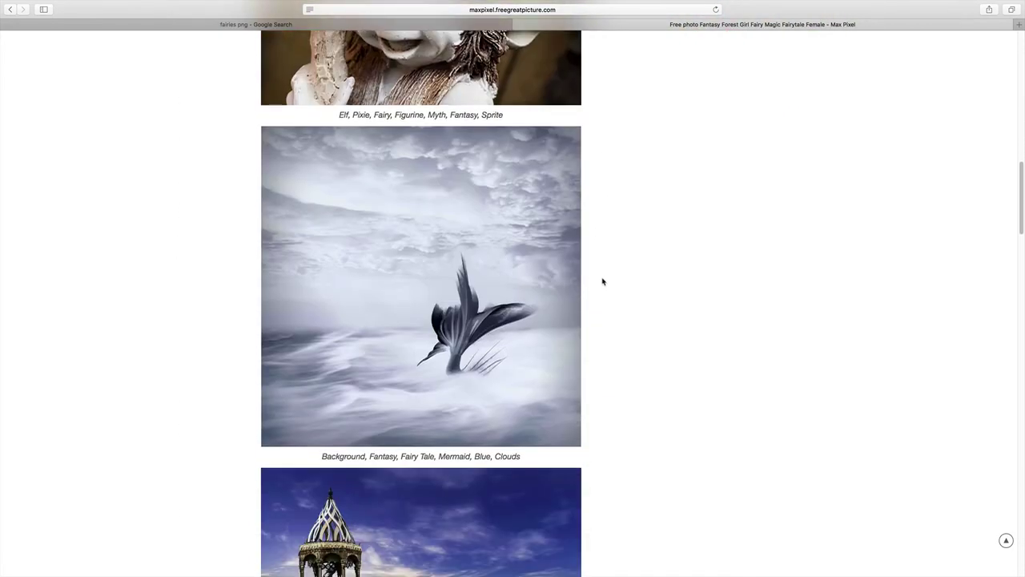
pyautogui.scroll(5, 602, 285)
pyautogui.scroll(20, 597, 276)
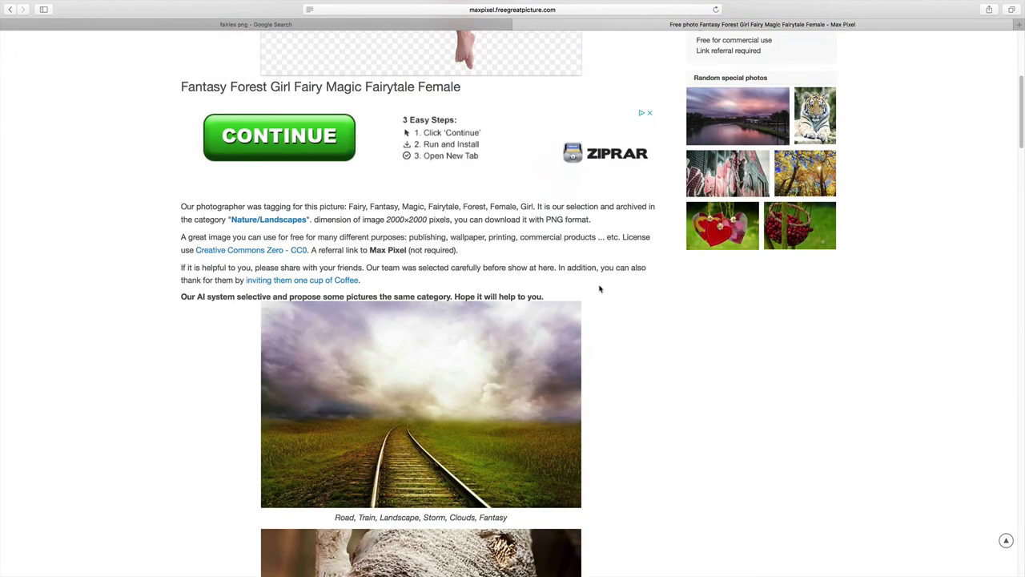
pyautogui.scroll(3, 583, 259)
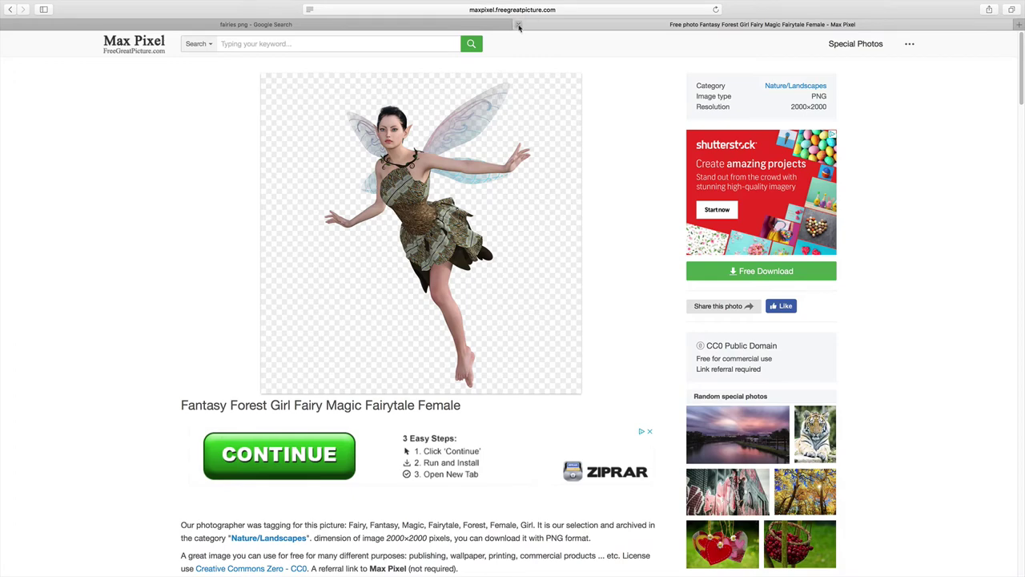
pyautogui.click(9, 10)
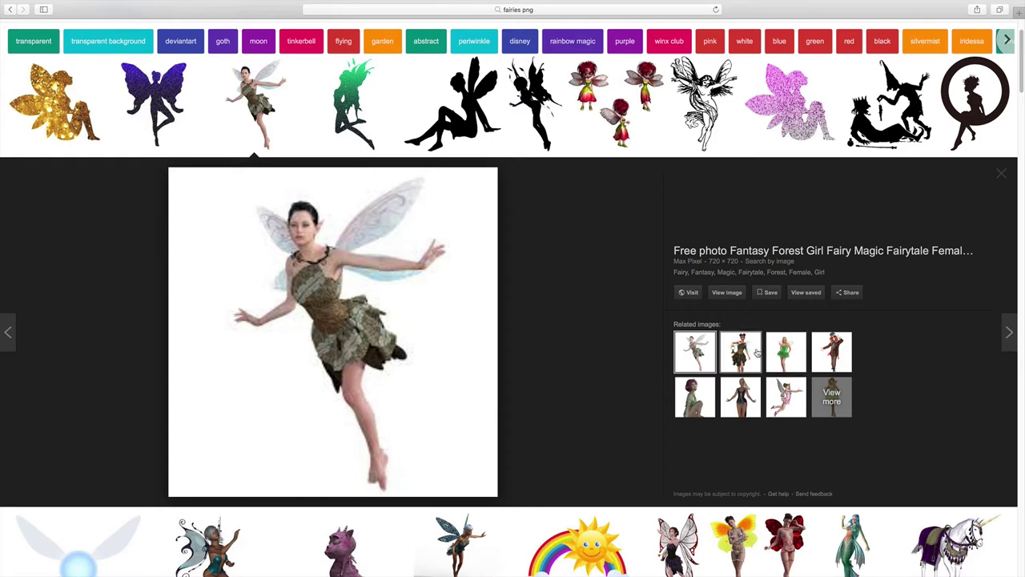
# Open the Pixabay page of the green-clad sitting fairy from the related images
pyautogui.scroll(-1, 757, 353)
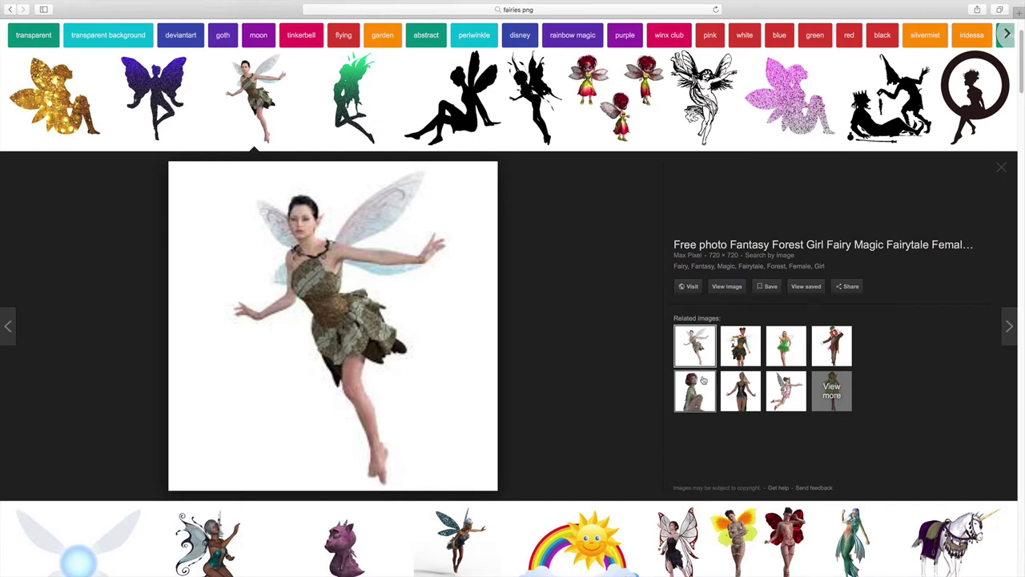
pyautogui.click(696, 398)
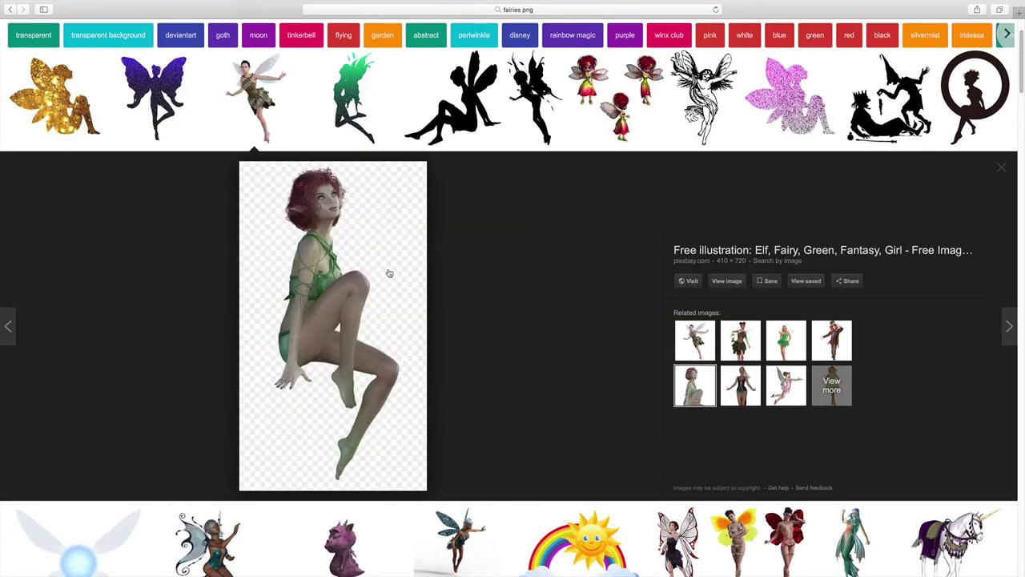
pyautogui.click(727, 282)
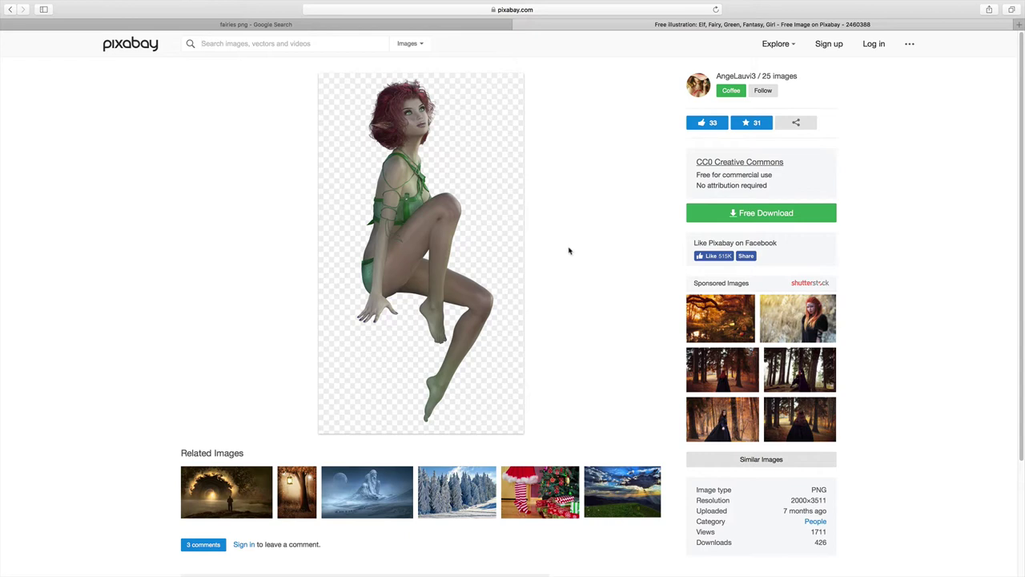
# Close the Pixabay fairy page without saving and put Safari away to reveal Photoshop
pyautogui.rightClick(400, 197)
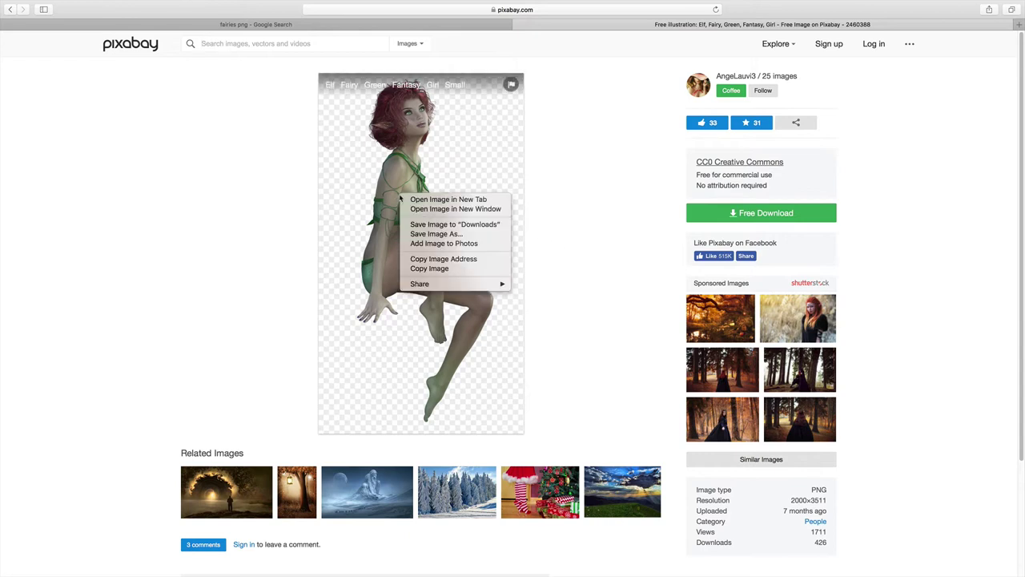
pyautogui.click(602, 178)
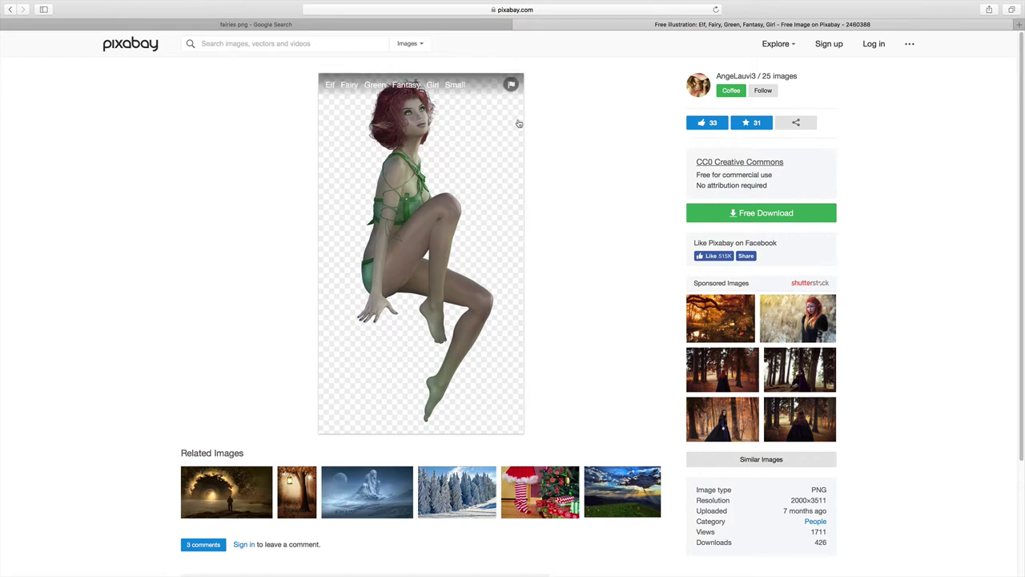
pyautogui.click(518, 25)
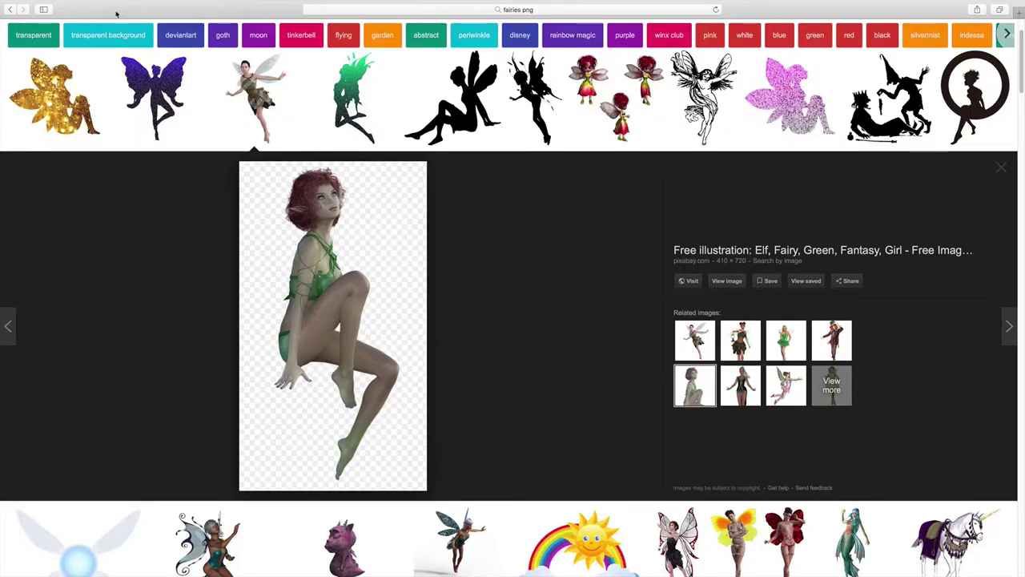
pyautogui.click(9, 20)
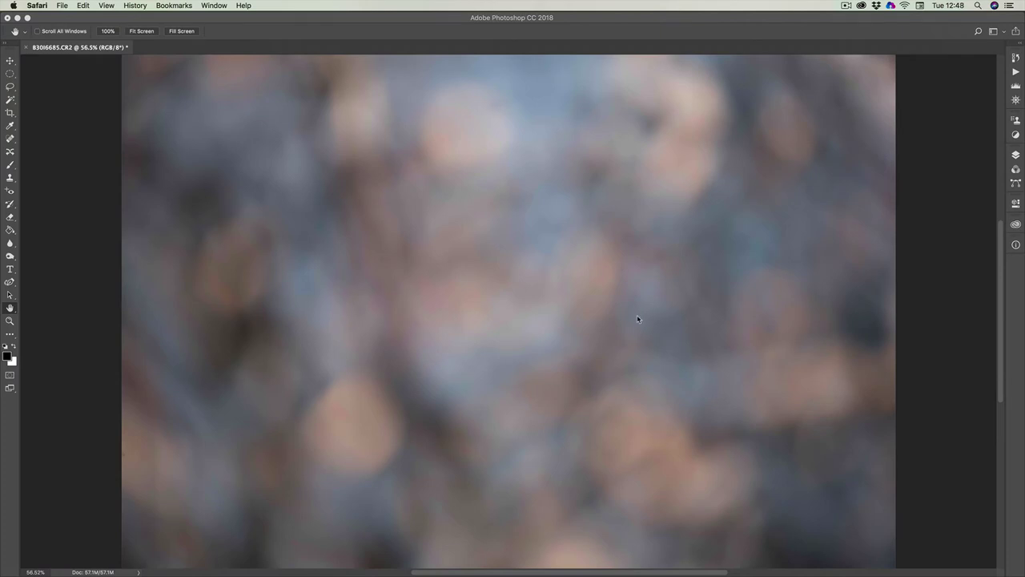
# Duplicate the Background layer of B3016685.CR2 as a new layer named 'floor'
pyautogui.click(637, 315)
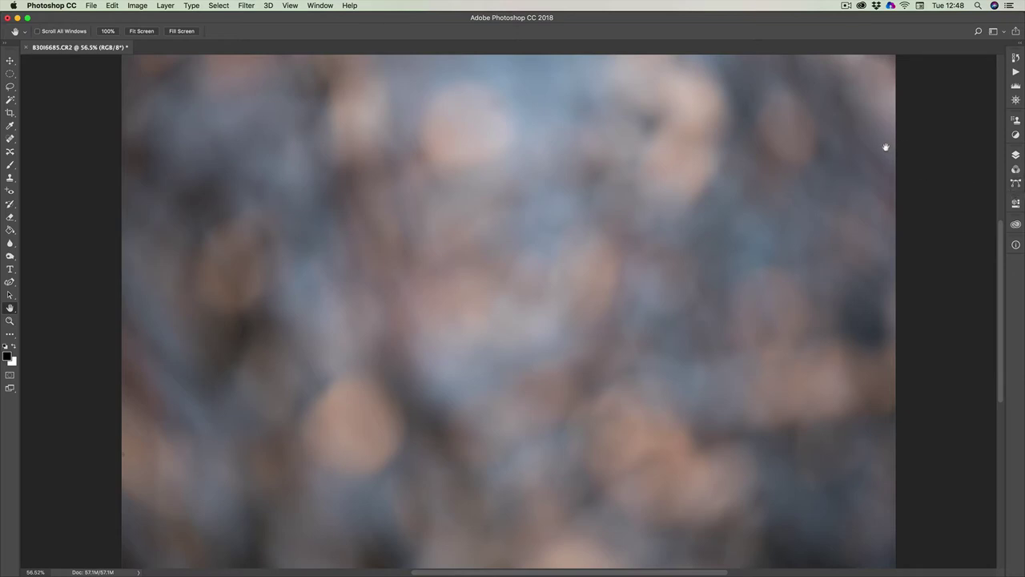
pyautogui.click(1015, 155)
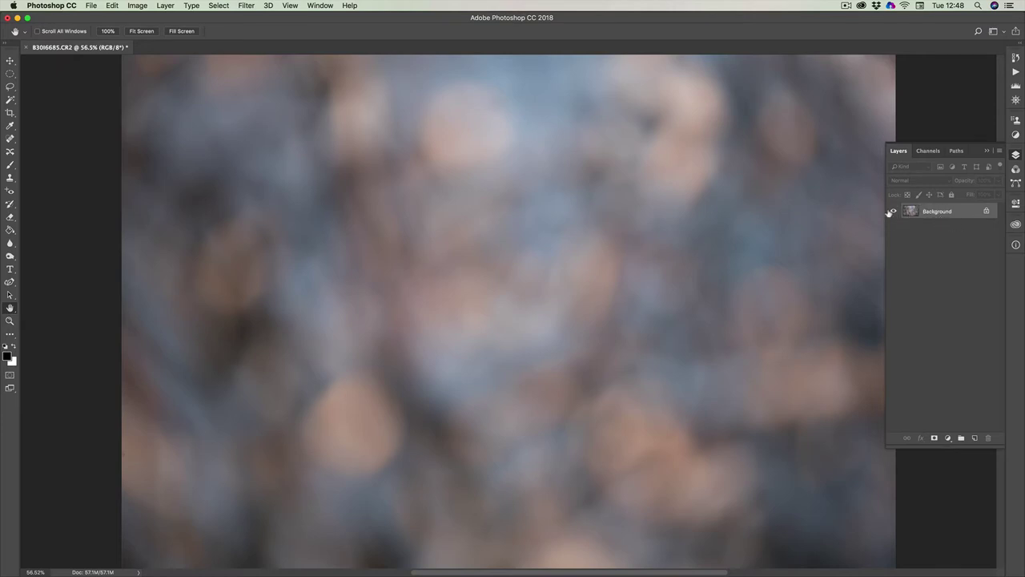
pyautogui.rightClick(940, 212)
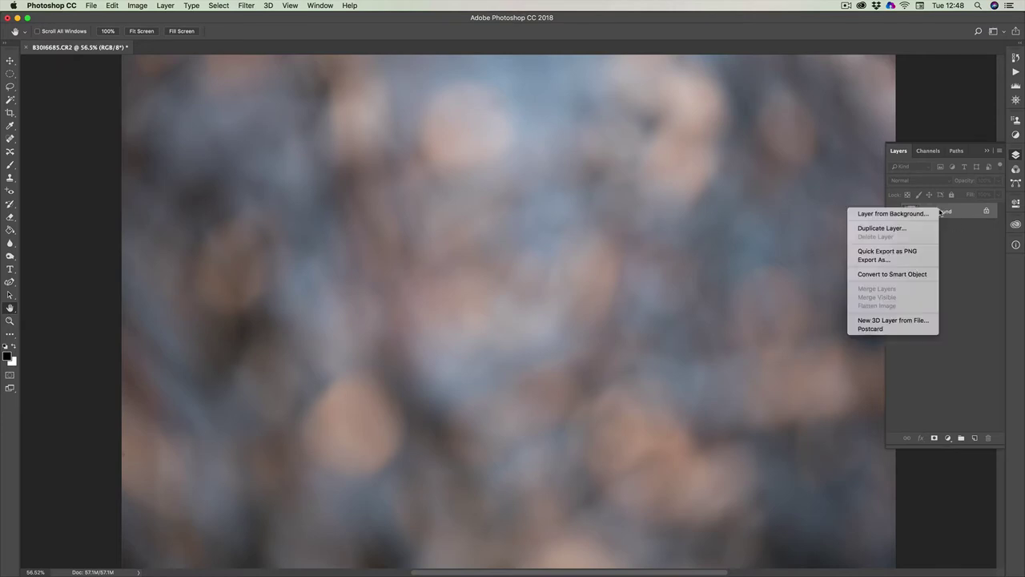
pyautogui.click(875, 231)
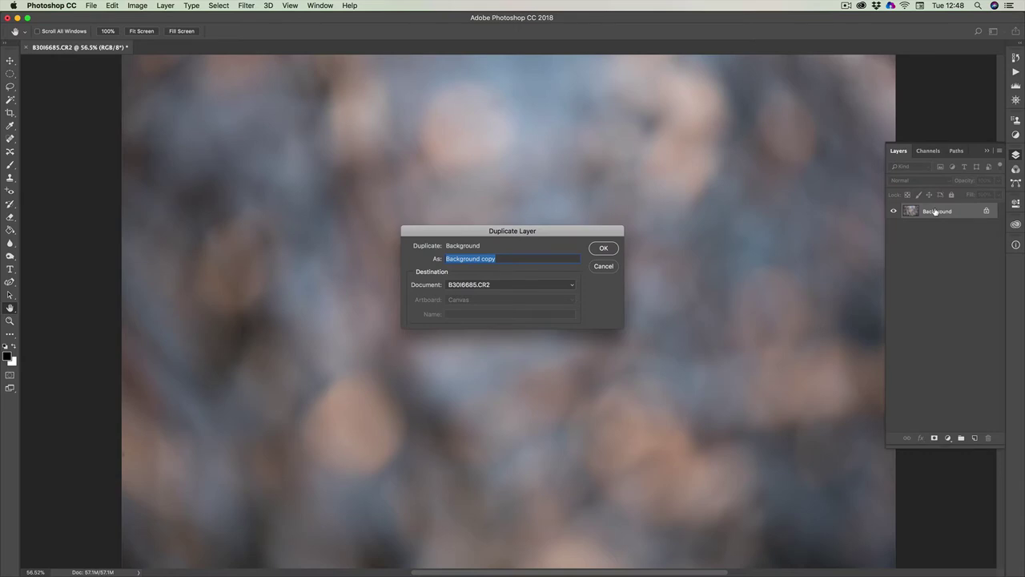
pyautogui.write('floor')
pyautogui.click(593, 251)
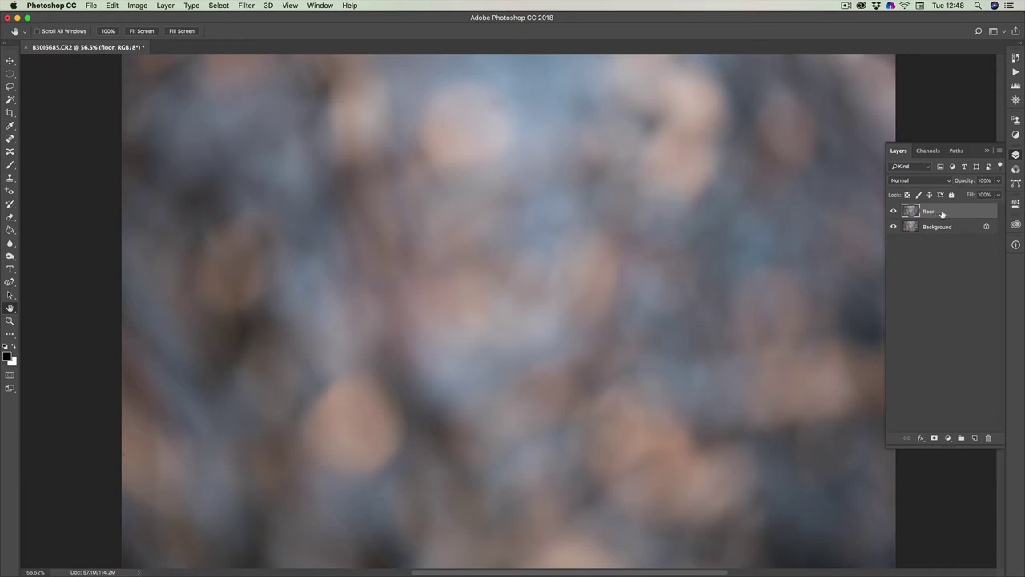
# Set the floor layer's blend mode to Multiply and switch to the Move tool
pyautogui.rightClick(949, 213)
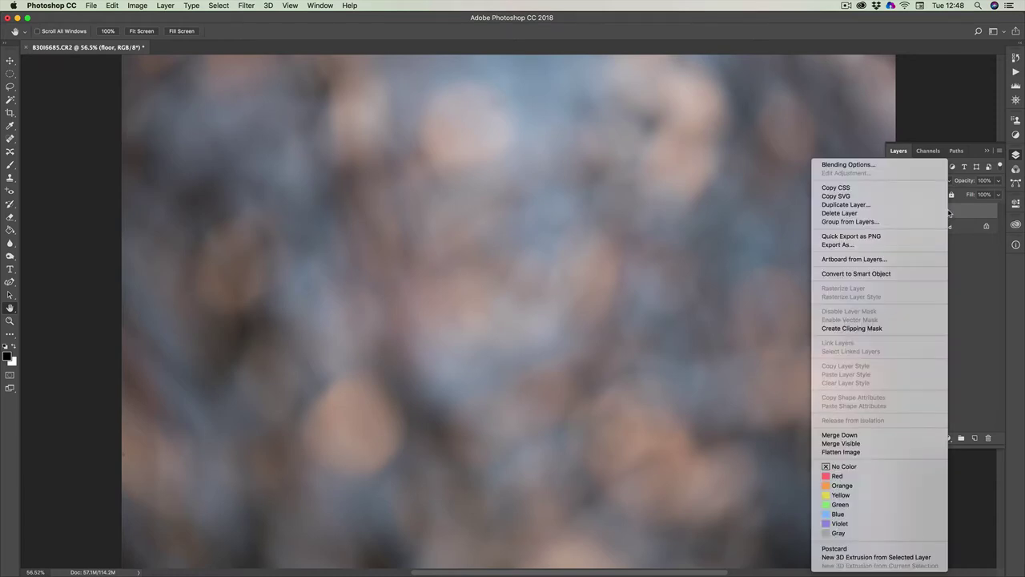
pyautogui.click(962, 212)
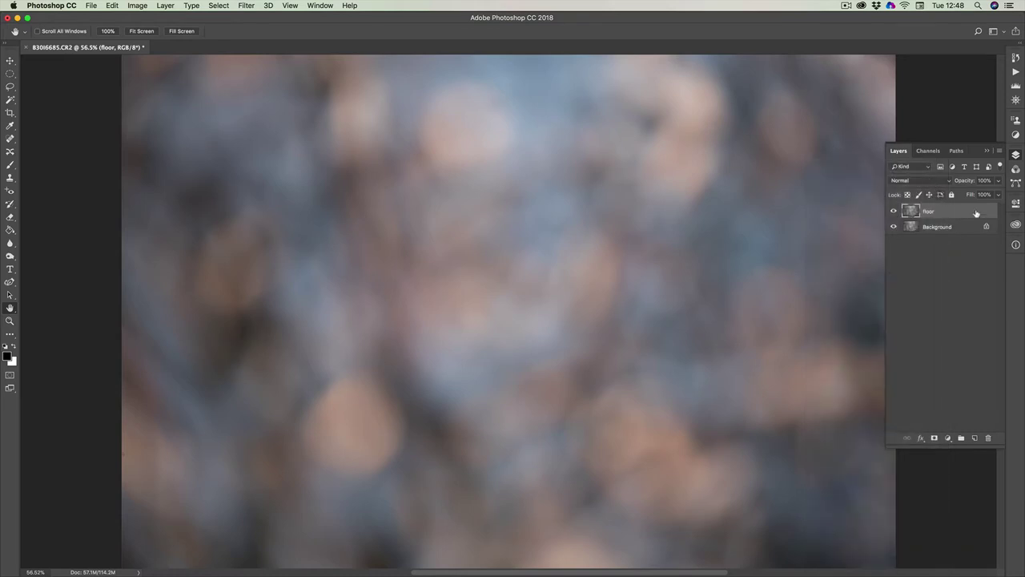
pyautogui.click(903, 182)
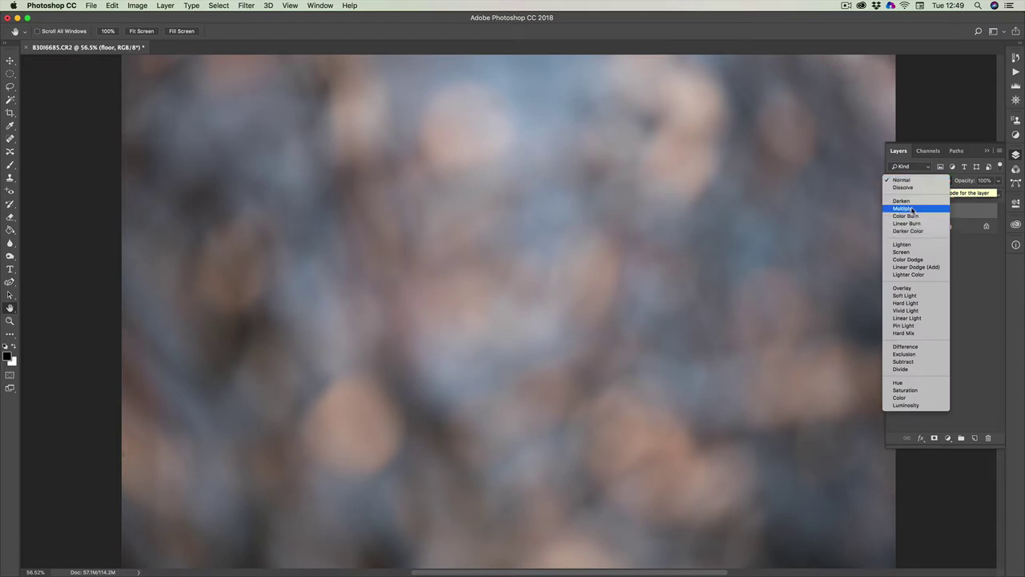
pyautogui.click(910, 208)
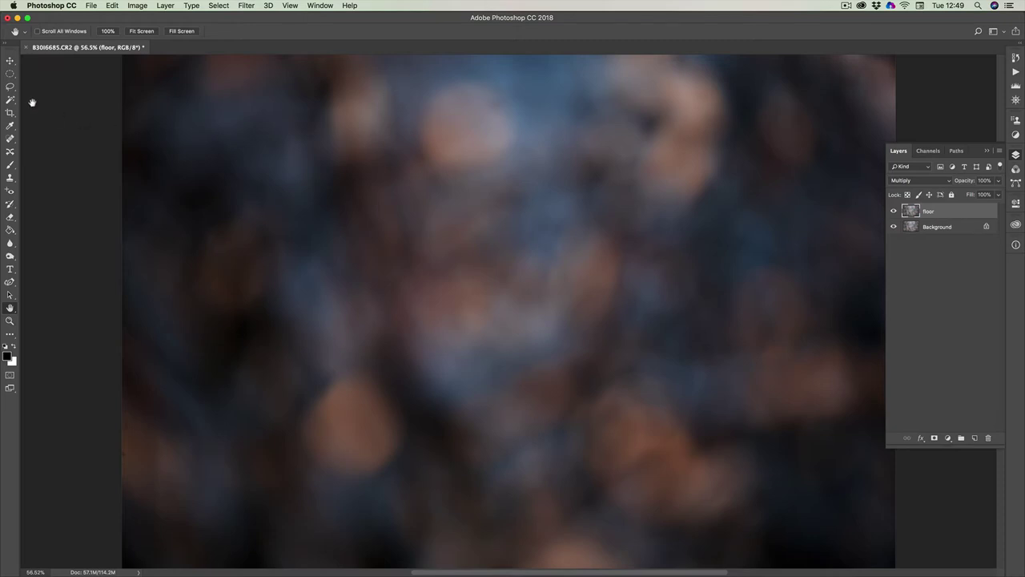
pyautogui.click(10, 62)
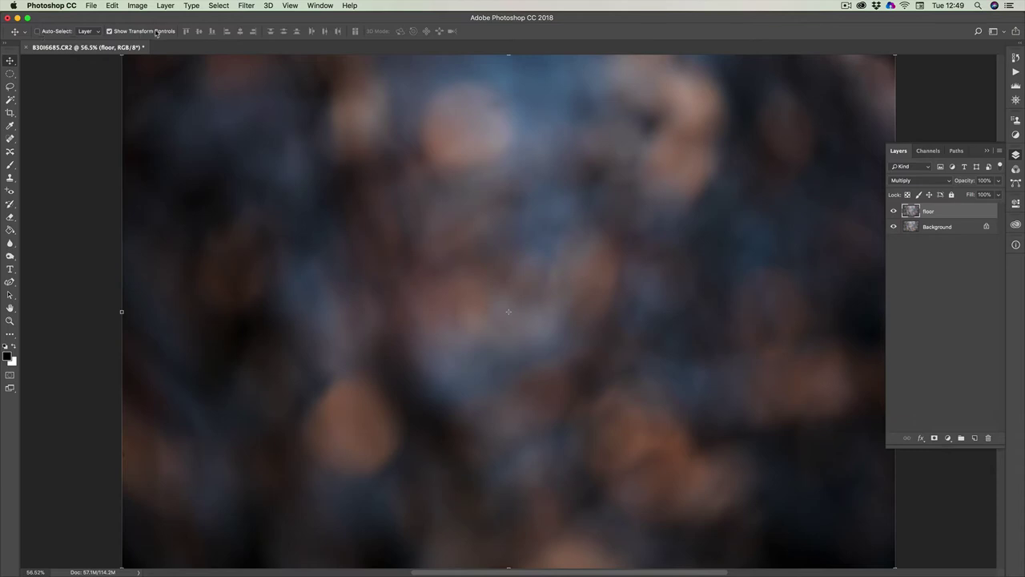
# Squash the floor layer into a bottom strip, commit it, and merge it into Background
pyautogui.moveTo(509, 56); pyautogui.dragTo(443, 436)
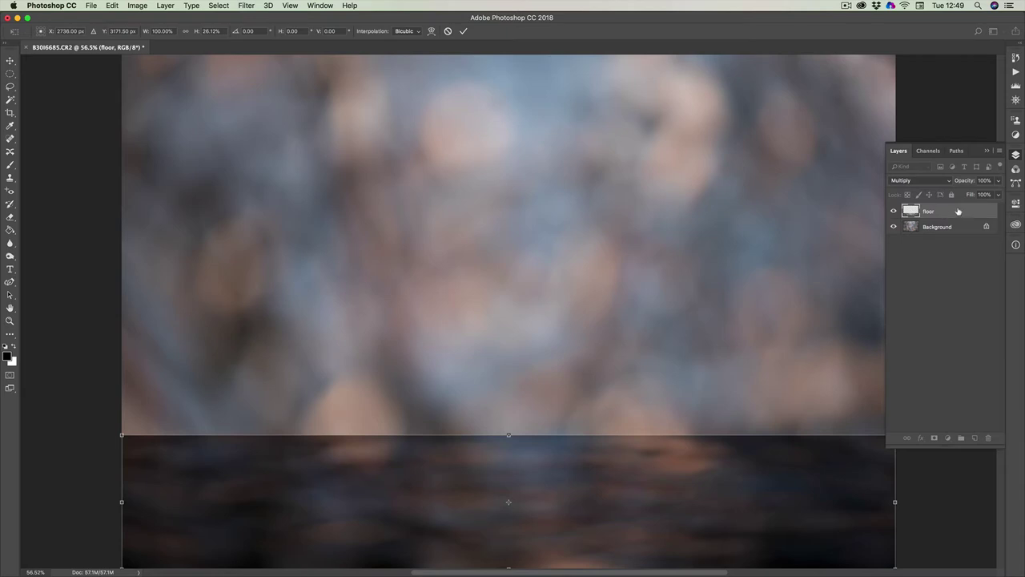
pyautogui.click(463, 31)
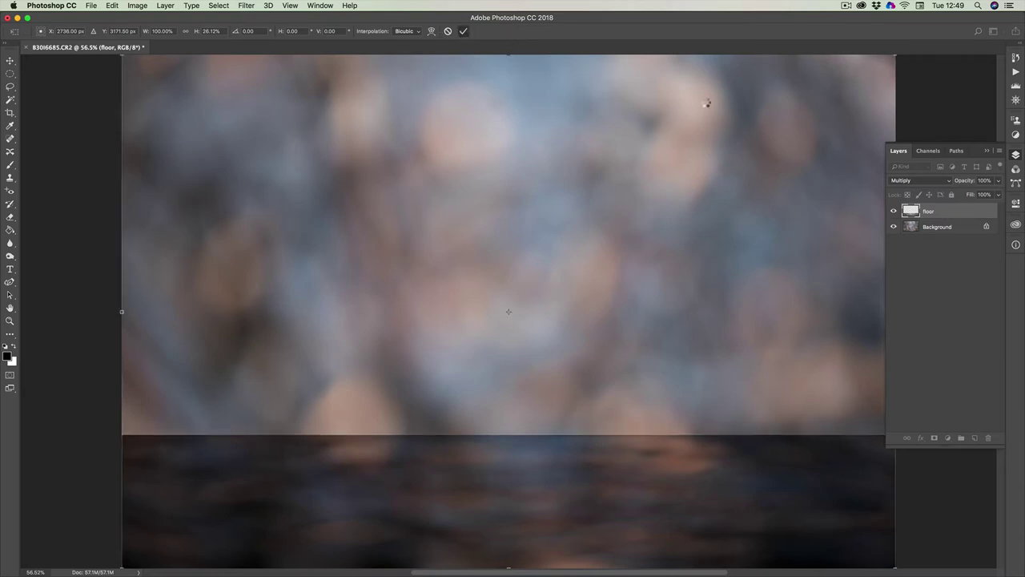
pyautogui.rightClick(940, 211)
pyautogui.click(944, 241)
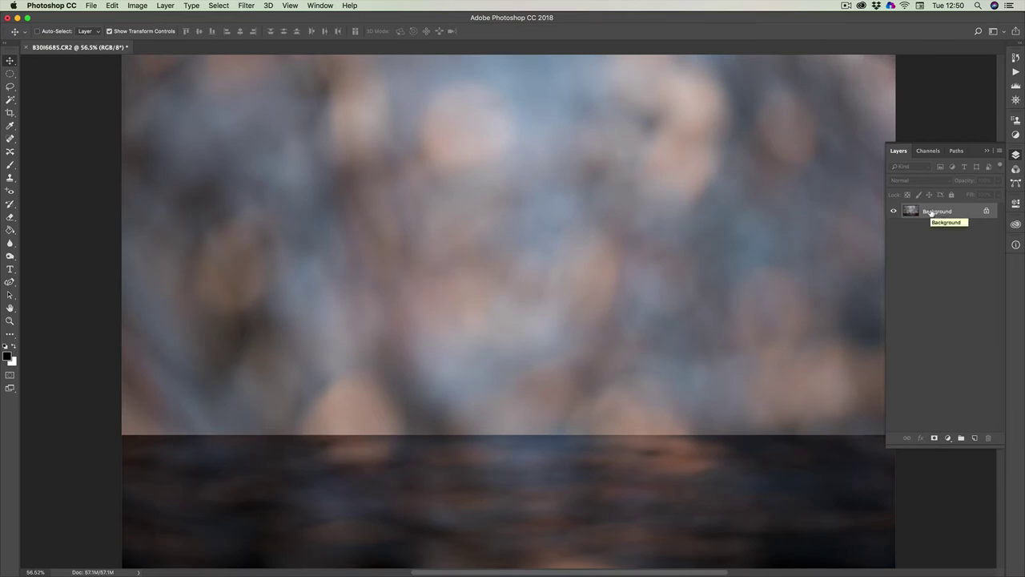
# Add a new empty Layer 1 above the Background layer
pyautogui.click(974, 439)
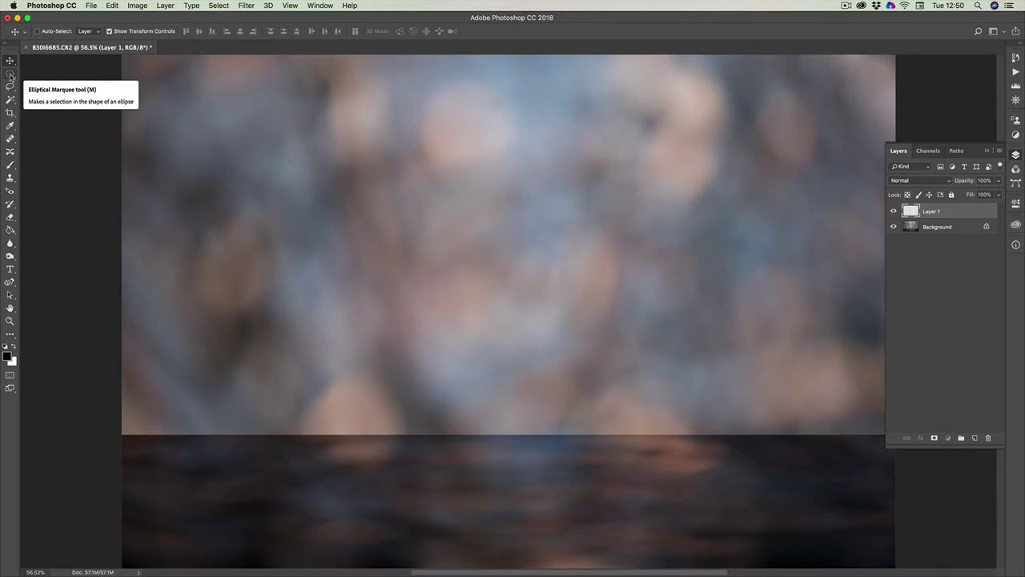
# Draw a large Shift-constrained circle with the Elliptical Marquee tool and centre it on the image
pyautogui.moveTo(10, 74); pyautogui.dragTo(40, 75)
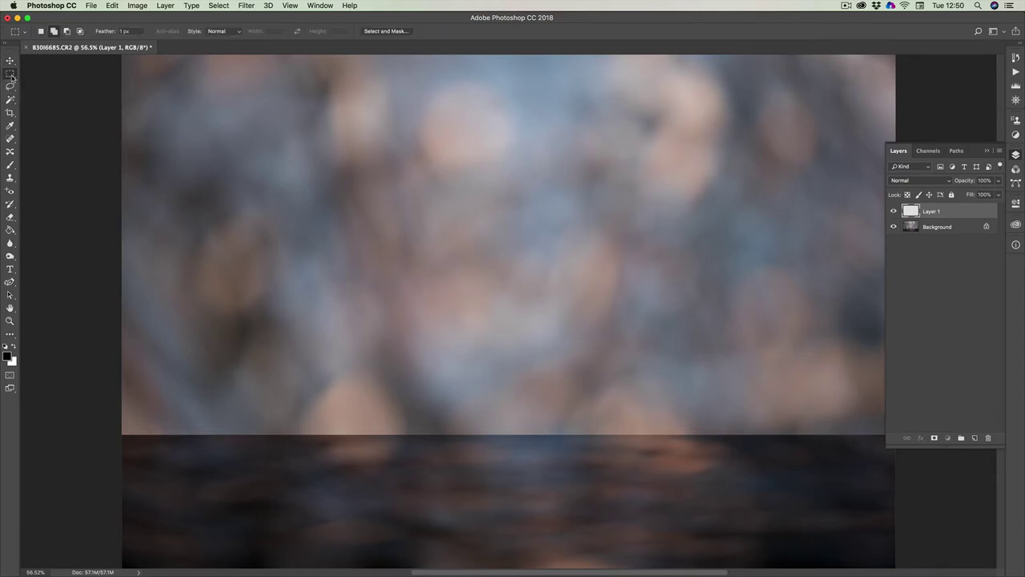
pyautogui.moveTo(11, 76); pyautogui.dragTo(10, 75)
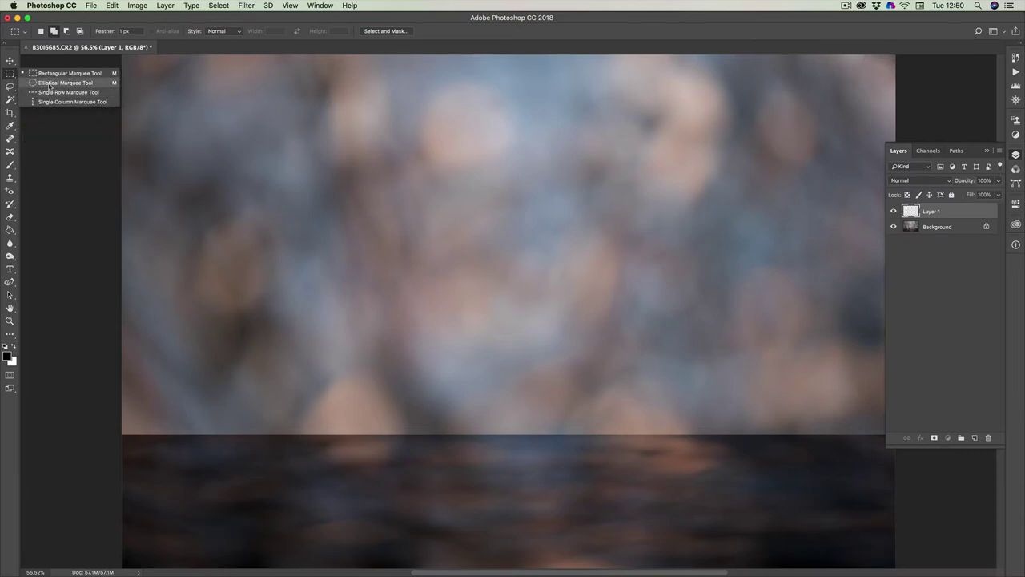
pyautogui.click(49, 86)
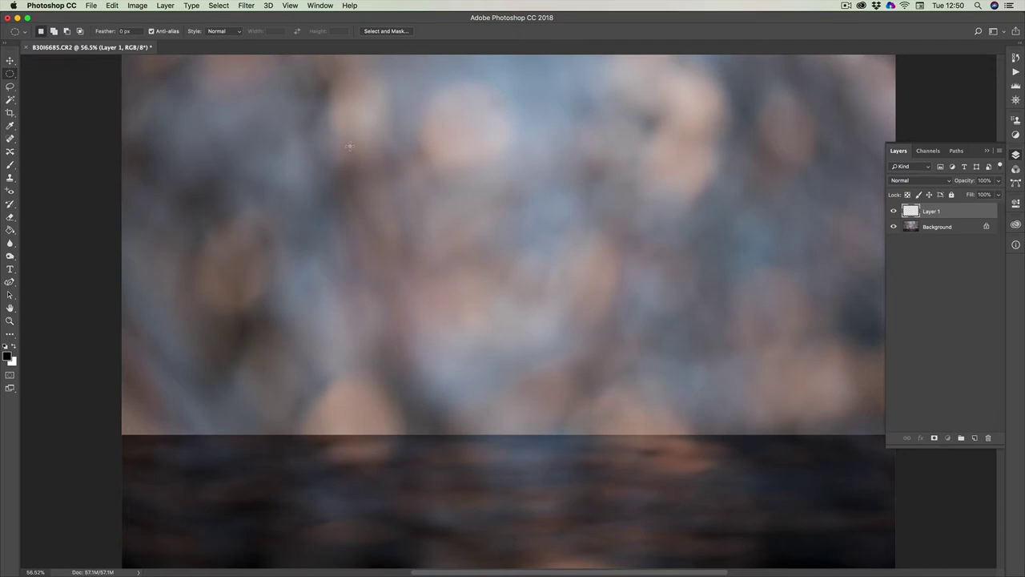
pyautogui.moveTo(350, 149); pyautogui.dragTo(693, 499)
pyautogui.moveTo(731, 534)
pyautogui.mouseDown()
pyautogui.moveTo(522, 295)
pyautogui.moveTo(733, 543)
pyautogui.moveTo(687, 484)
pyautogui.moveTo(726, 528)
pyautogui.mouseUp()
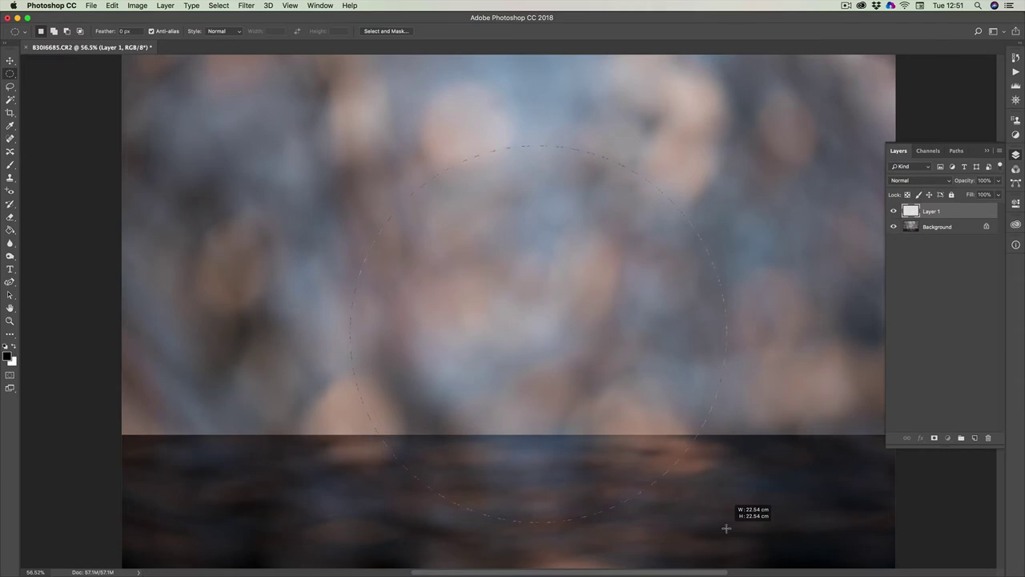
pyautogui.moveTo(726, 528); pyautogui.dragTo(763, 529)
pyautogui.press('shift')
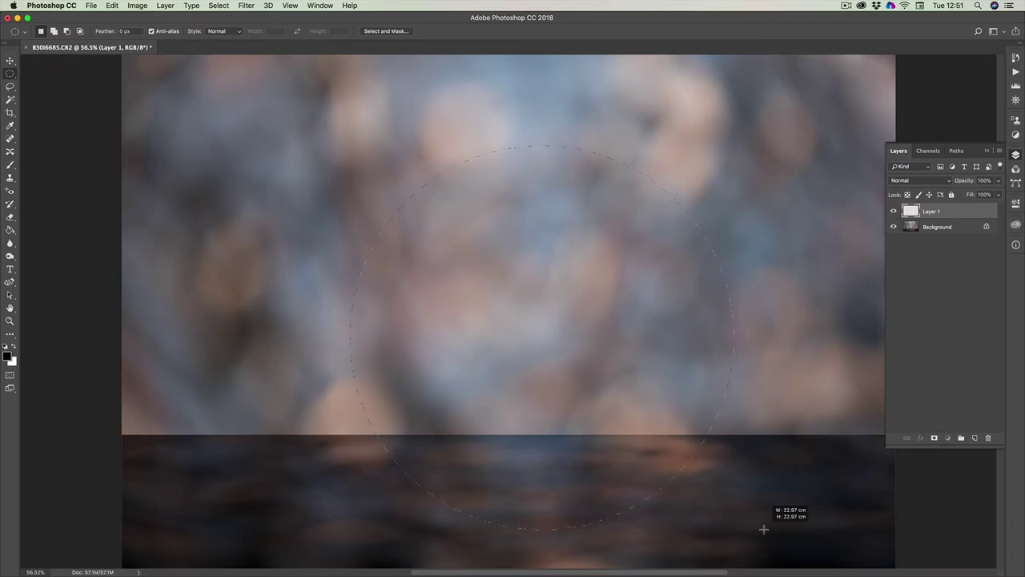
pyautogui.moveTo(763, 529); pyautogui.dragTo(763, 528)
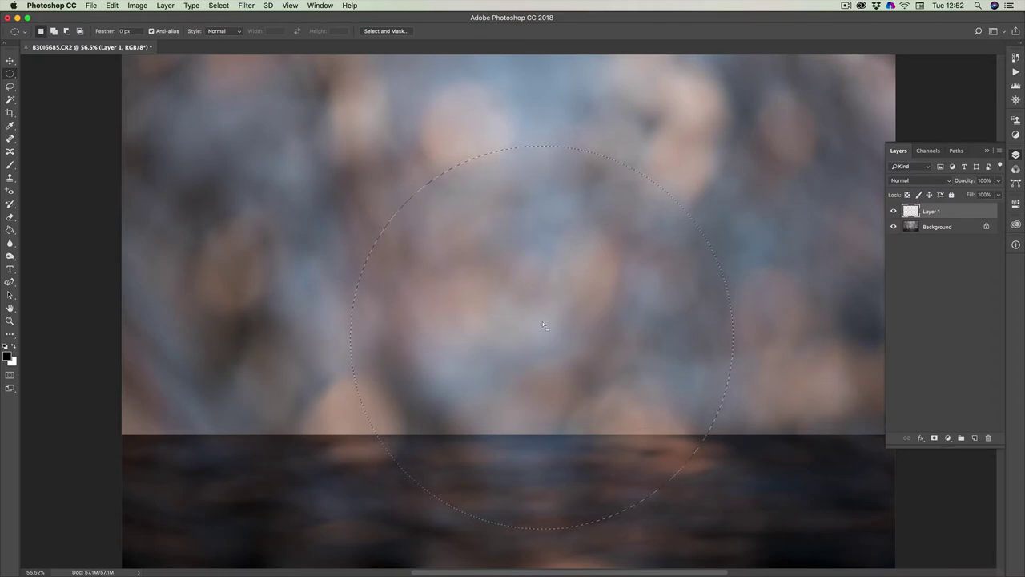
pyautogui.moveTo(531, 322); pyautogui.dragTo(495, 305)
pyautogui.moveTo(503, 329)
pyautogui.mouseDown()
pyautogui.moveTo(524, 329)
pyautogui.moveTo(498, 330)
pyautogui.mouseUp()
# Save the circular selection as a channel named 'Circle', then deselect
pyautogui.click(218, 6)
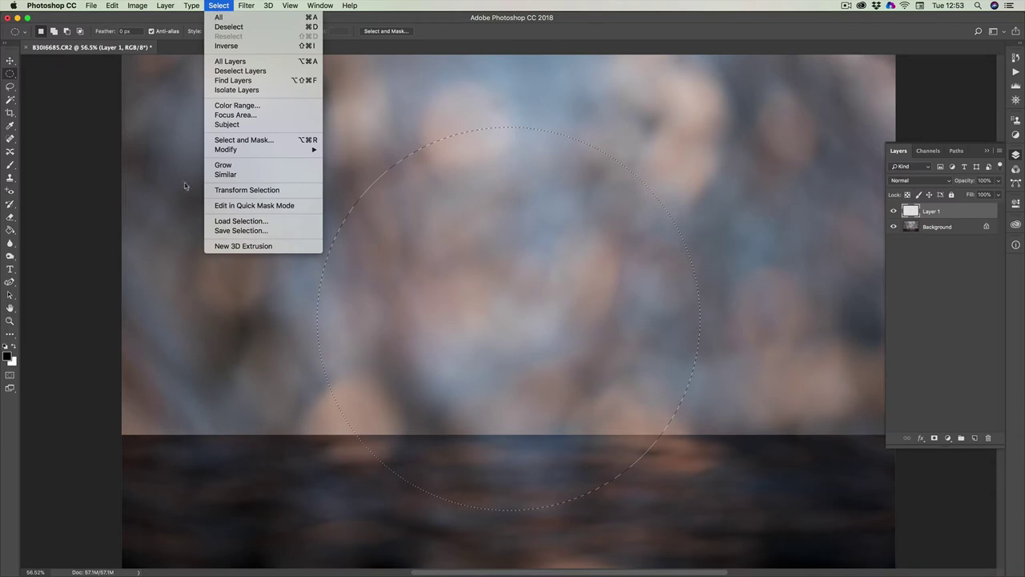
pyautogui.click(236, 232)
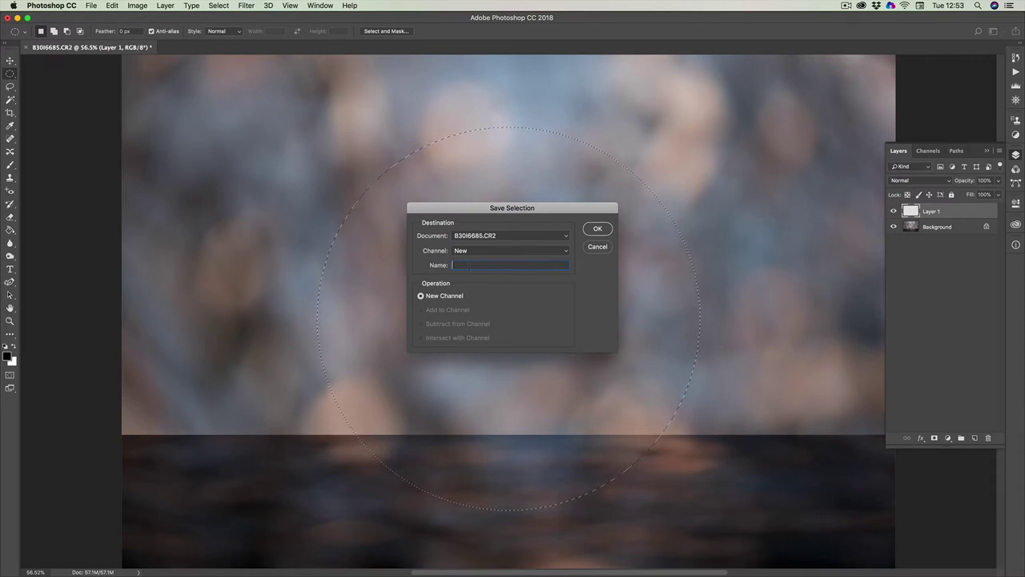
pyautogui.write('Circle')
pyautogui.click(598, 229)
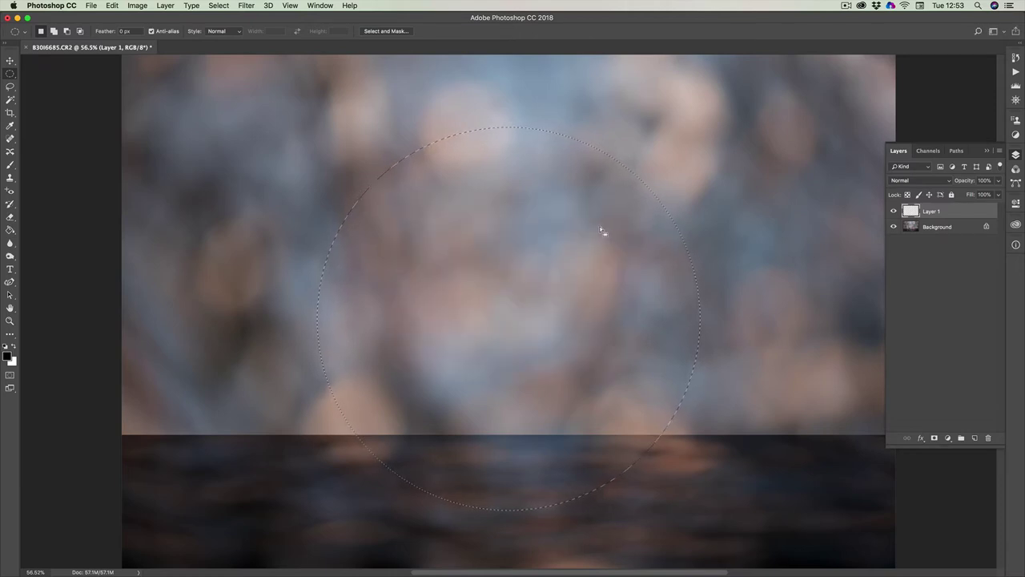
pyautogui.rightClick(601, 130)
pyautogui.click(613, 135)
# Load the saved 'Circle' channel back as the active selection
pyautogui.click(219, 7)
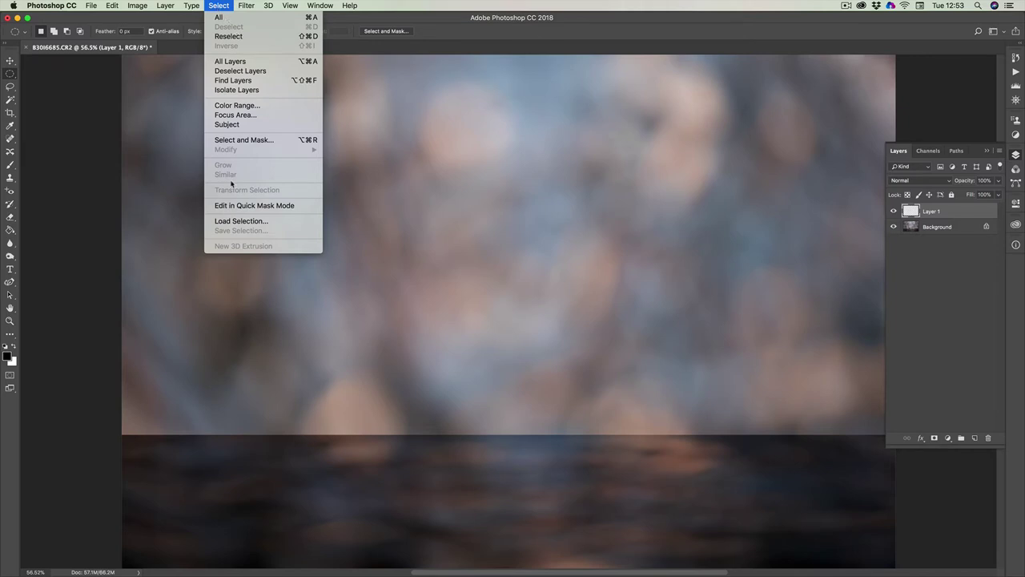
pyautogui.click(253, 222)
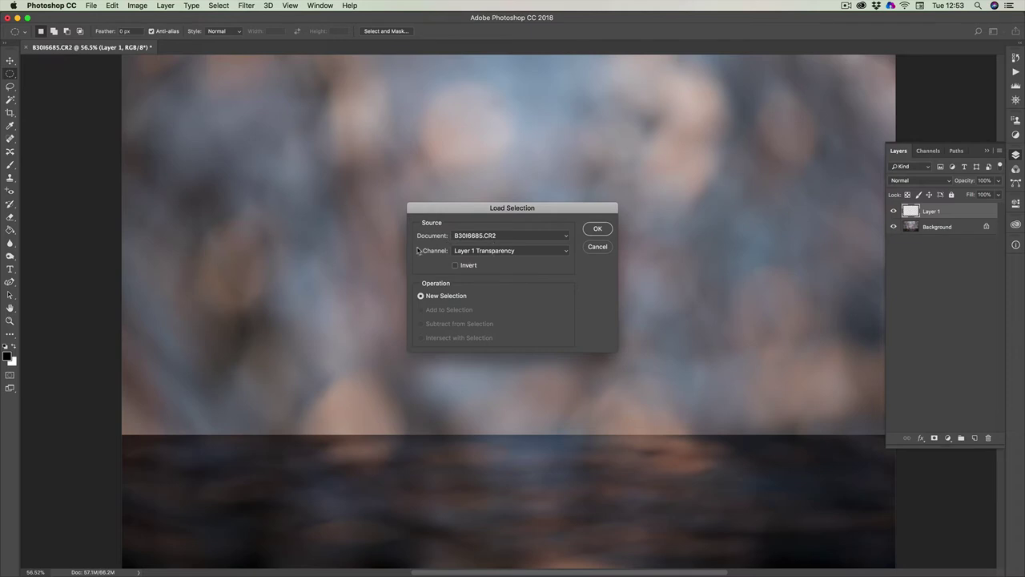
pyautogui.click(505, 251)
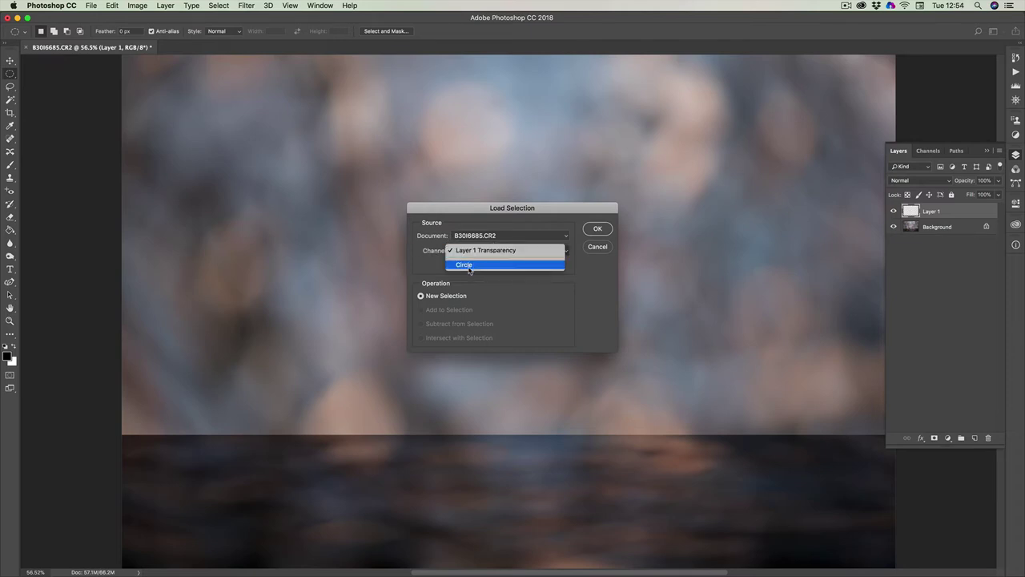
pyautogui.click(471, 266)
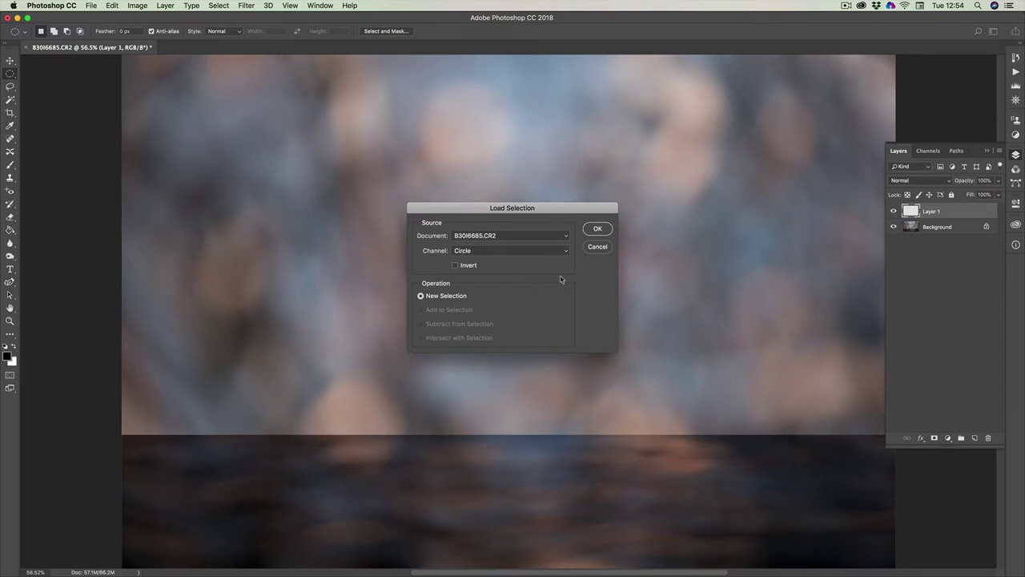
pyautogui.click(601, 229)
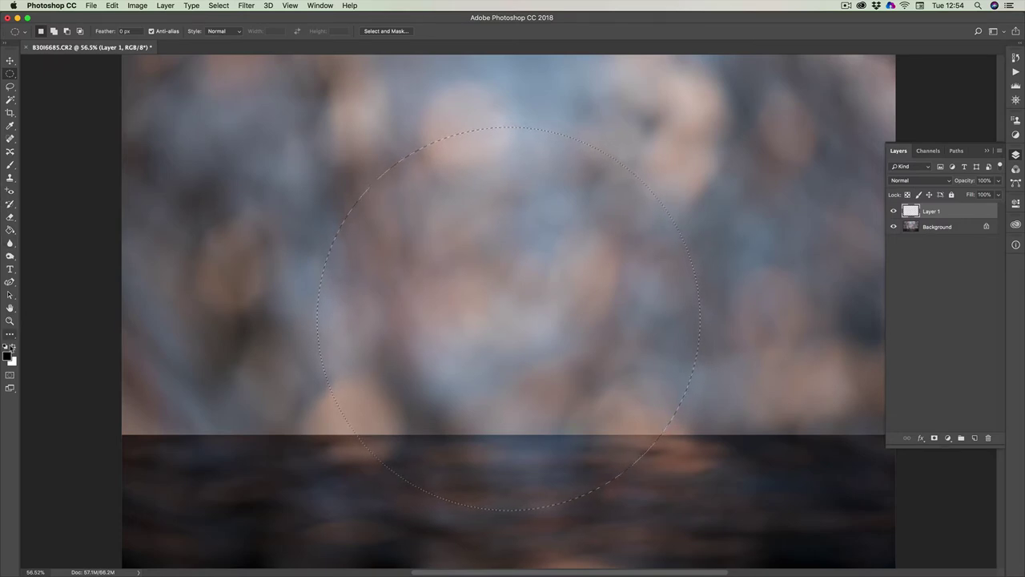
# Keep black as the foreground colour and choose the Paint Bucket tool
pyautogui.click(7, 358)
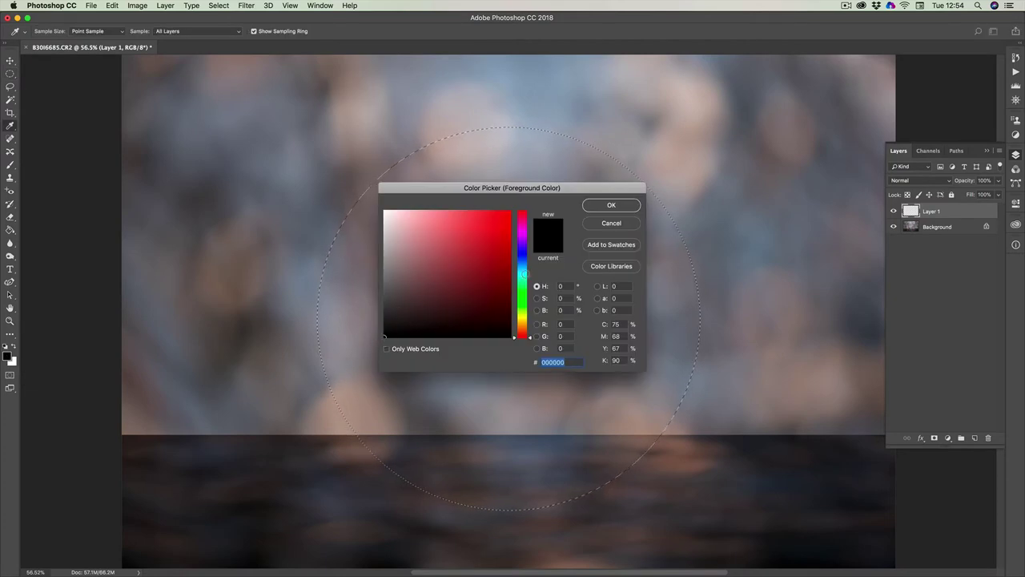
pyautogui.click(611, 205)
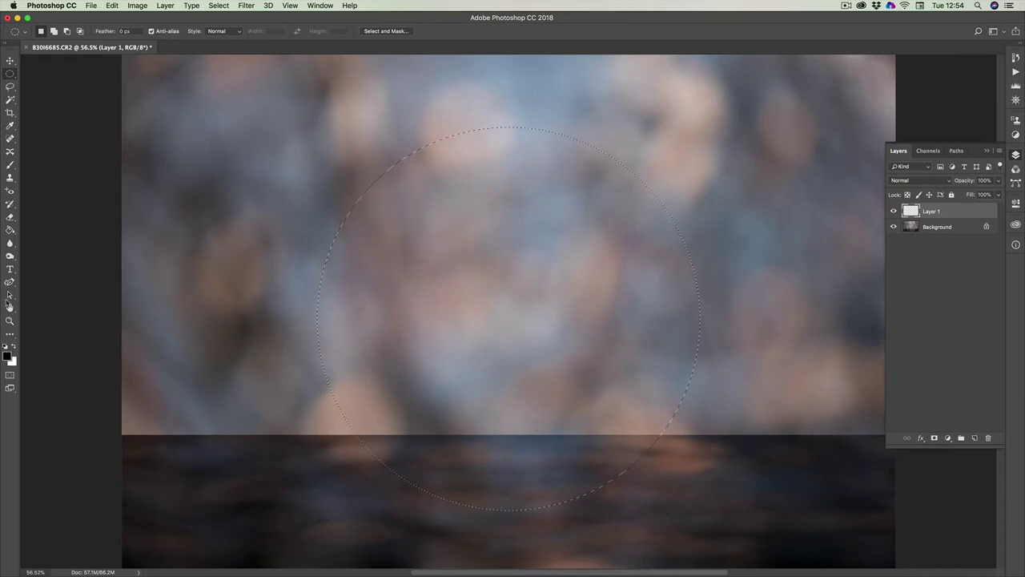
pyautogui.click(9, 230)
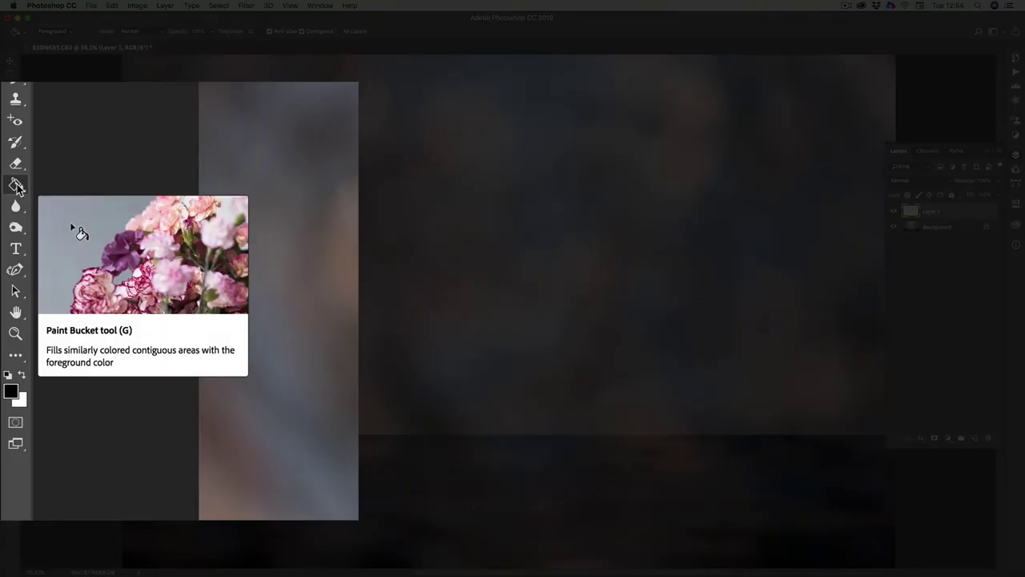
# Show the fill tool group's alternatives and the toolbar's hidden extra tools
pyautogui.rightClick(16, 186)
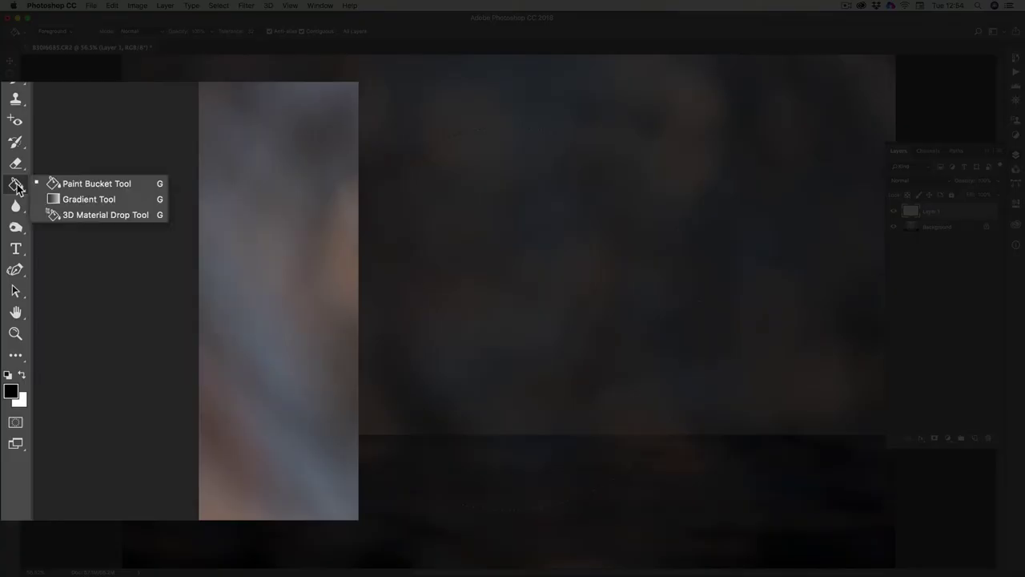
pyautogui.click(22, 363)
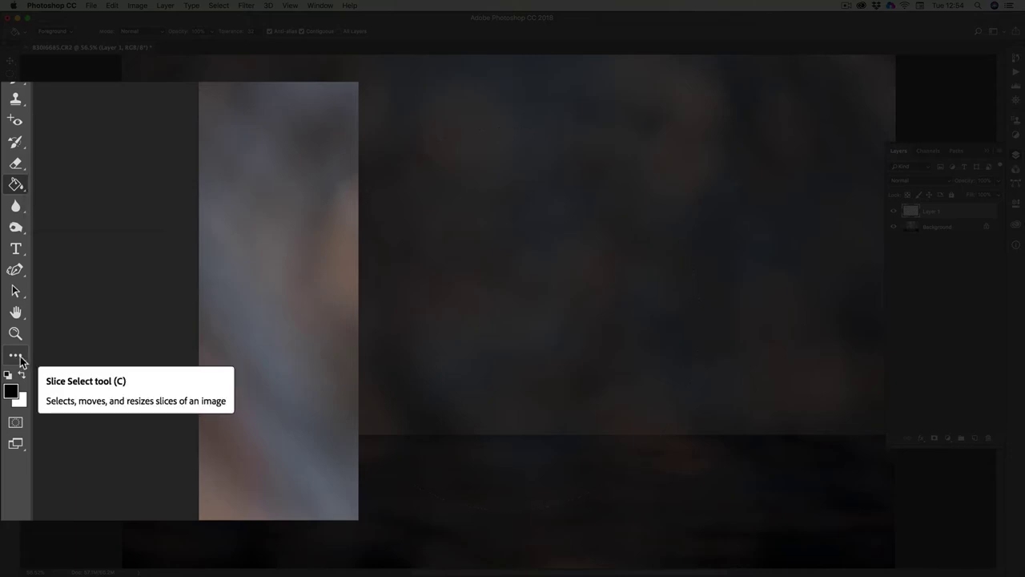
pyautogui.click(21, 360)
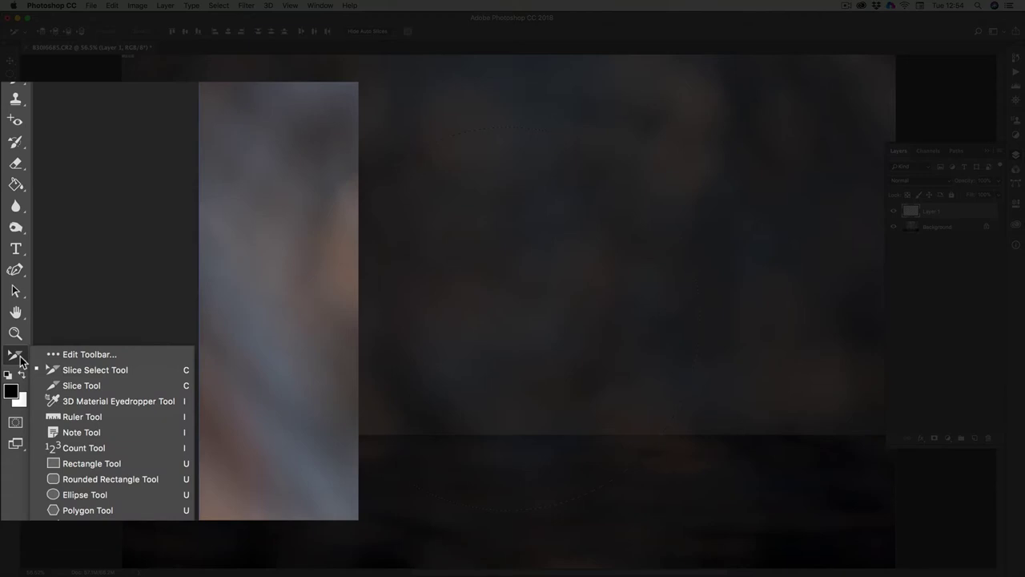
# Open Customize Toolbar and locate the slice tools among the Extra Tools
pyautogui.click(76, 356)
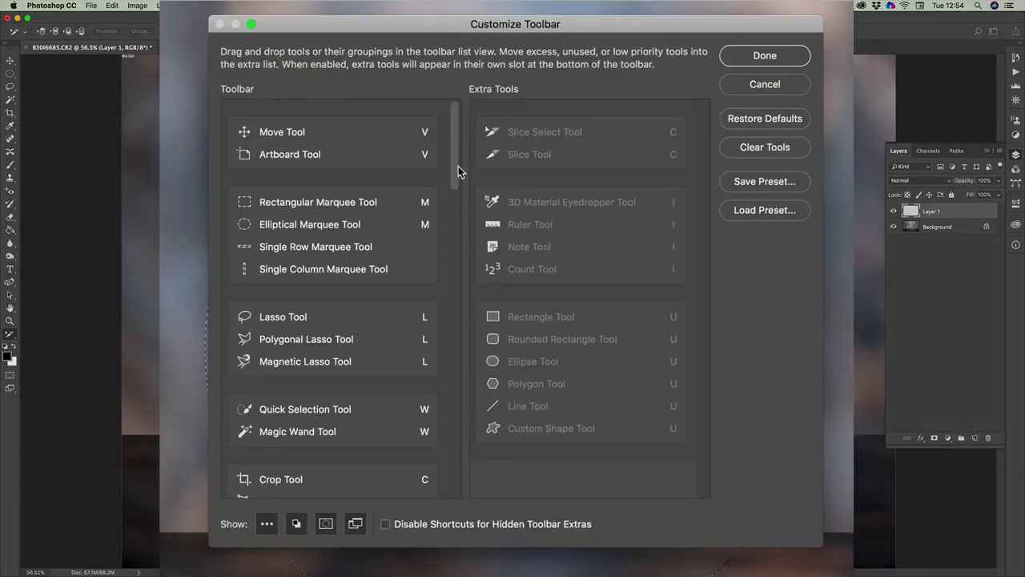
pyautogui.moveTo(457, 178); pyautogui.dragTo(456, 210)
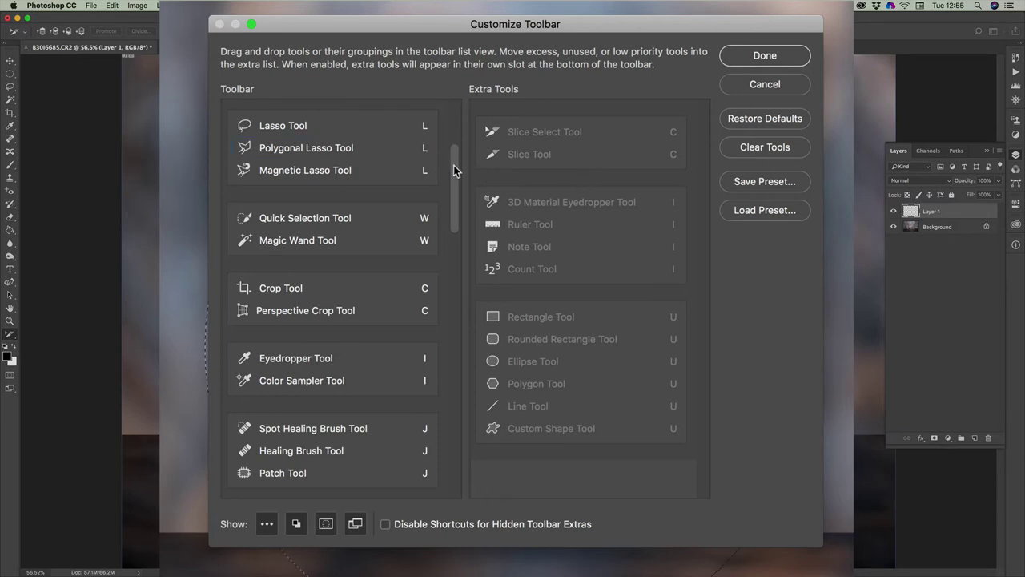
pyautogui.moveTo(453, 165); pyautogui.dragTo(454, 120)
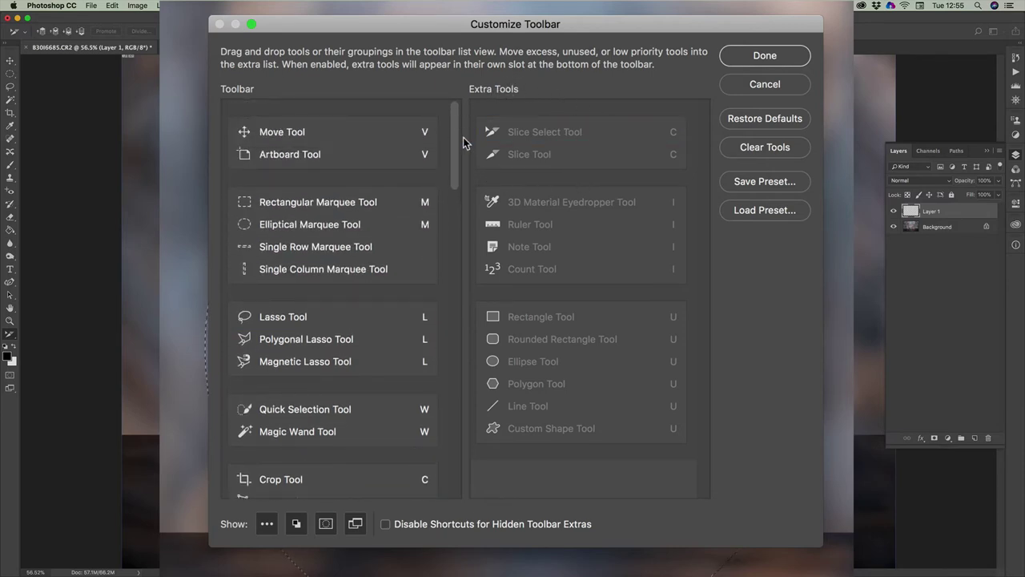
pyautogui.moveTo(454, 141)
pyautogui.mouseDown()
pyautogui.moveTo(446, 322)
pyautogui.moveTo(431, 196)
pyautogui.moveTo(432, 207)
pyautogui.mouseUp()
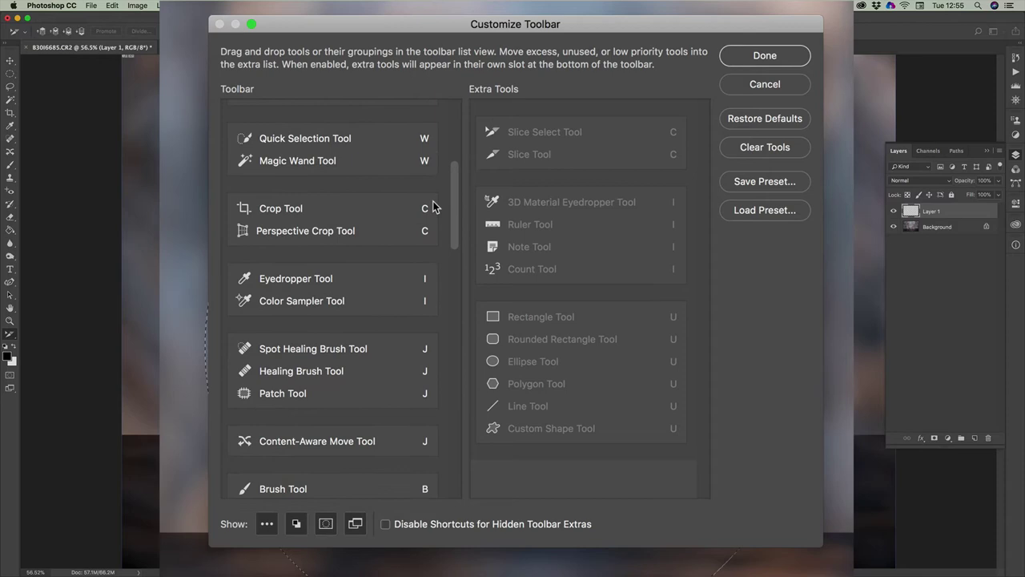
pyautogui.click(676, 154)
pyautogui.click(663, 136)
pyautogui.click(390, 212)
pyautogui.scroll(-2, 454, 208)
# Move Slice Select Tool, then Slice Tool below it, into the toolbar's Crop Tool group
pyautogui.click(625, 141)
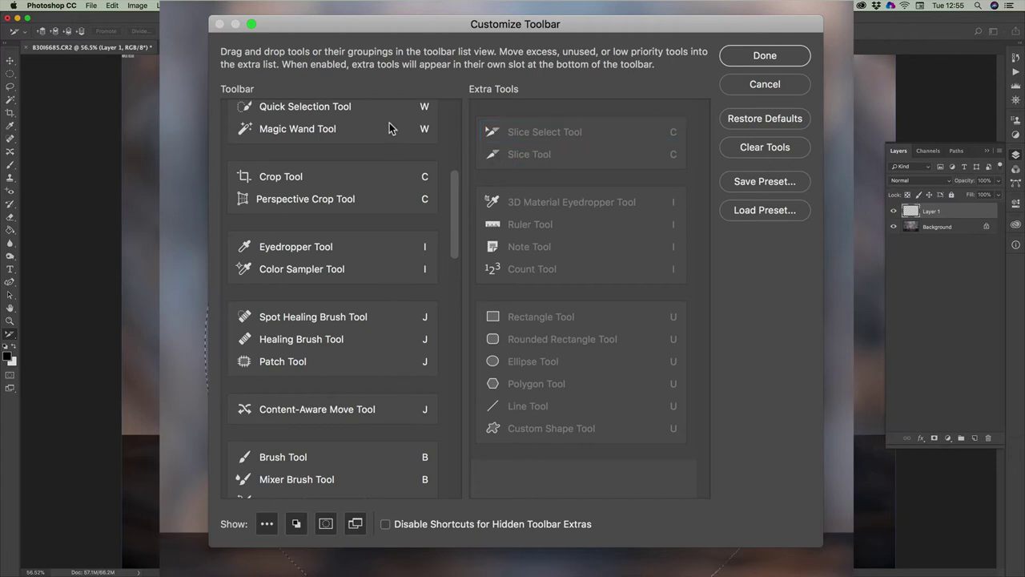
pyautogui.click(405, 361)
pyautogui.click(595, 133)
pyautogui.moveTo(549, 136); pyautogui.dragTo(293, 212)
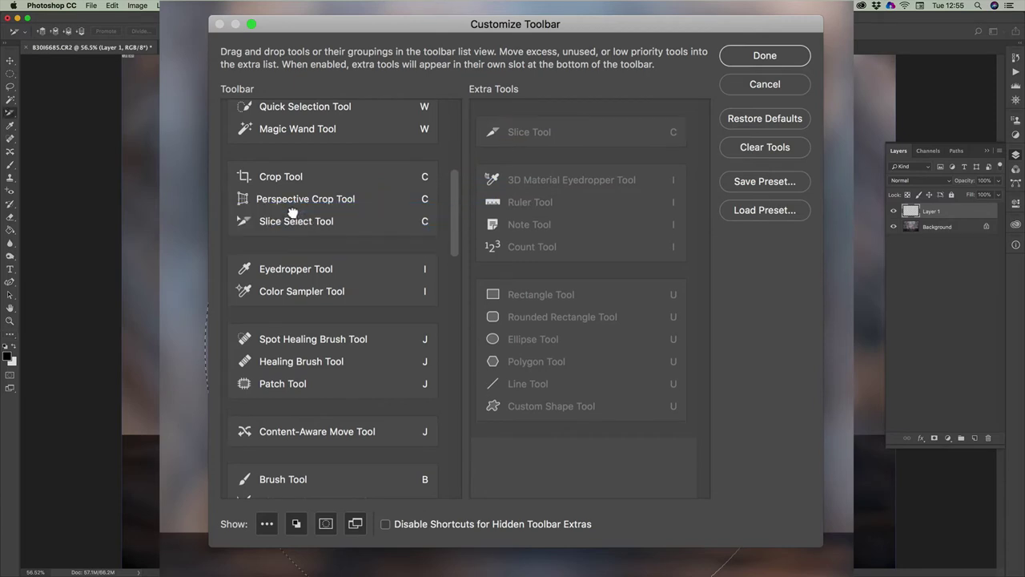
pyautogui.click(278, 229)
pyautogui.moveTo(516, 132); pyautogui.dragTo(290, 236)
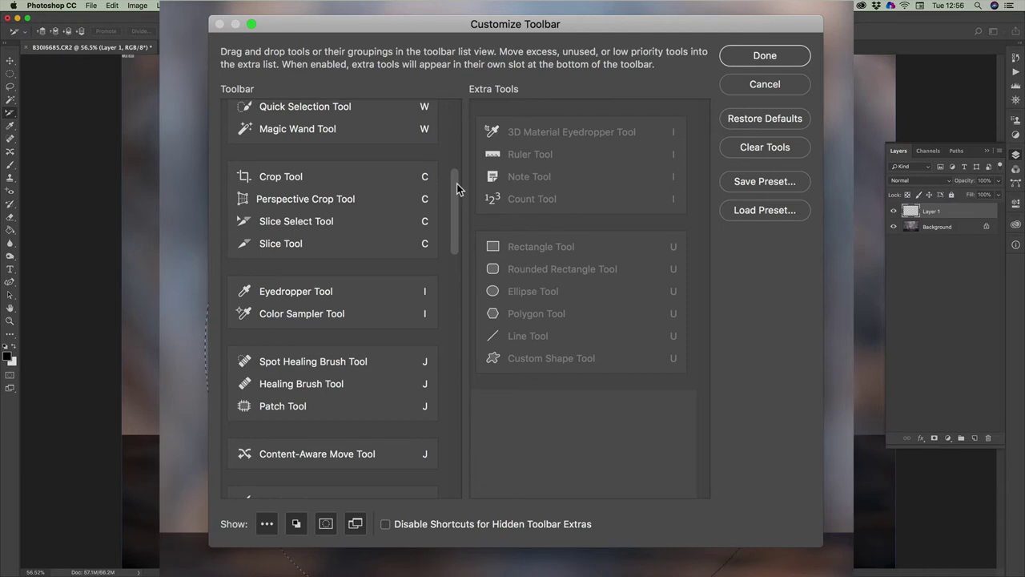
pyautogui.moveTo(456, 183)
pyautogui.mouseDown()
pyautogui.moveTo(444, 393)
pyautogui.moveTo(454, 453)
pyautogui.moveTo(460, 115)
pyautogui.mouseUp()
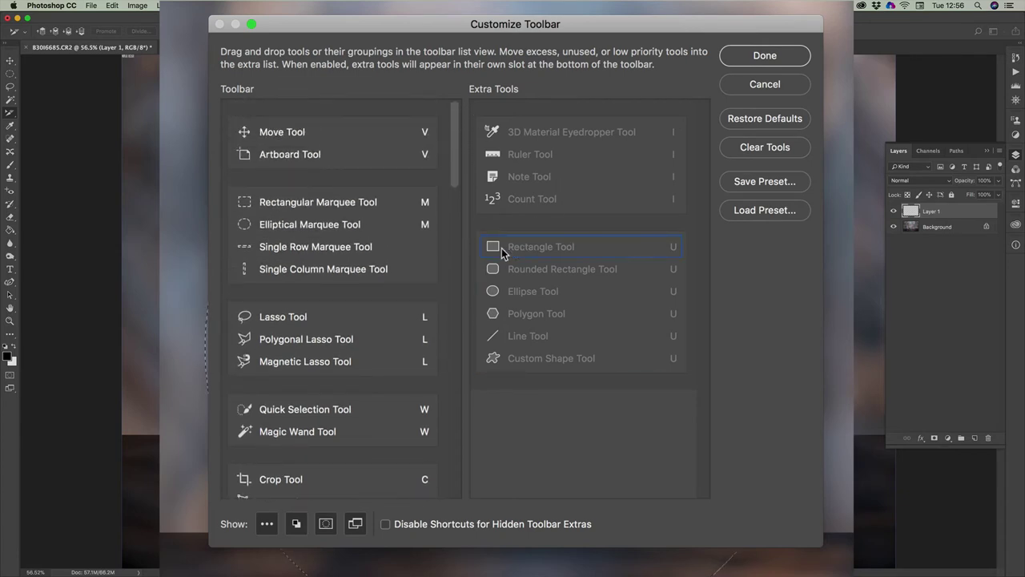
# Restore the Rectangle Tool to the toolbar between Rotate View Tool and Zoom Tool
pyautogui.click(573, 248)
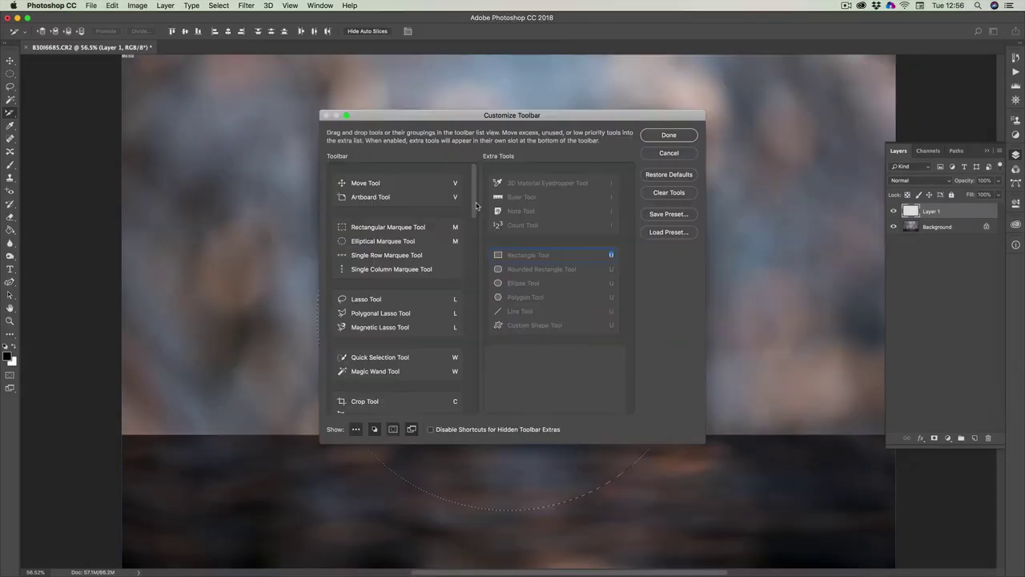
pyautogui.press('Return')
pyautogui.moveTo(474, 215); pyautogui.dragTo(470, 430)
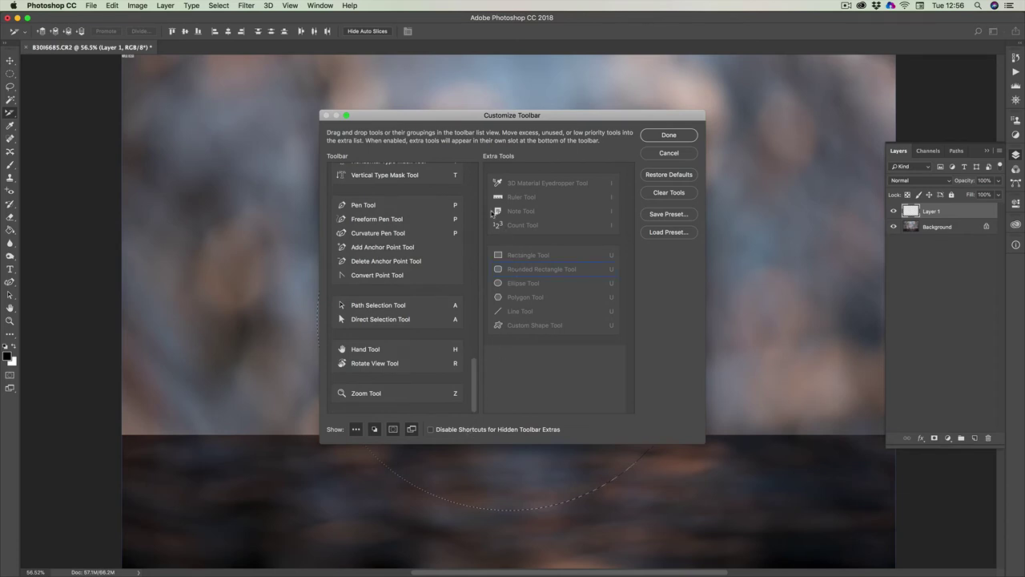
pyautogui.moveTo(497, 256); pyautogui.dragTo(364, 414)
pyautogui.moveTo(399, 367); pyautogui.dragTo(398, 370)
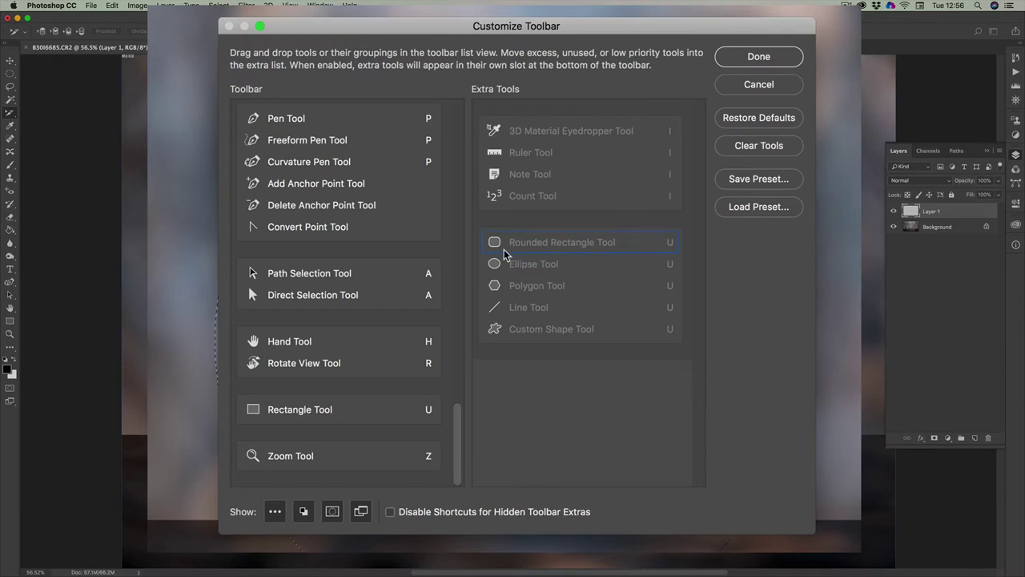
# Add Rounded Rectangle, Ellipse, Polygon, Line and Custom Shape tools to the shape group, then finish
pyautogui.moveTo(503, 255); pyautogui.dragTo(315, 417)
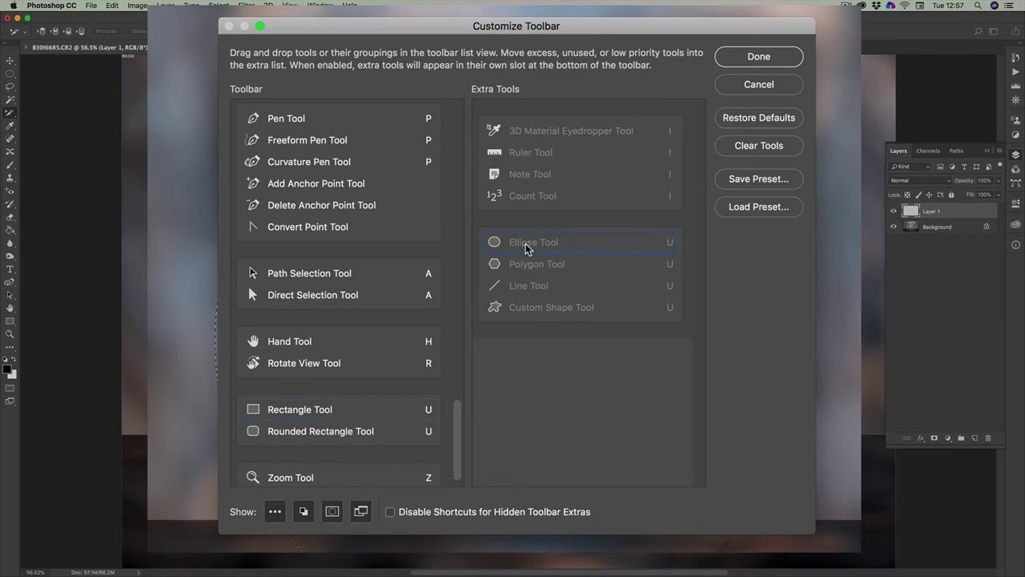
pyautogui.moveTo(344, 428); pyautogui.dragTo(279, 442)
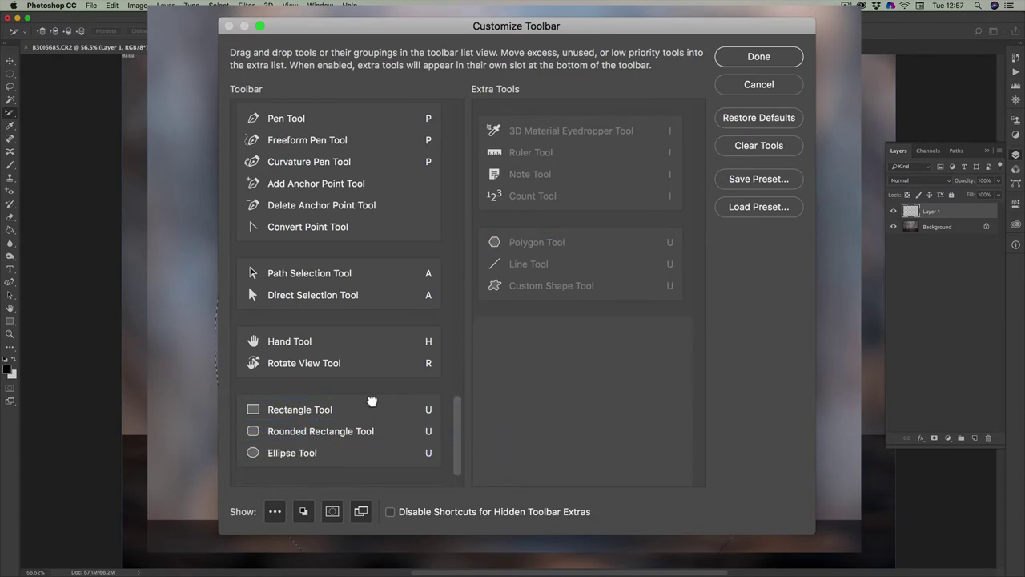
pyautogui.moveTo(493, 242); pyautogui.dragTo(272, 462)
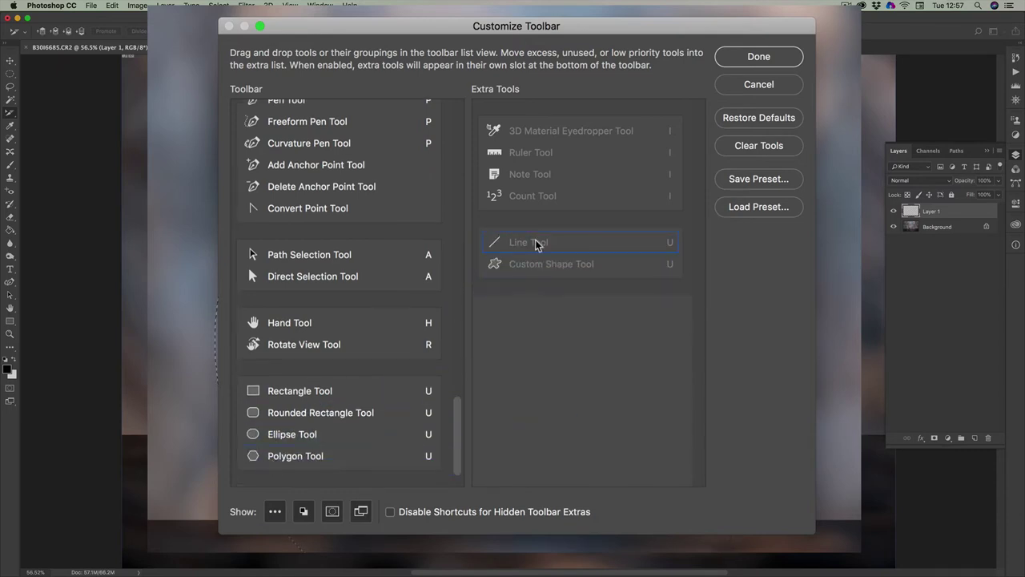
pyautogui.moveTo(513, 246); pyautogui.dragTo(272, 468)
pyautogui.moveTo(511, 251); pyautogui.dragTo(275, 460)
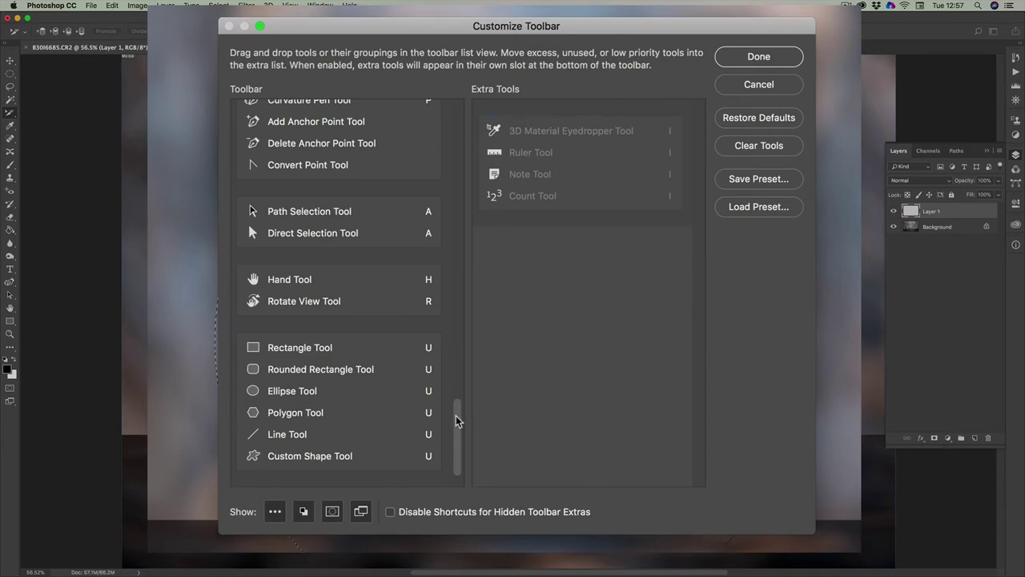
pyautogui.moveTo(456, 415); pyautogui.dragTo(445, 97)
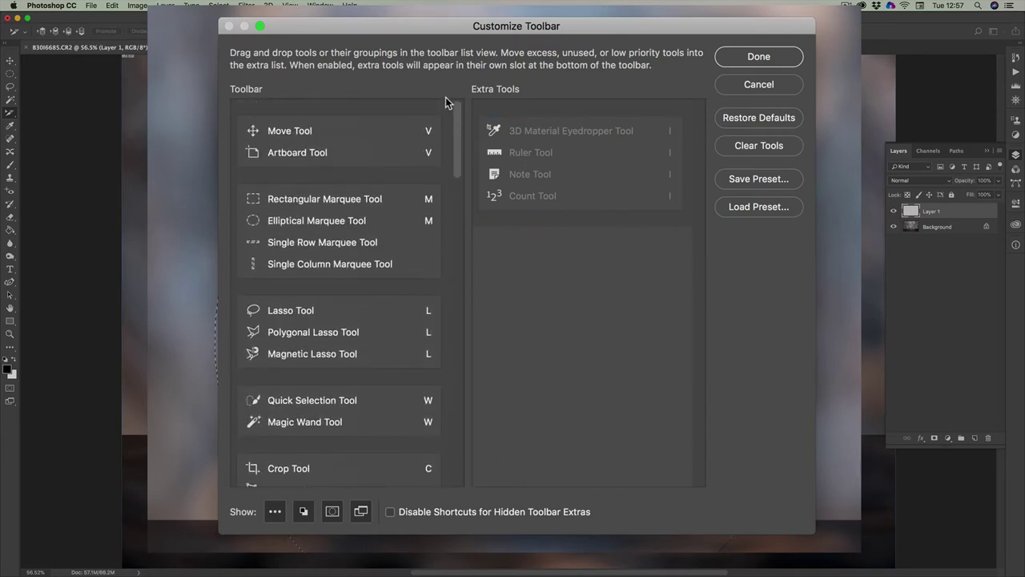
pyautogui.click(759, 57)
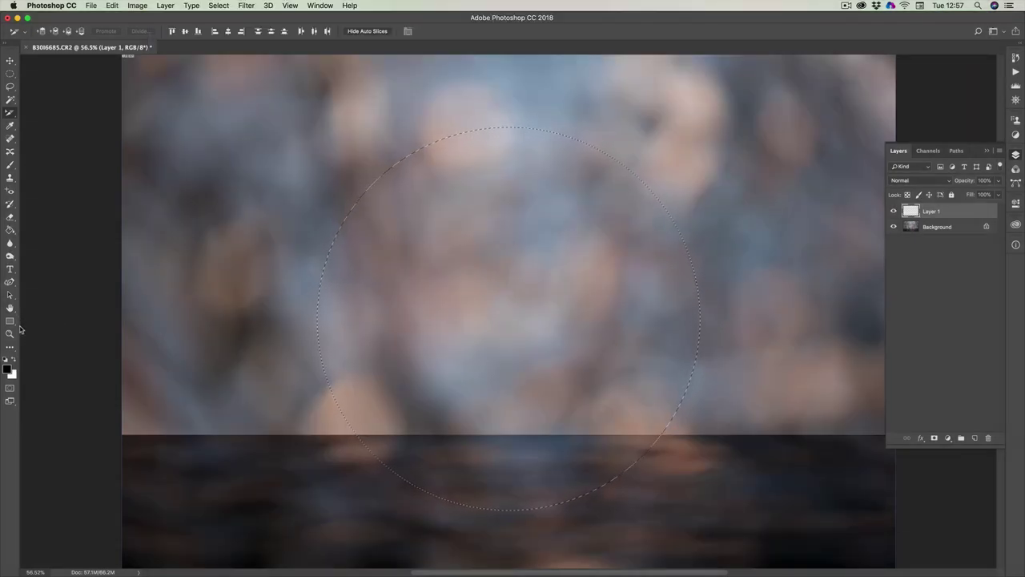
# Fill the circular selection on Layer 1 with solid black using the Paint Bucket
pyautogui.click(10, 321)
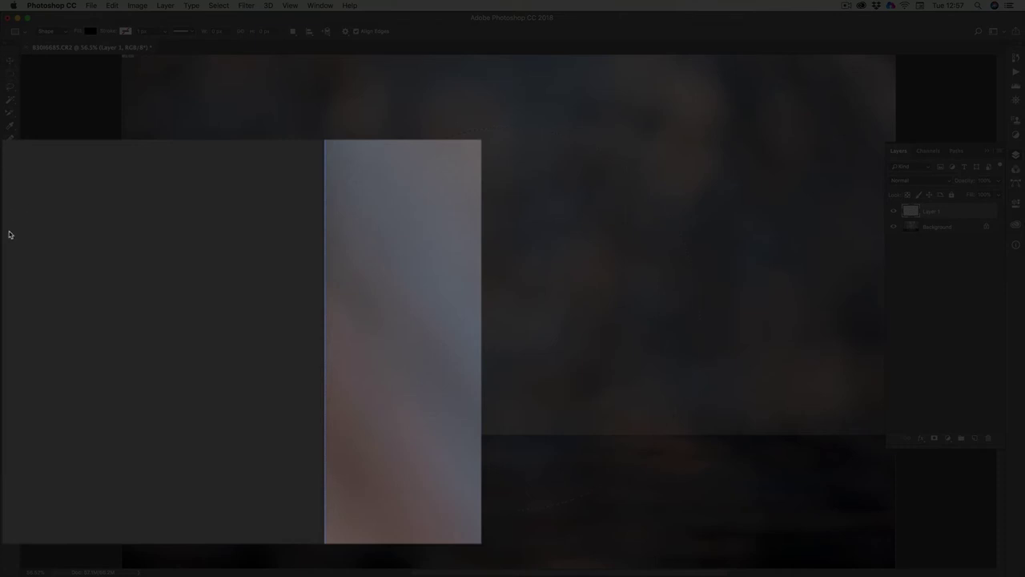
pyautogui.press('g')
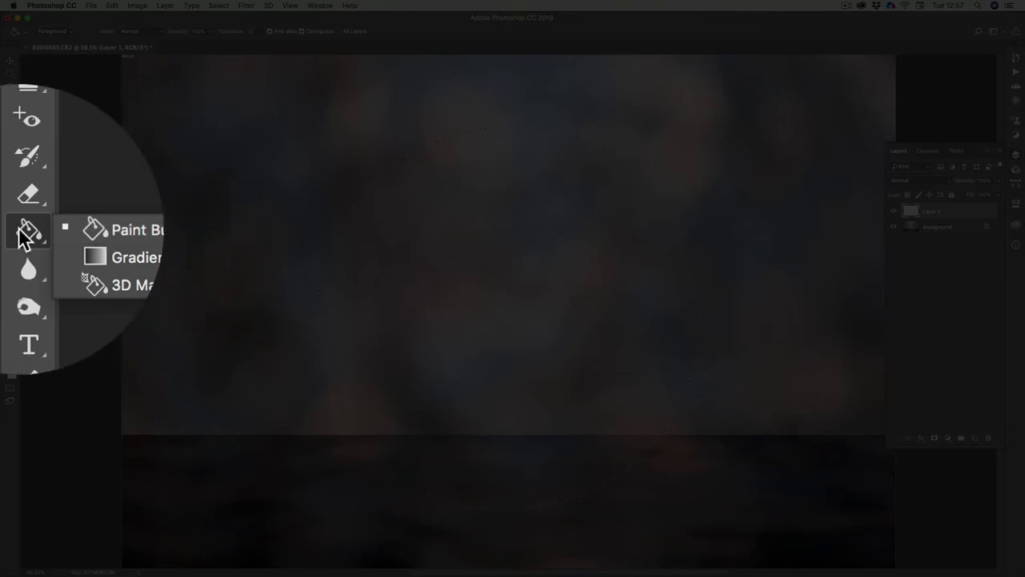
pyautogui.click(79, 226)
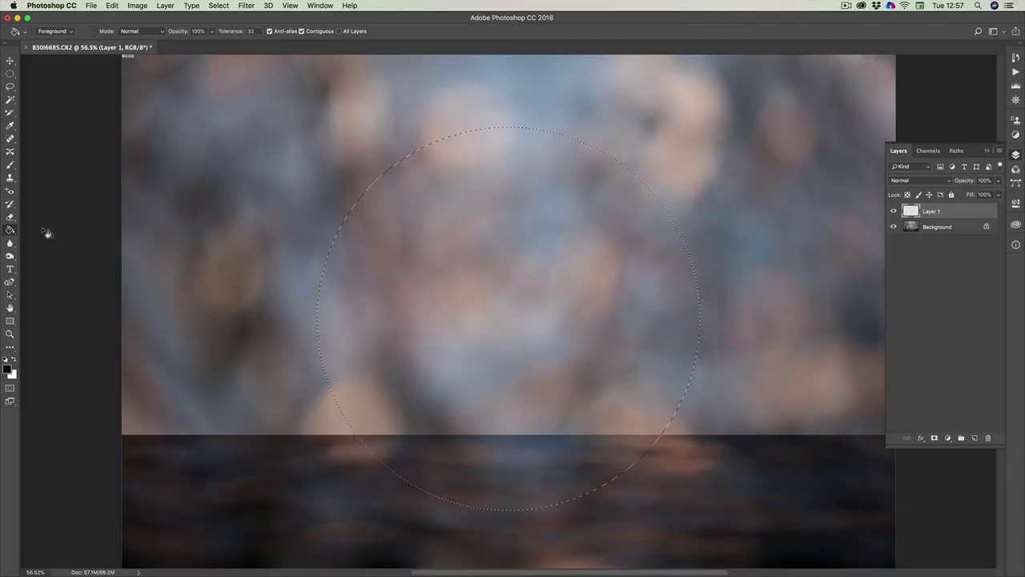
pyautogui.click(495, 207)
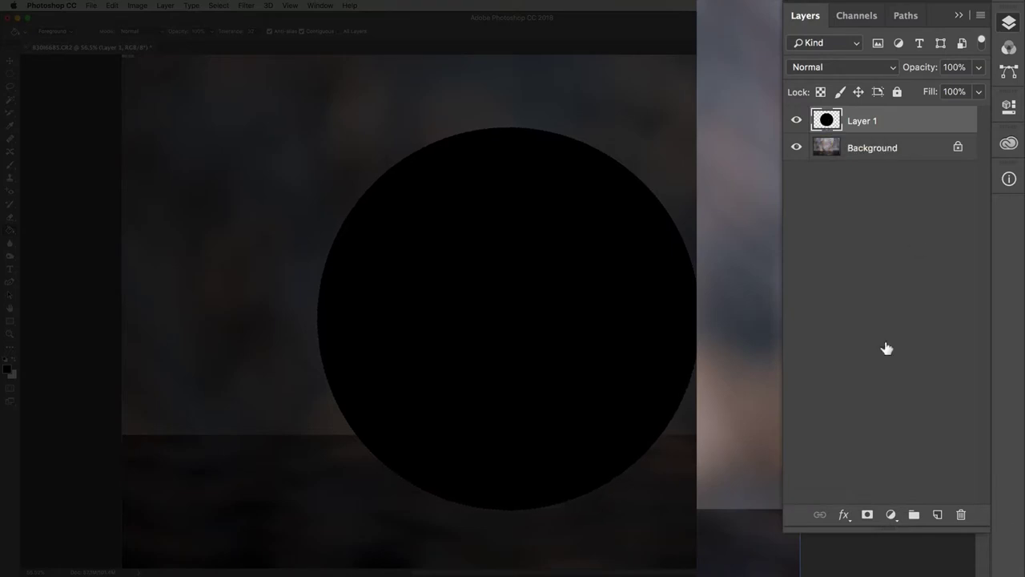
# Open the fx layer effects list for Layer 1
pyautogui.click(844, 518)
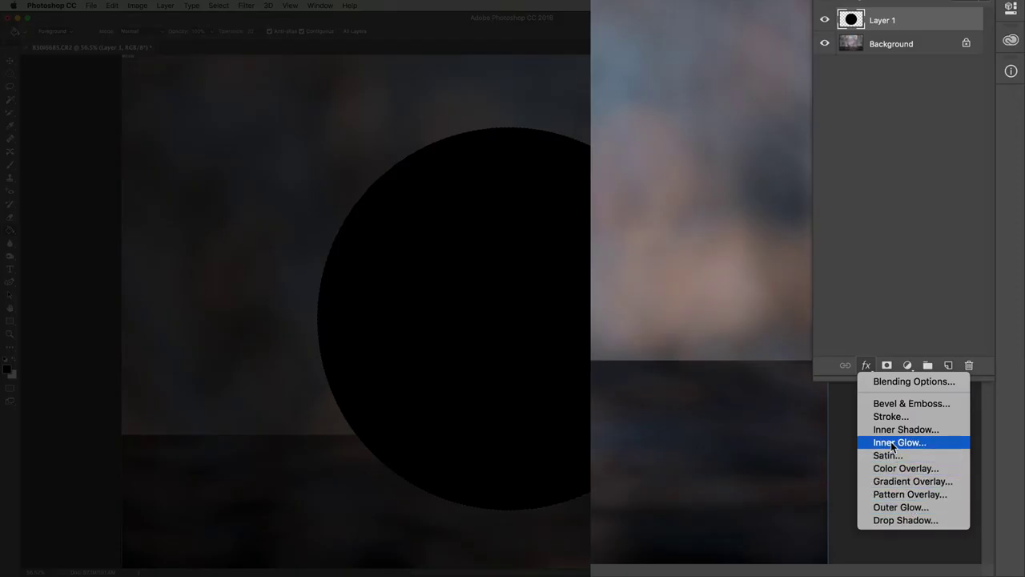
# Add an Inner Glow to the circle, then reset and raise its opacity
pyautogui.click(893, 443)
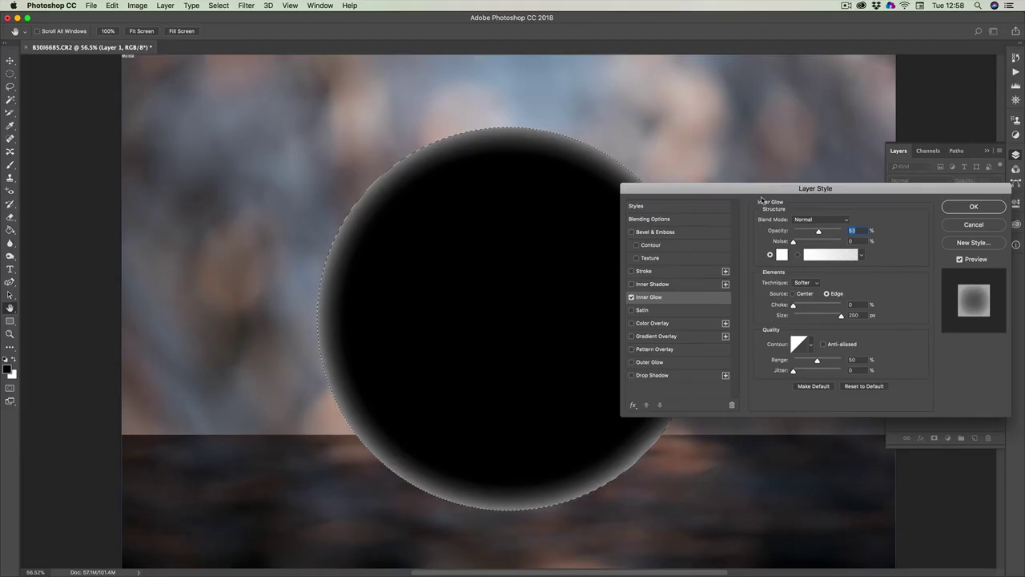
pyautogui.moveTo(755, 190); pyautogui.dragTo(778, 189)
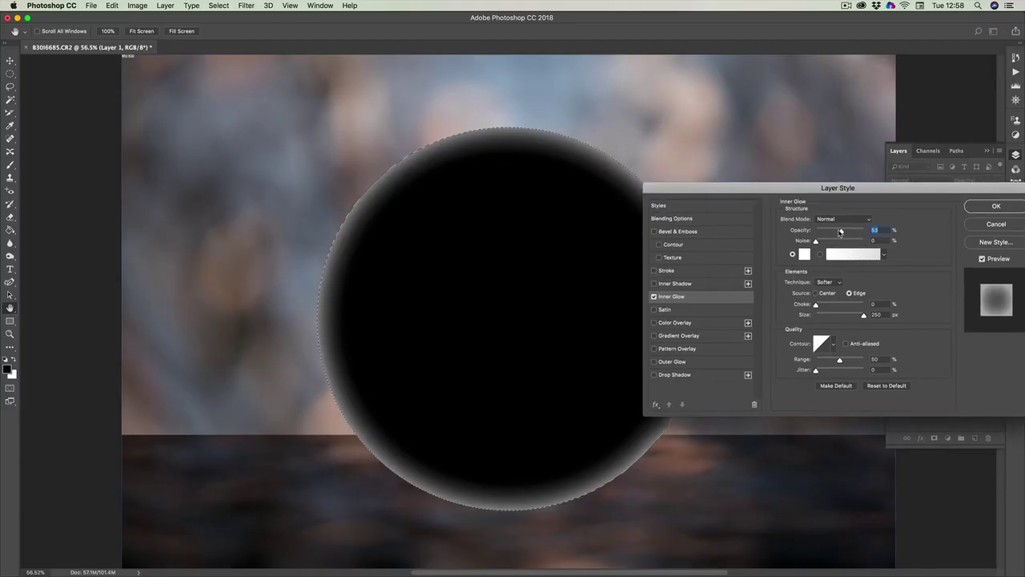
pyautogui.moveTo(841, 231); pyautogui.dragTo(796, 231)
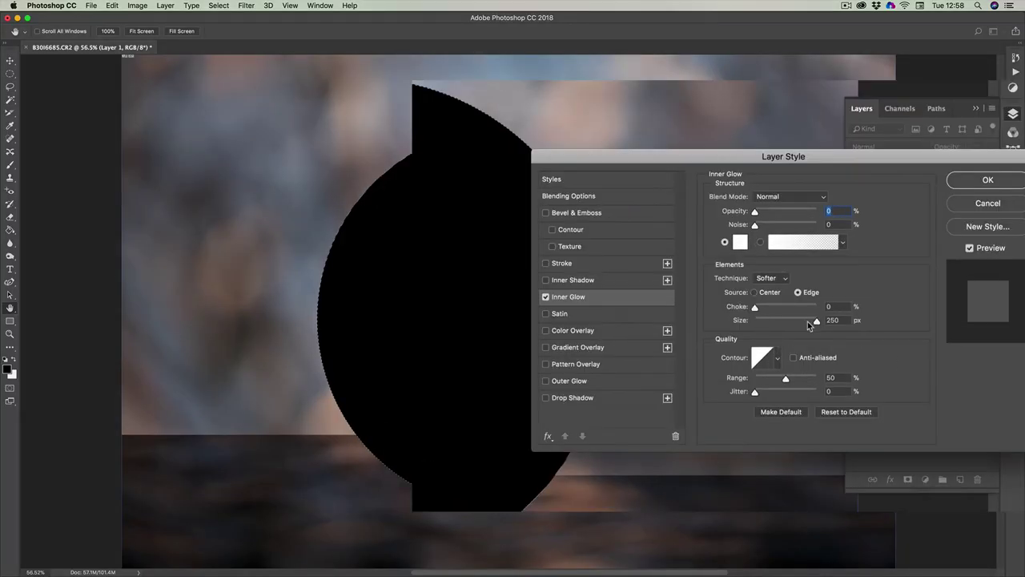
pyautogui.moveTo(813, 322); pyautogui.dragTo(731, 324)
pyautogui.moveTo(667, 160); pyautogui.dragTo(637, 81)
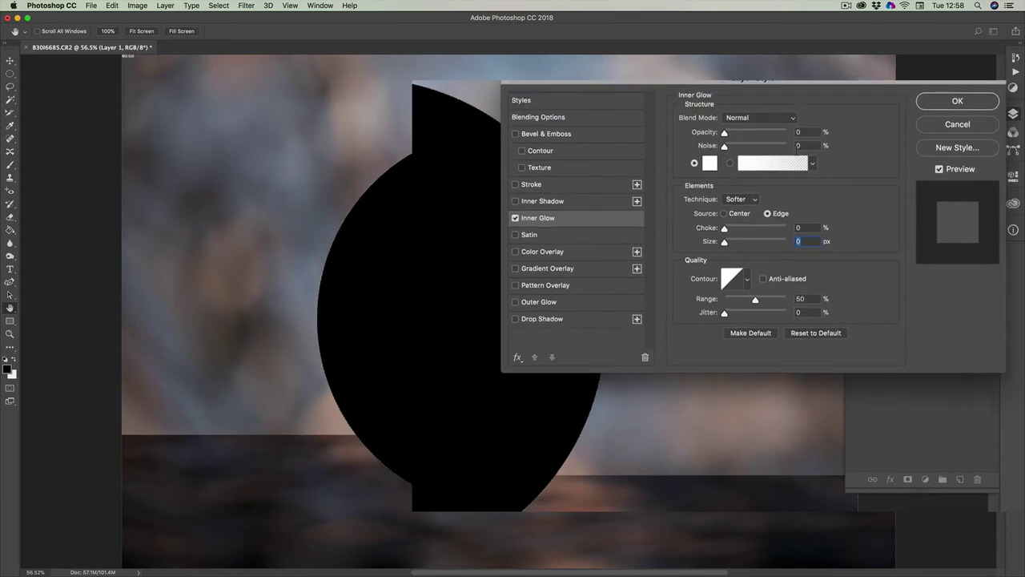
pyautogui.moveTo(725, 135); pyautogui.dragTo(787, 135)
# Keep the Softer technique, enlarge the glow to rim the circle, and enable Anti-aliased
pyautogui.click(725, 243)
pyautogui.click(754, 201)
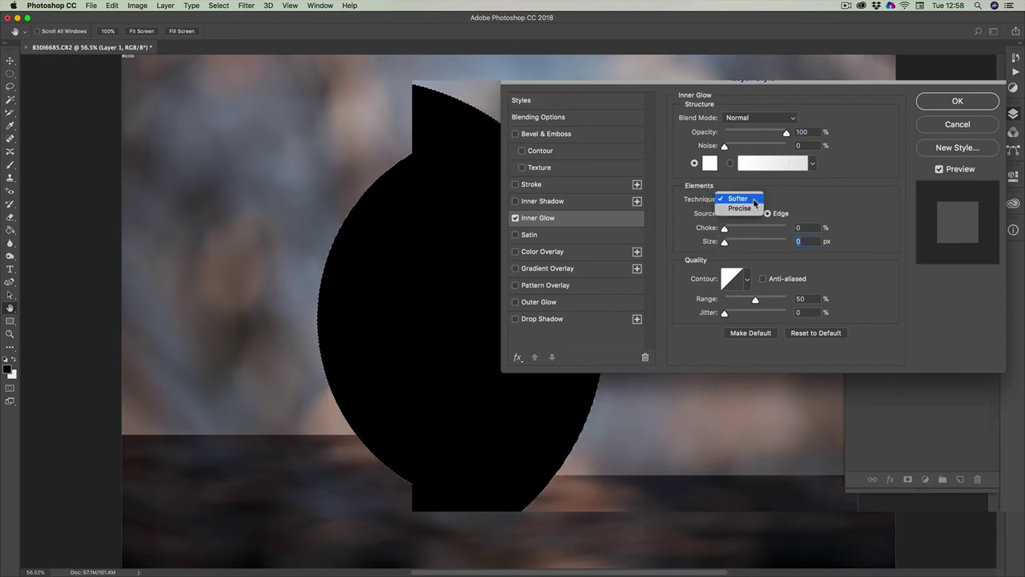
pyautogui.click(752, 199)
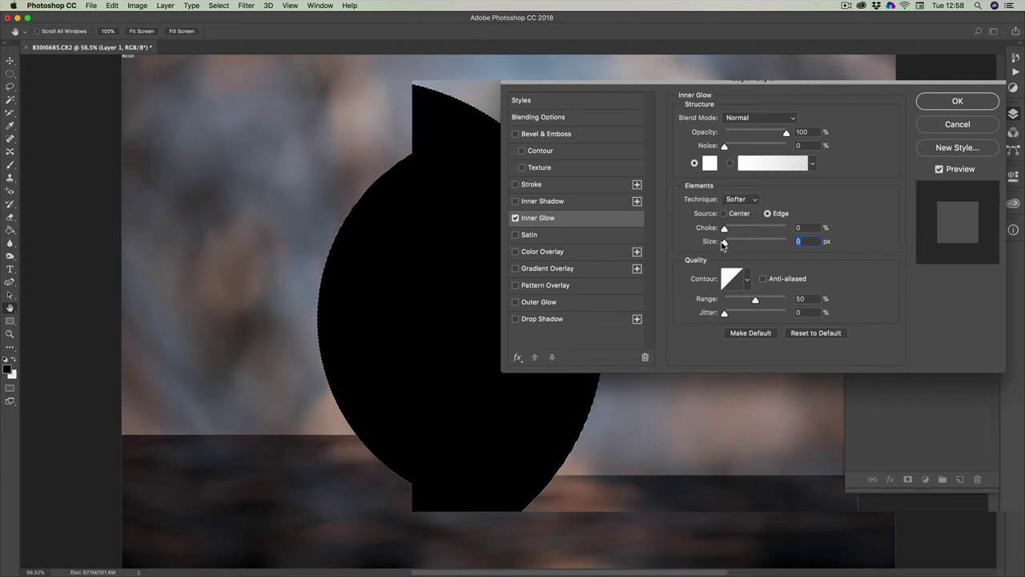
pyautogui.moveTo(723, 245); pyautogui.dragTo(786, 244)
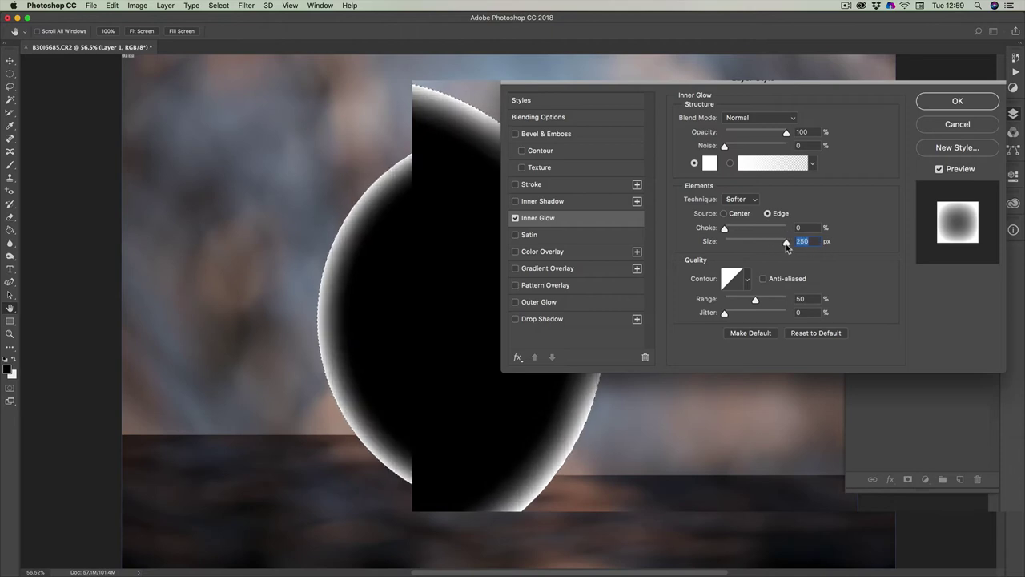
pyautogui.click(762, 279)
pyautogui.moveTo(725, 314); pyautogui.dragTo(753, 300)
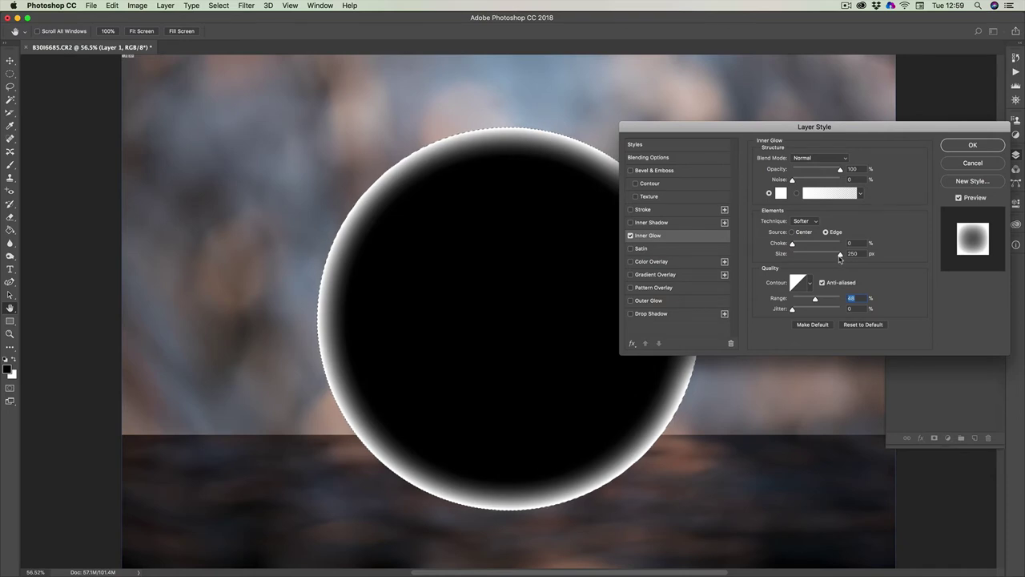
# Finalize the glow at 250 px size, 0 choke and 85% opacity, and accept
pyautogui.click(840, 256)
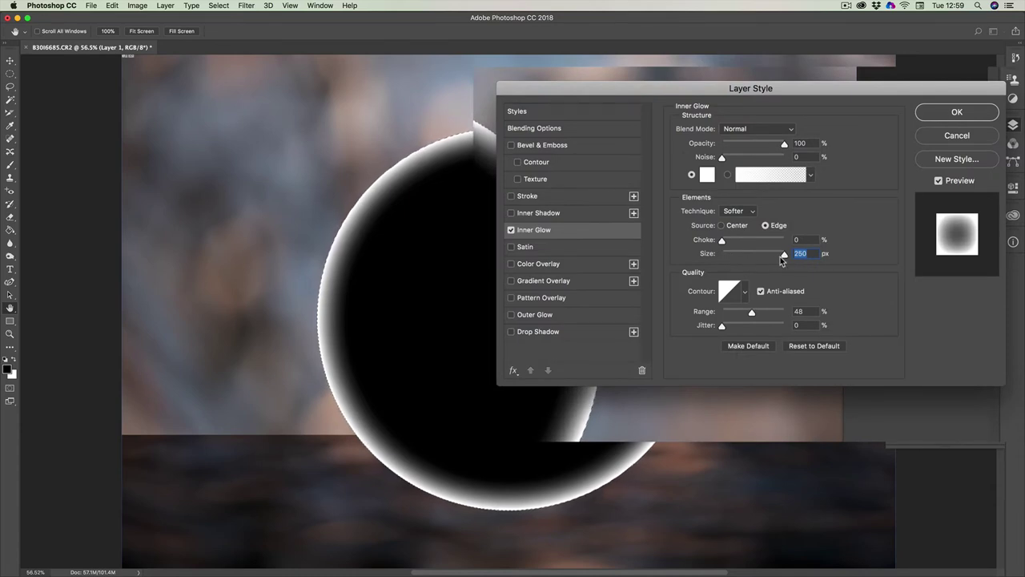
pyautogui.moveTo(783, 260)
pyautogui.mouseDown()
pyautogui.moveTo(725, 260)
pyautogui.moveTo(793, 260)
pyautogui.mouseUp()
pyautogui.moveTo(723, 243); pyautogui.dragTo(603, 237)
pyautogui.moveTo(784, 145); pyautogui.dragTo(776, 149)
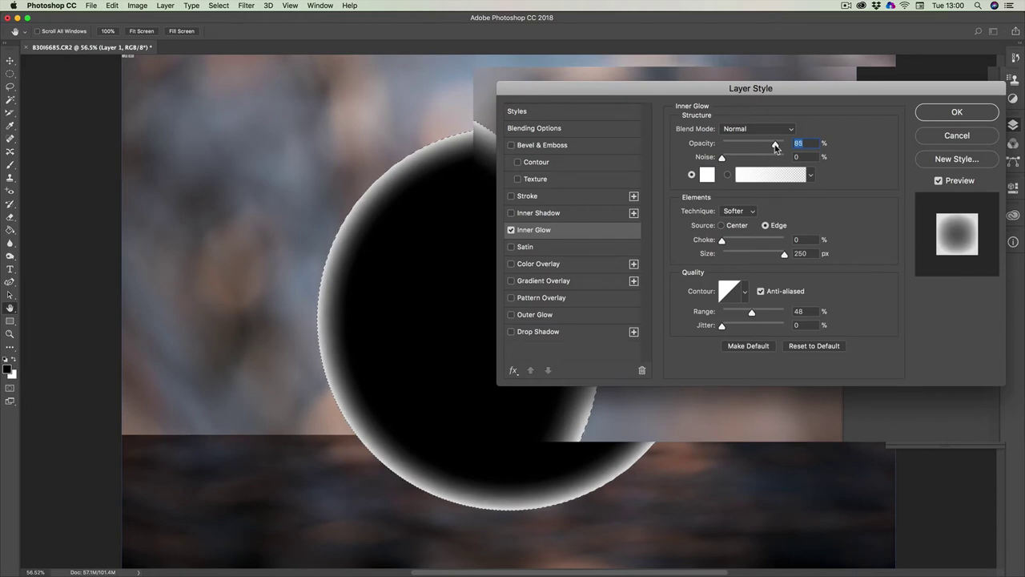
pyautogui.click(957, 113)
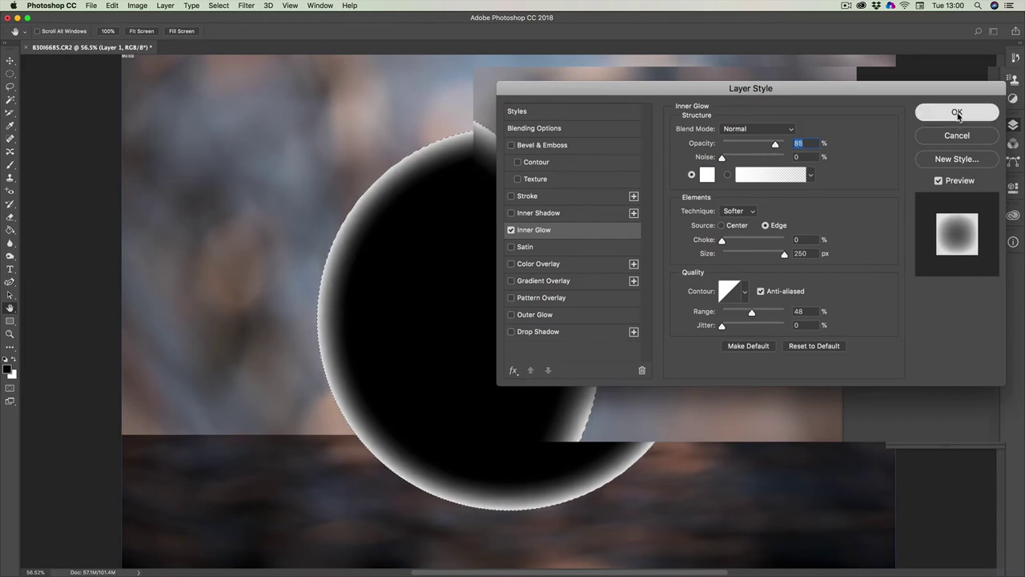
# Make white the foreground colour and choose the Soft Round brush preset
pyautogui.press('g')
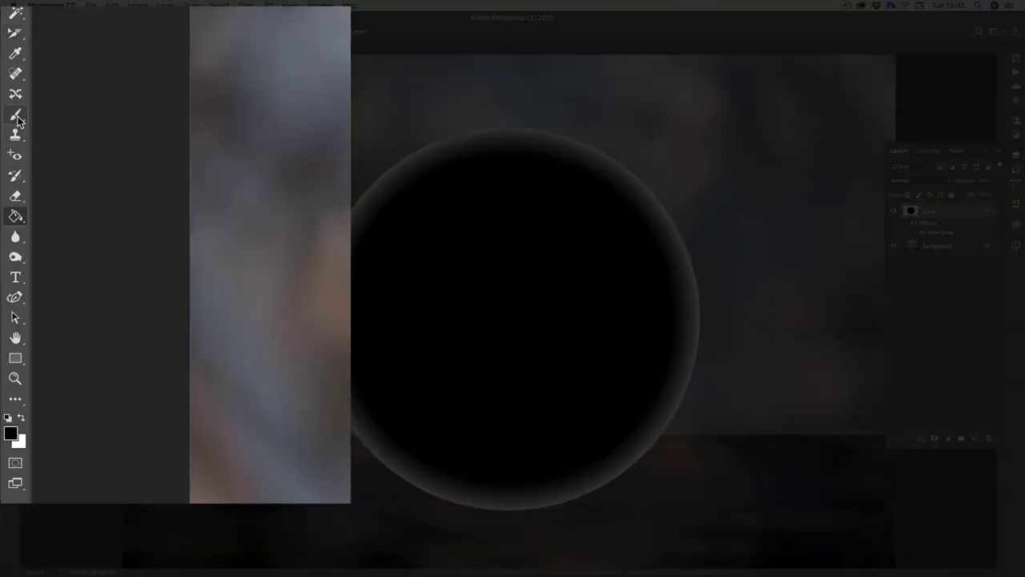
pyautogui.click(20, 417)
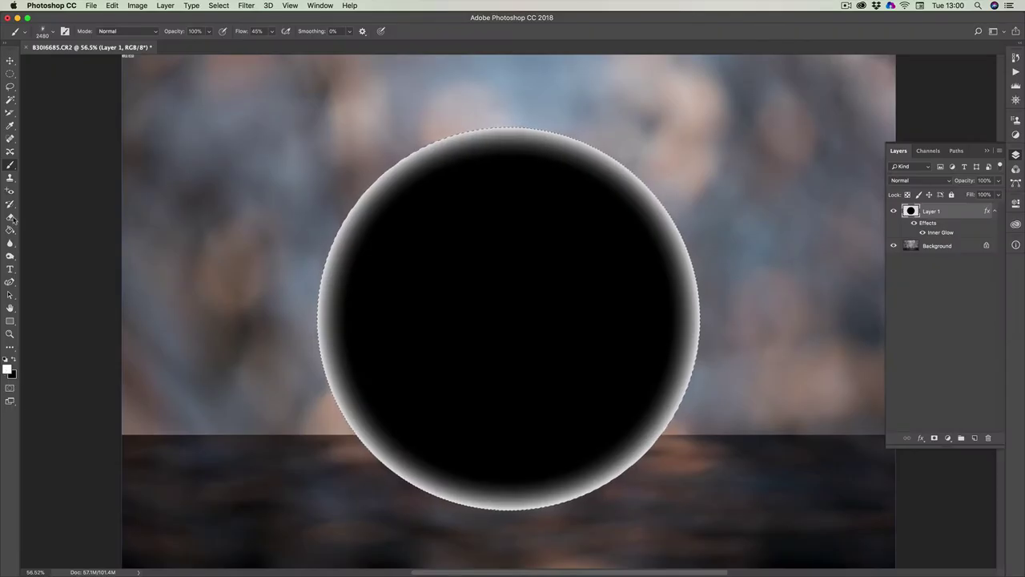
pyautogui.click(53, 34)
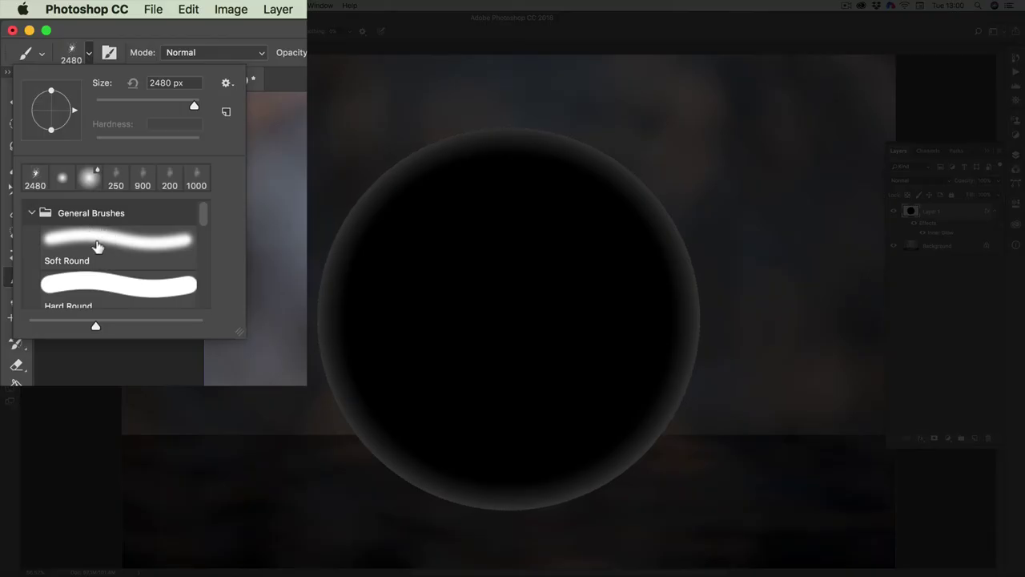
pyautogui.click(96, 244)
pyautogui.click(451, 35)
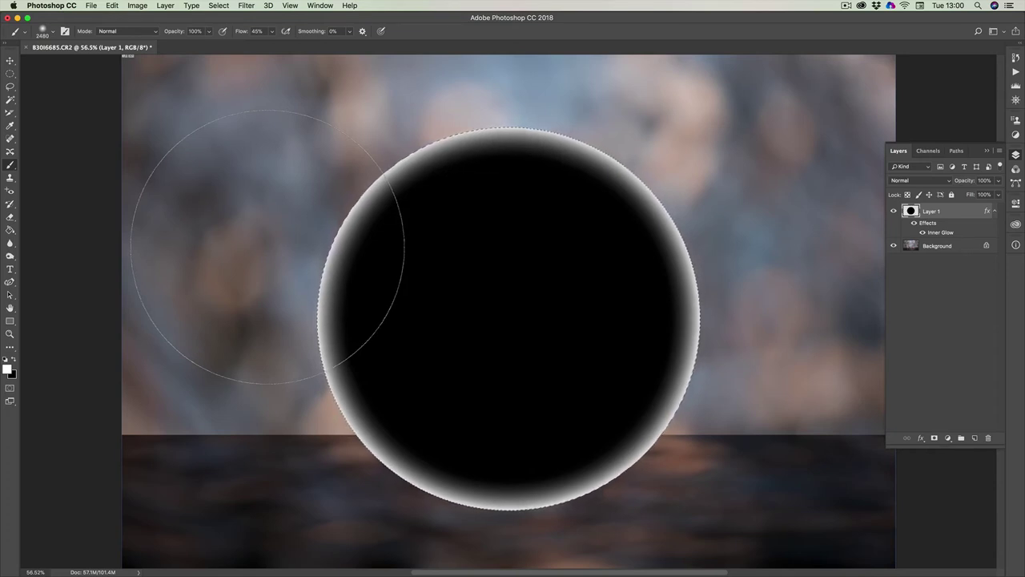
# Shrink the soft brush from 2480 px down to about 1400 px with [
pyautogui.press('[')
pyautogui.press('[')
pyautogui.press('[')
pyautogui.press('[')
pyautogui.press('[')
pyautogui.press('[')
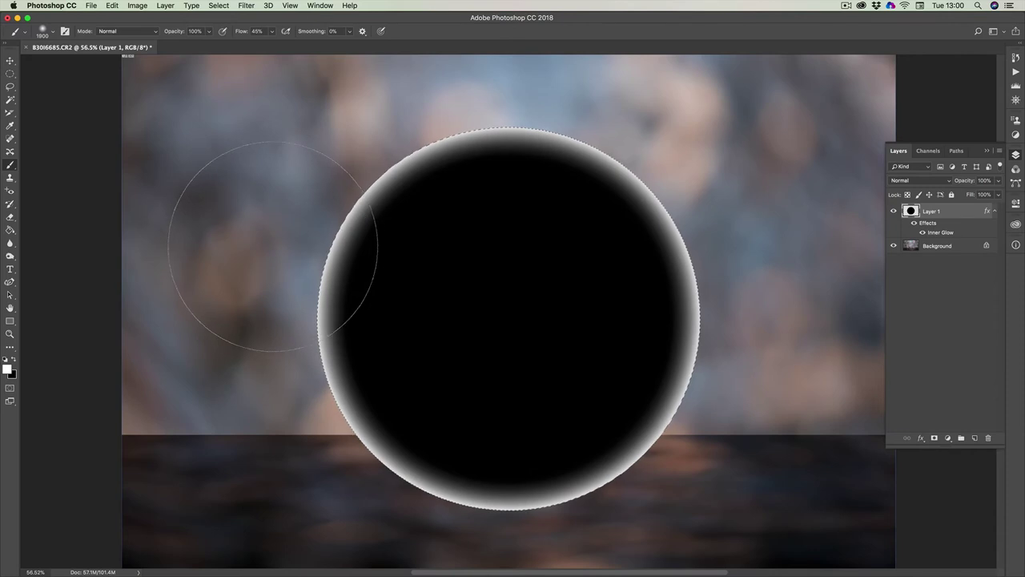
pyautogui.press('[')
pyautogui.press('[')
pyautogui.press('[')
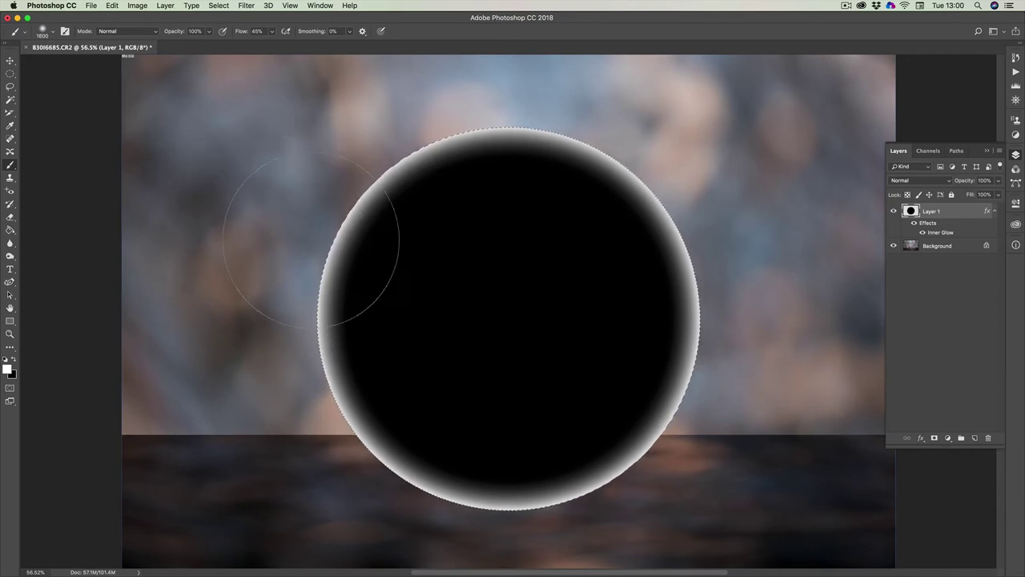
pyautogui.press('[')
pyautogui.press('[')
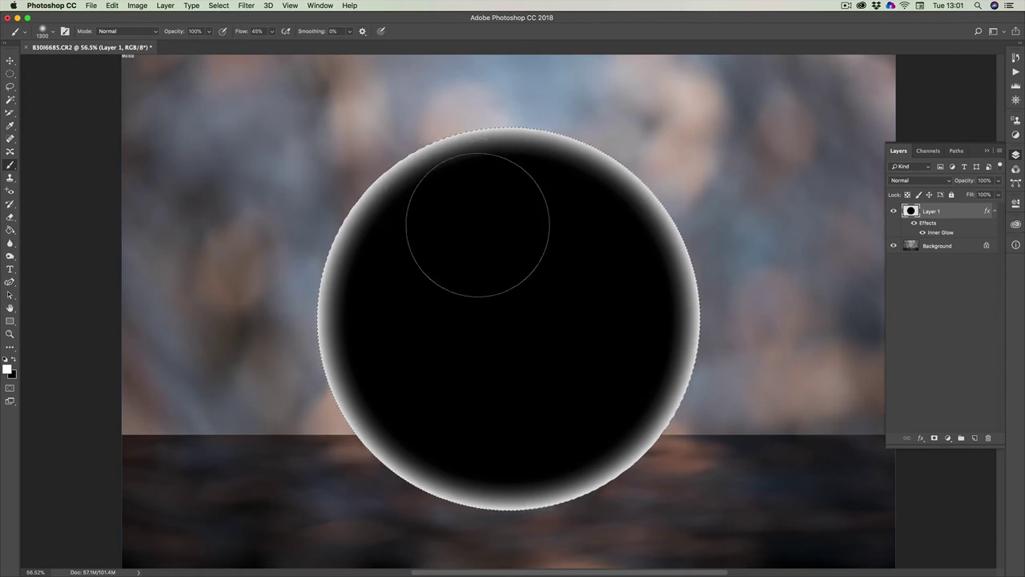
# At about 24% flow, dab white on the sphere's upper left, then shrink the brush to 800 px
pyautogui.click(271, 34)
pyautogui.moveTo(273, 45); pyautogui.dragTo(263, 47)
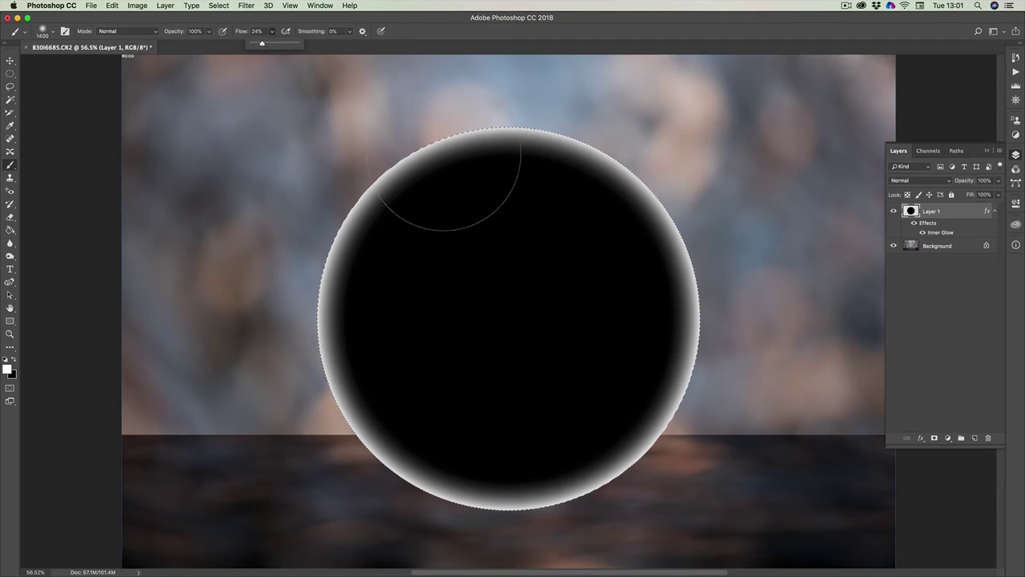
pyautogui.click(464, 230)
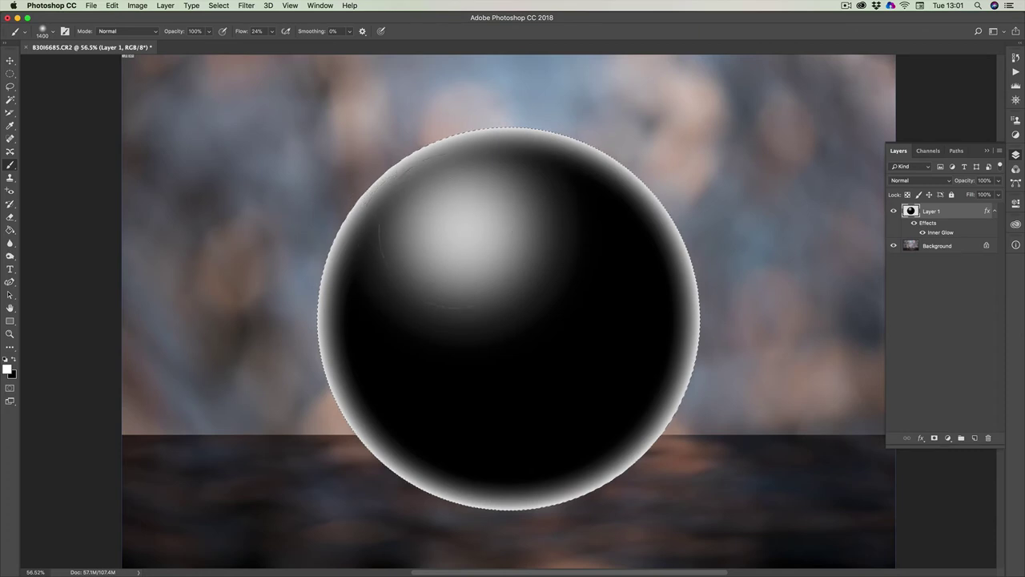
pyautogui.press('[')
pyautogui.press('[')
pyautogui.press('[')
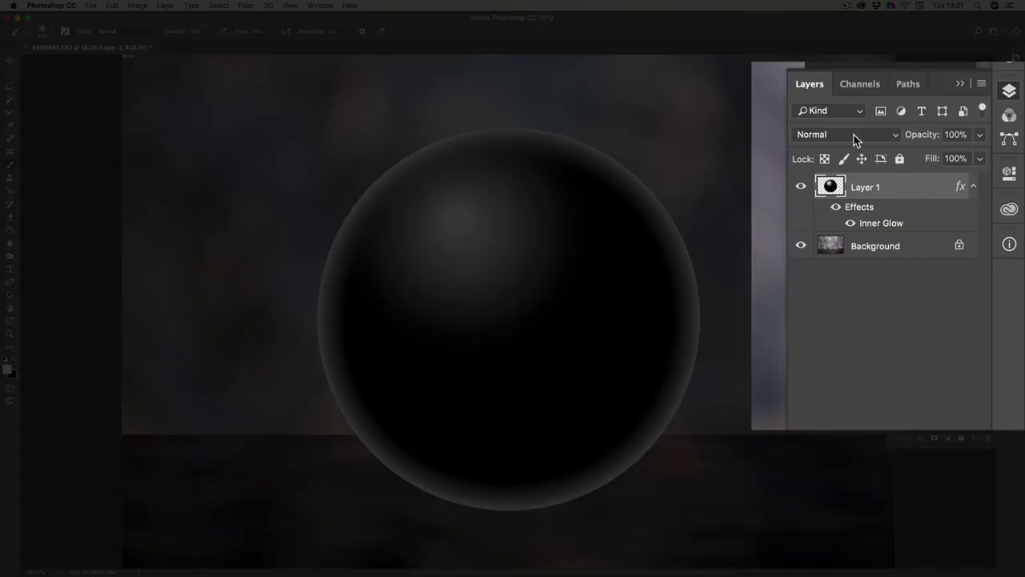
# Switch Layer 1 to Screen blending and add an empty Layer 2 above it
pyautogui.click(828, 139)
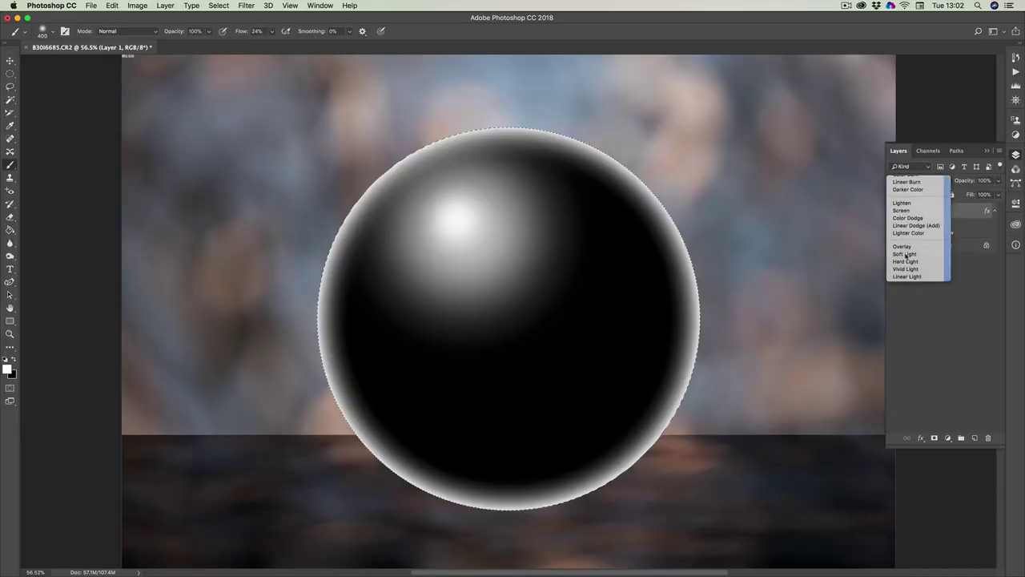
pyautogui.click(905, 253)
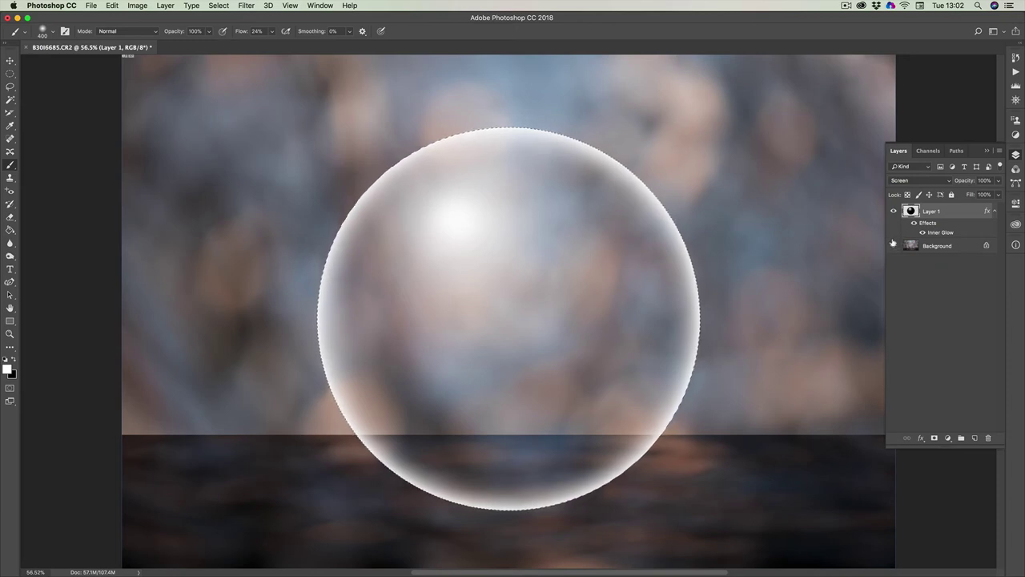
pyautogui.click(975, 438)
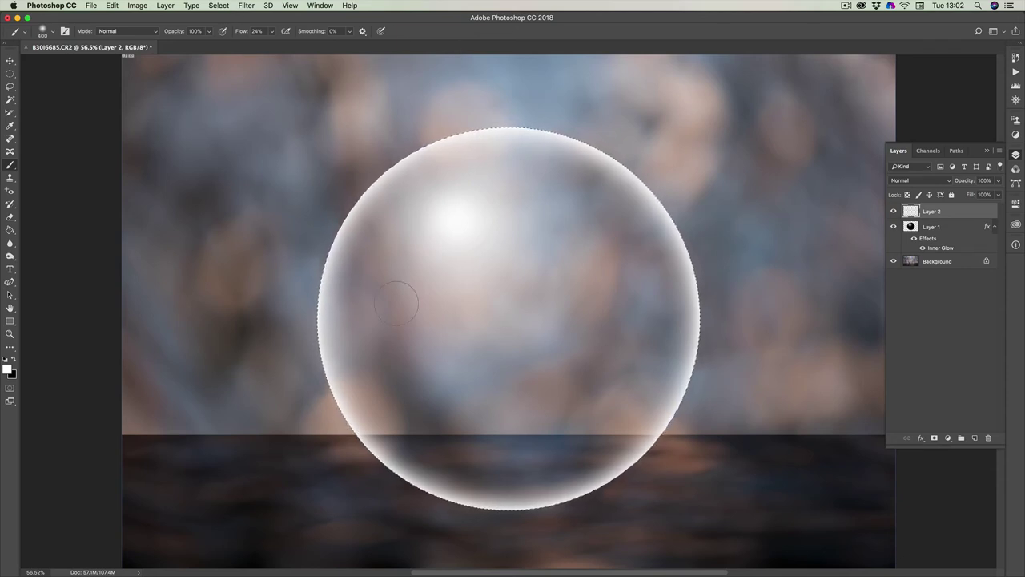
# Glance at the Select menu, then enlarge the brush to 1500 px for rim painting
pyautogui.click(217, 5)
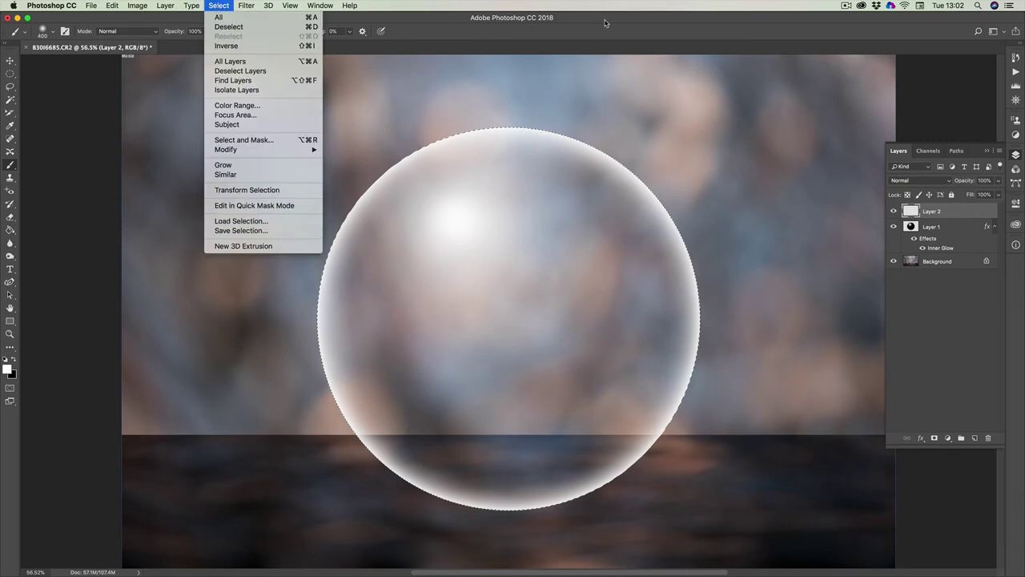
pyautogui.press('Escape')
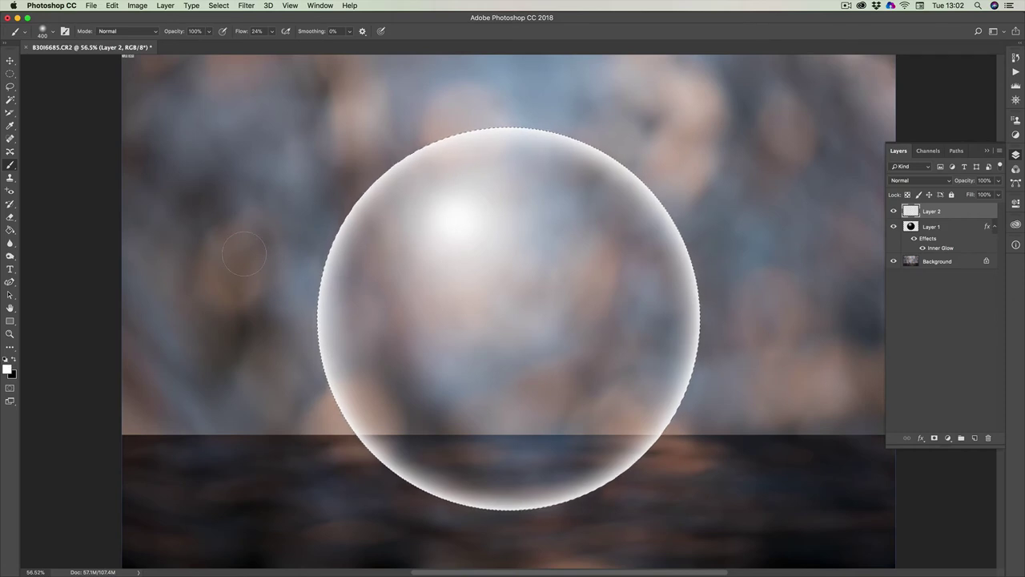
pyautogui.press(']')
pyautogui.press(']')
pyautogui.press(']')
pyautogui.press(']')
pyautogui.press(']')
pyautogui.press(']')
pyautogui.press(']')
pyautogui.press(']')
pyautogui.press(']')
pyautogui.press(']')
# Pick pure red as foreground and dab it on the bubble's upper-left edge
pyautogui.click(8, 369)
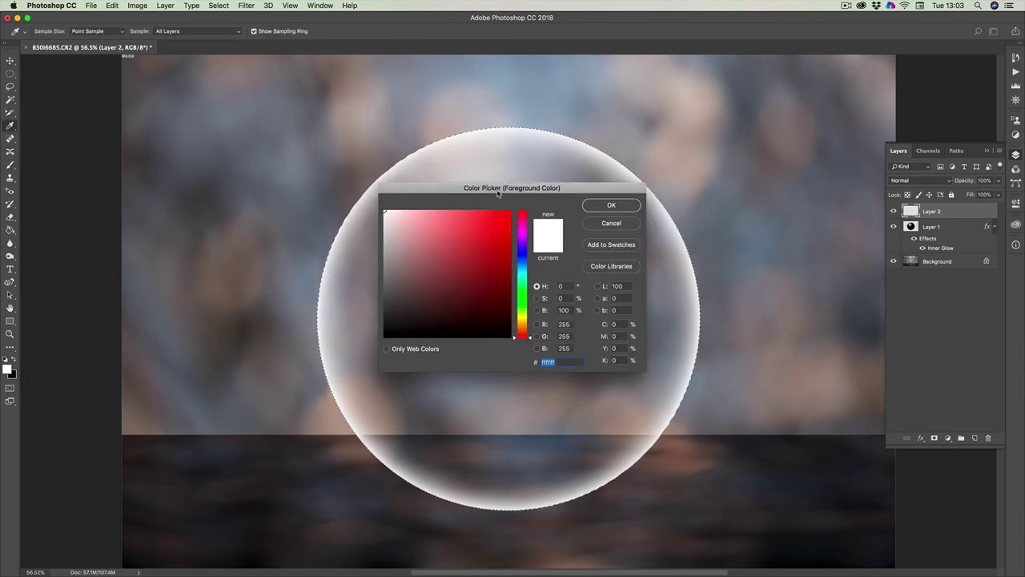
pyautogui.moveTo(497, 192); pyautogui.dragTo(598, 223)
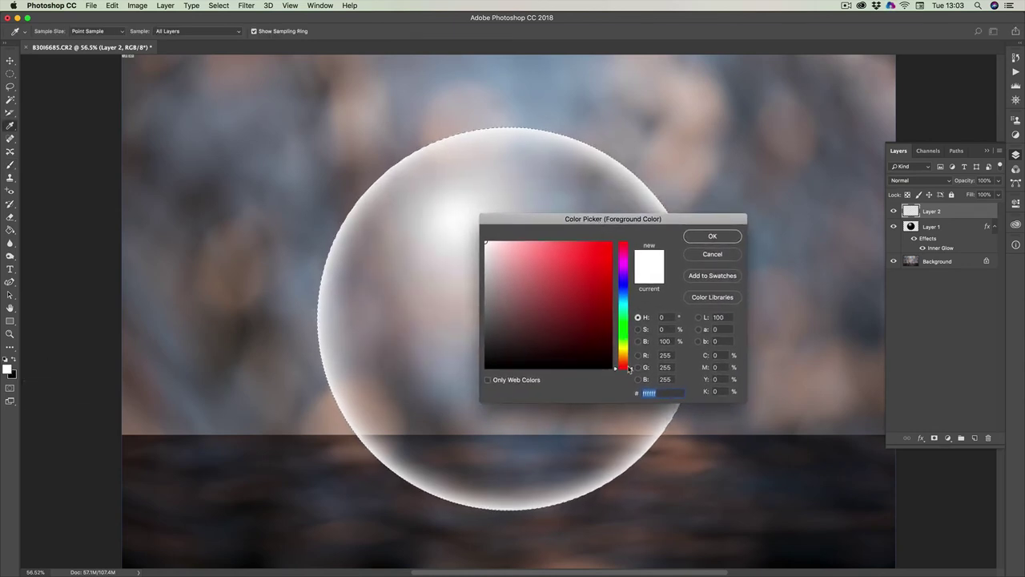
pyautogui.click(607, 242)
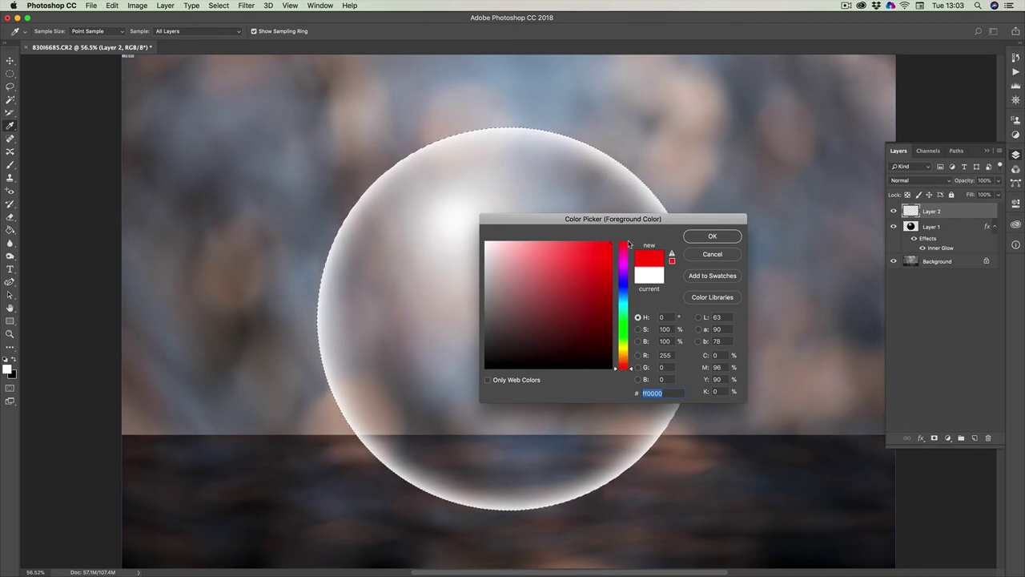
pyautogui.moveTo(639, 224); pyautogui.dragTo(775, 197)
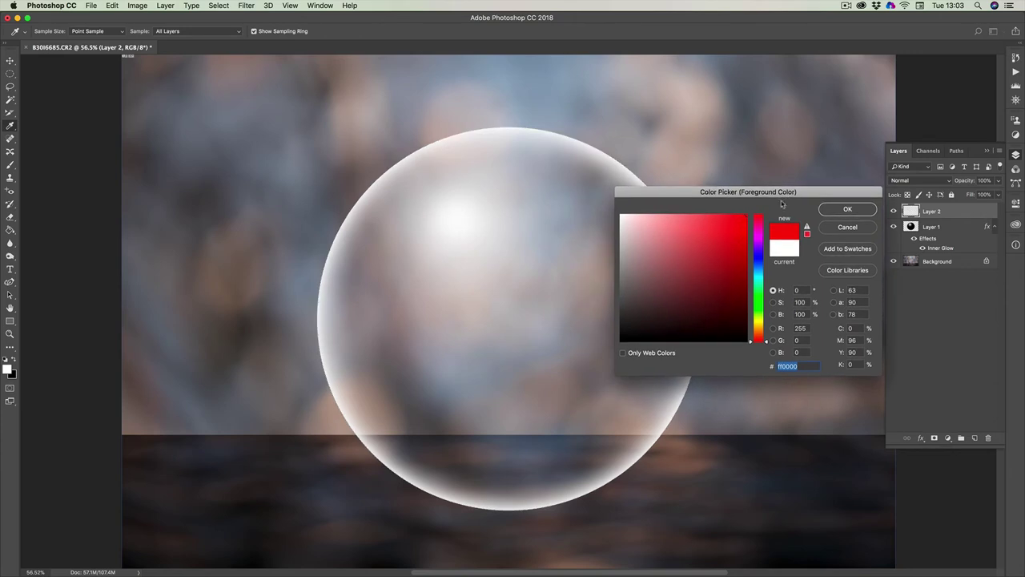
pyautogui.click(760, 217)
pyautogui.moveTo(706, 195); pyautogui.dragTo(782, 198)
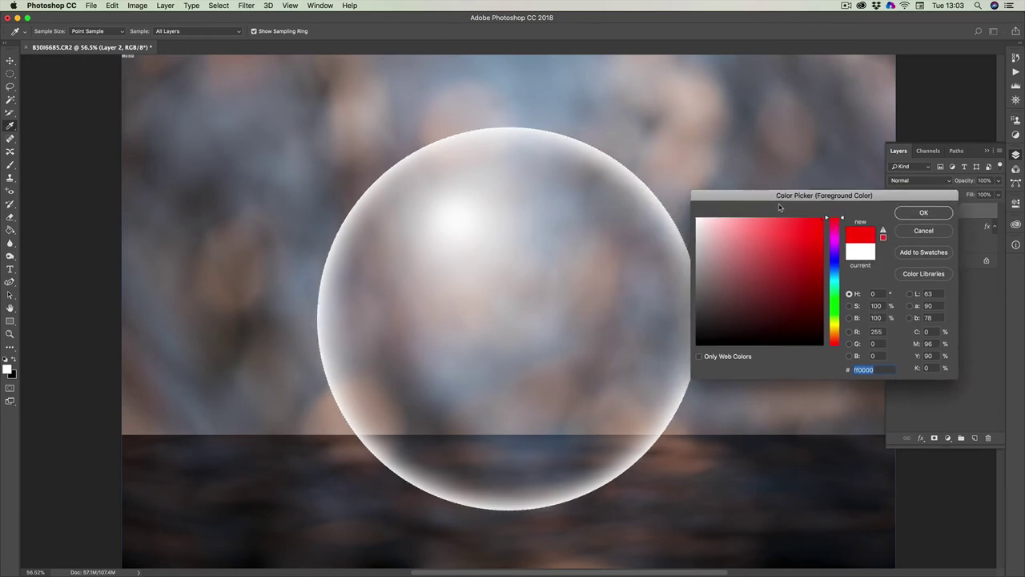
pyautogui.click(923, 212)
pyautogui.press('b')
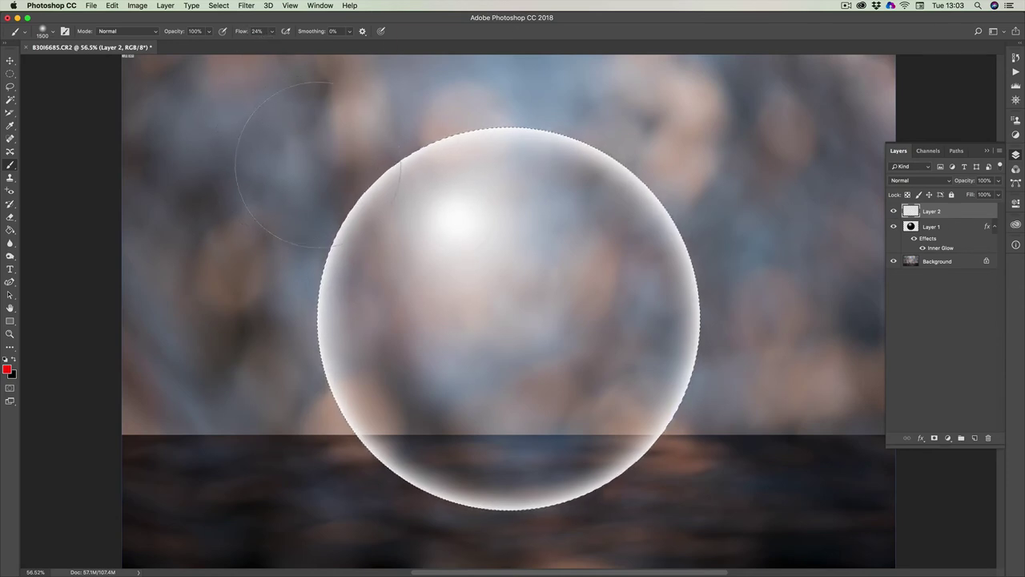
pyautogui.click(312, 188)
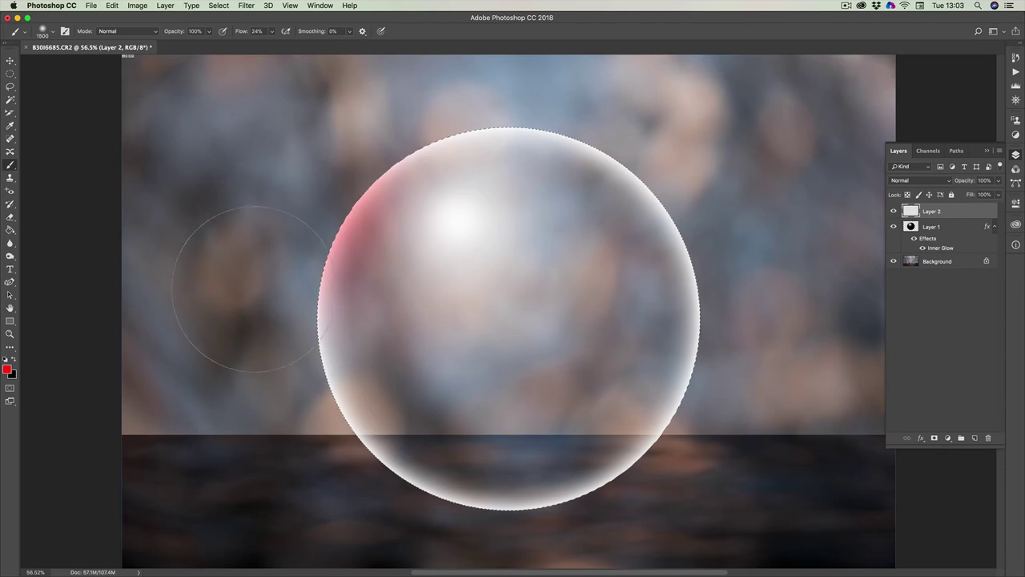
pyautogui.click(320, 195)
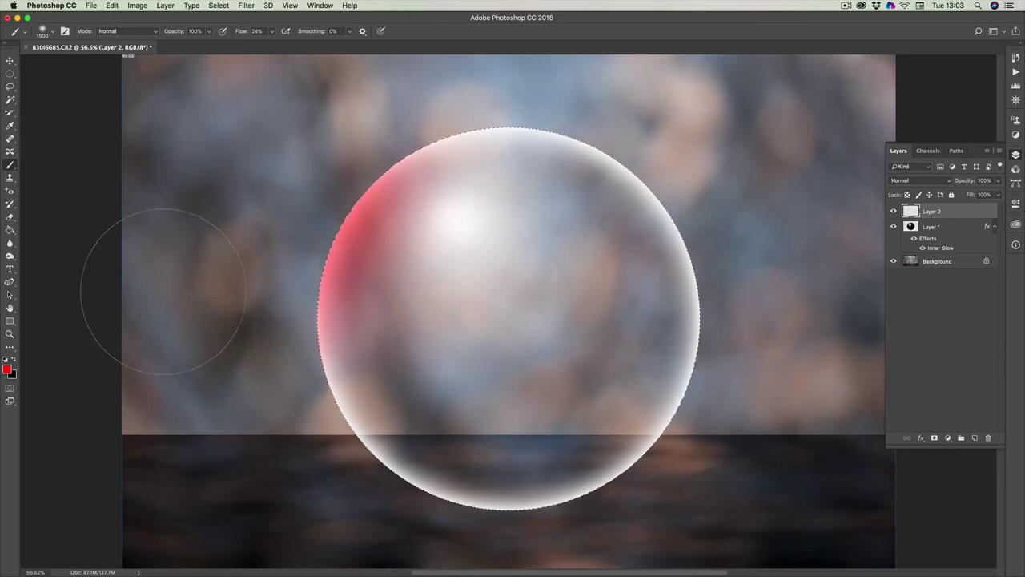
# Switch the foreground to blue and paint it along the bubble's lower-left edge
pyautogui.click(7, 369)
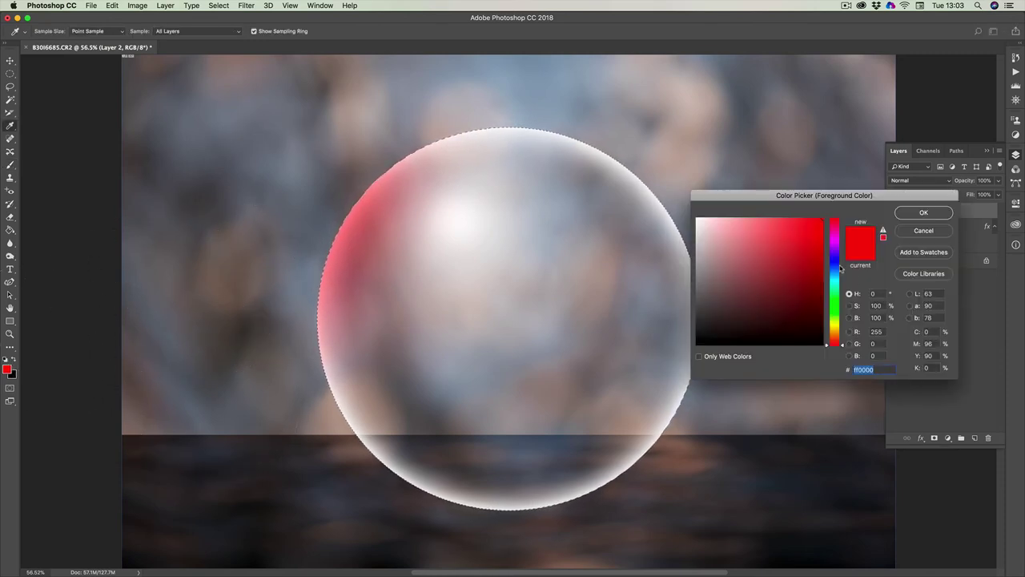
pyautogui.click(837, 222)
pyautogui.moveTo(837, 222); pyautogui.dragTo(837, 262)
pyautogui.click(923, 213)
pyautogui.press('b')
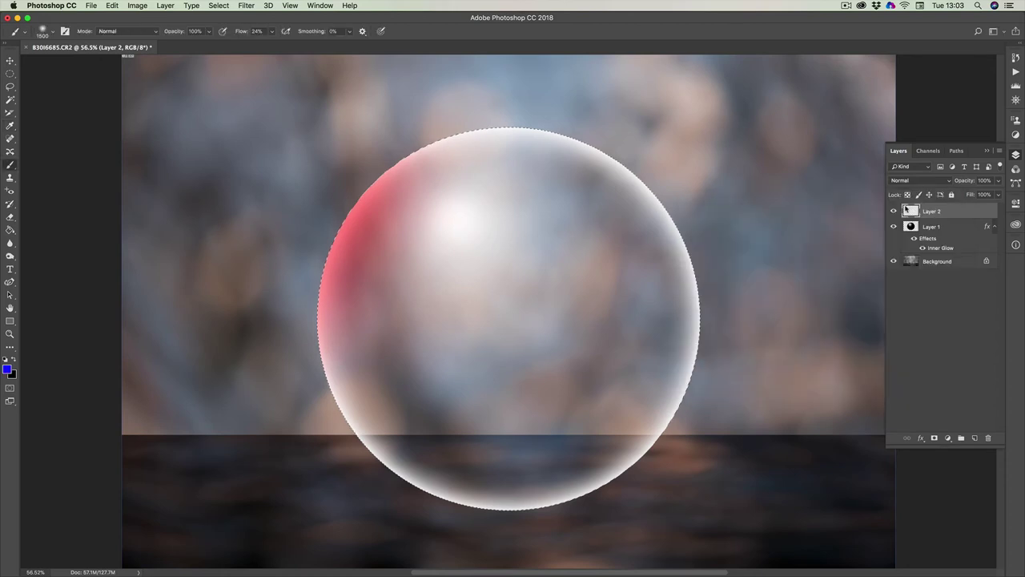
pyautogui.moveTo(170, 418)
pyautogui.mouseDown()
pyautogui.moveTo(267, 411)
pyautogui.moveTo(276, 439)
pyautogui.moveTo(268, 424)
pyautogui.moveTo(316, 476)
pyautogui.moveTo(303, 472)
pyautogui.moveTo(401, 522)
pyautogui.mouseUp()
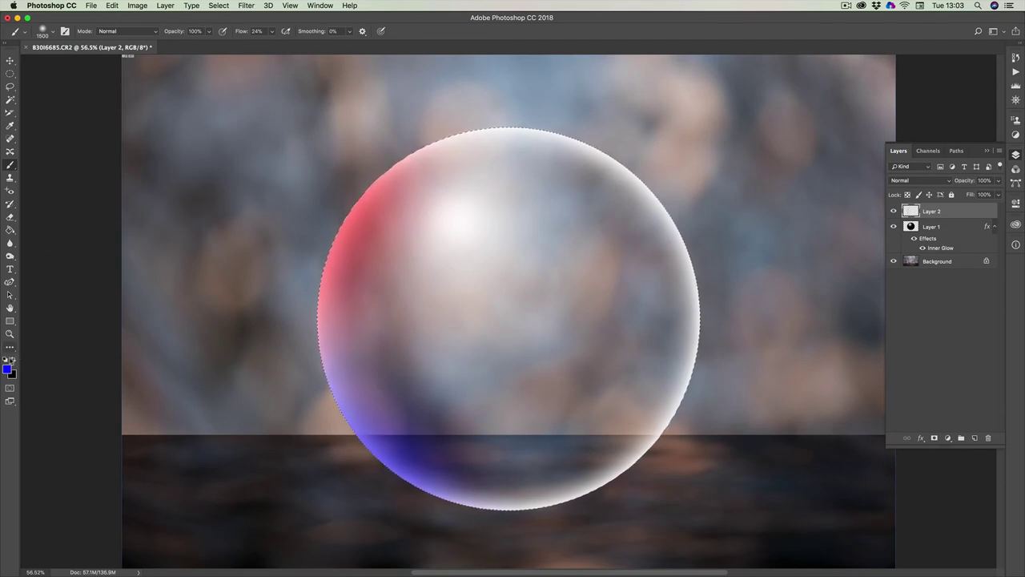
# Switch the foreground to green and brush it along the bubble's bottom edge
pyautogui.click(8, 369)
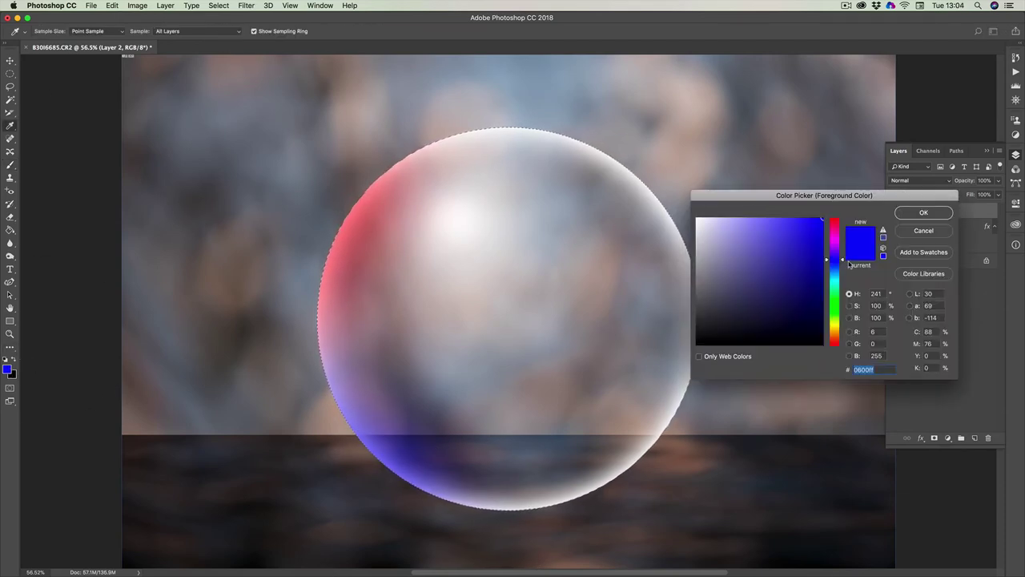
pyautogui.moveTo(843, 263); pyautogui.dragTo(847, 300)
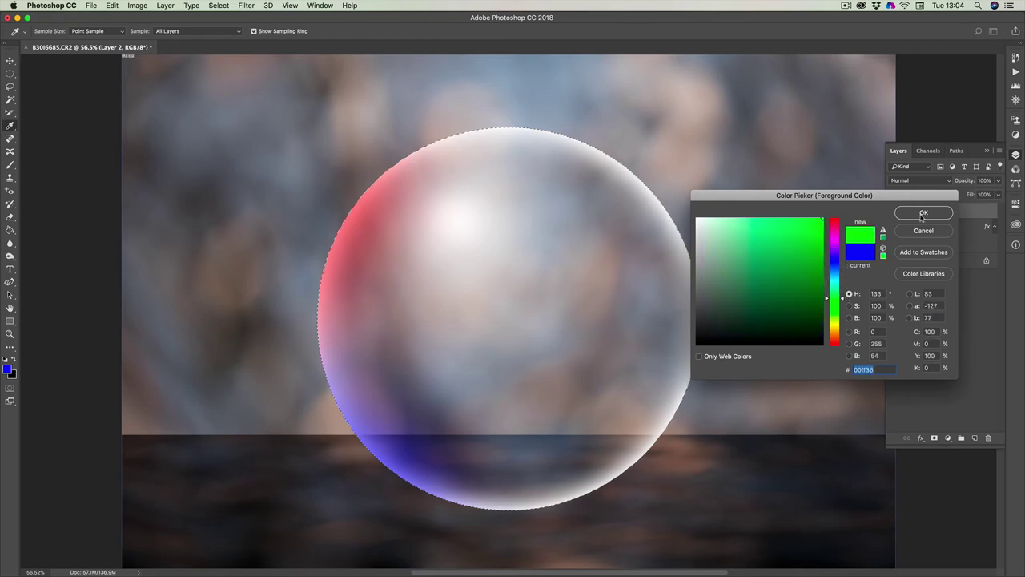
pyautogui.click(924, 213)
pyautogui.moveTo(521, 538)
pyautogui.mouseDown()
pyautogui.moveTo(628, 515)
pyautogui.moveTo(734, 342)
pyautogui.mouseUp()
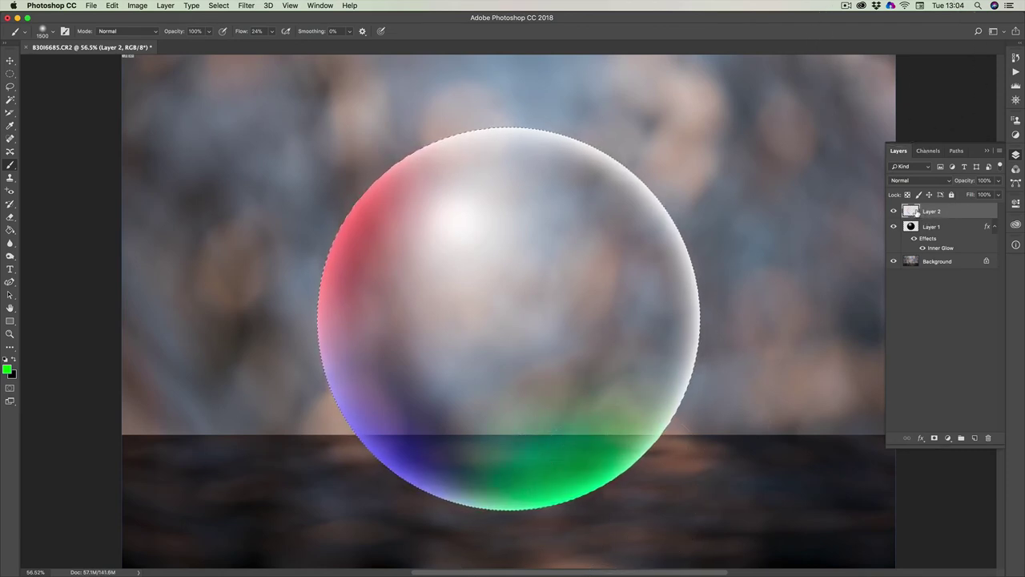
# Pick yellow and paint it along the bubble's right and upper-right edge
pyautogui.click(6, 369)
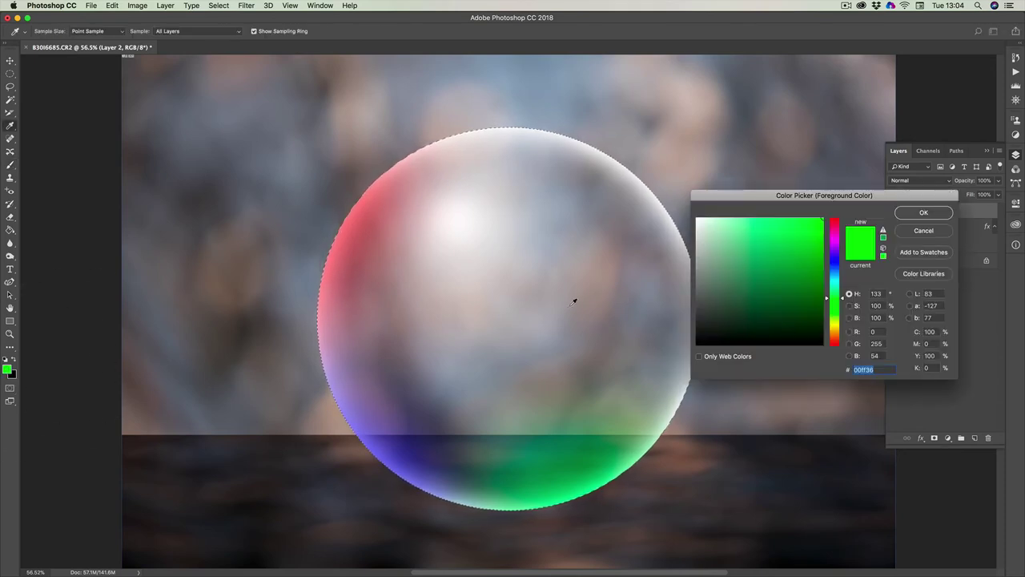
pyautogui.moveTo(845, 302); pyautogui.dragTo(844, 325)
pyautogui.click(923, 212)
pyautogui.press('b')
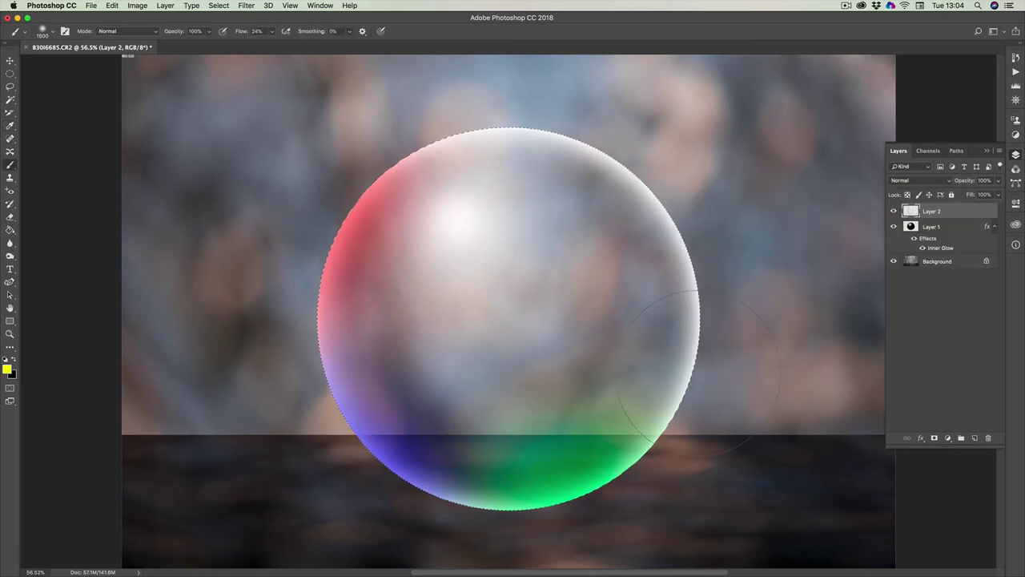
pyautogui.click(736, 337)
pyautogui.moveTo(701, 263); pyautogui.dragTo(735, 224)
pyautogui.moveTo(665, 204); pyautogui.dragTo(600, 165)
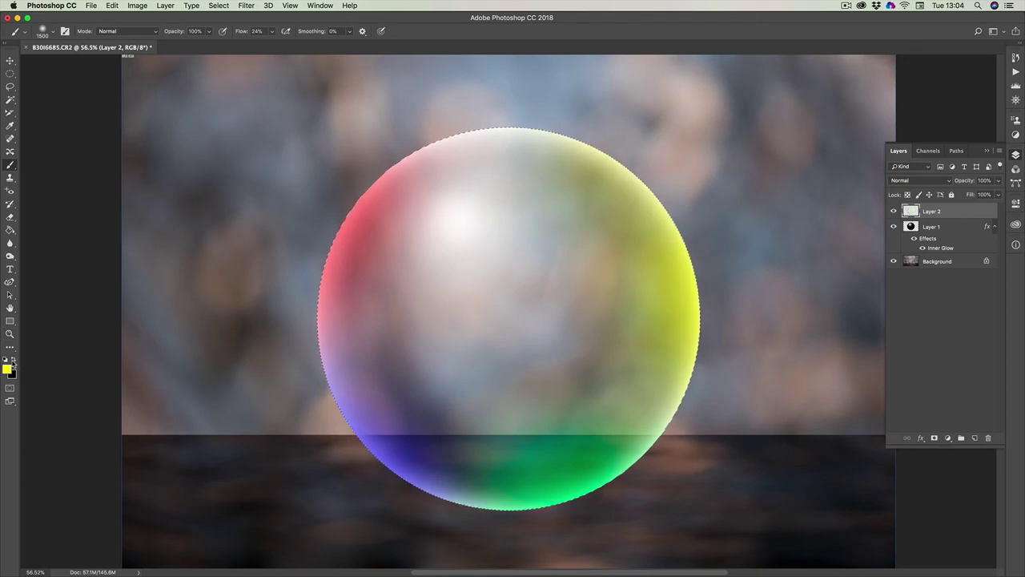
# Pick orange and brush a soft tint along the top of the bubble
pyautogui.click(7, 368)
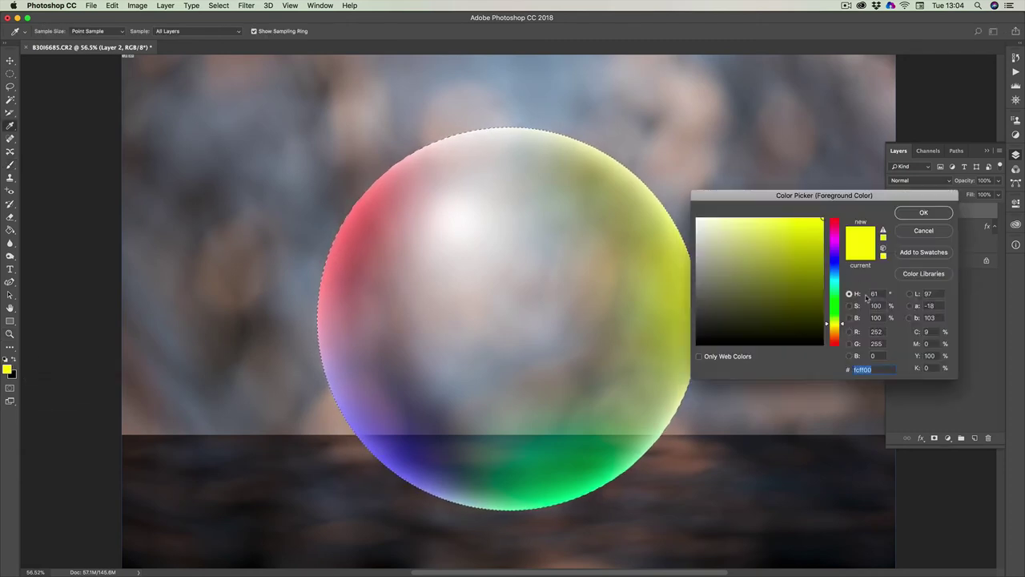
pyautogui.click(836, 332)
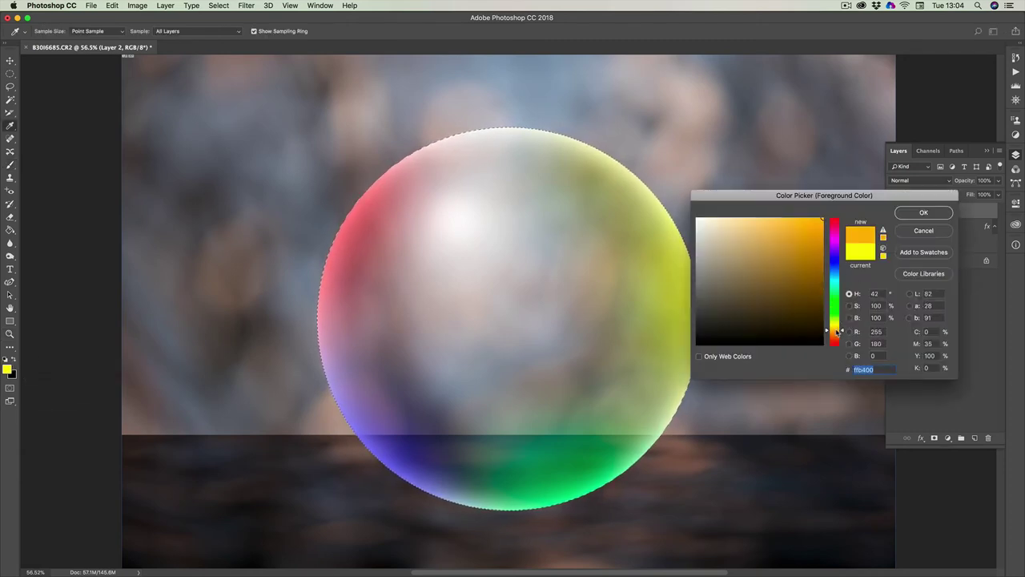
pyautogui.click(922, 213)
pyautogui.moveTo(510, 131)
pyautogui.mouseDown()
pyautogui.moveTo(506, 96)
pyautogui.moveTo(490, 136)
pyautogui.mouseUp()
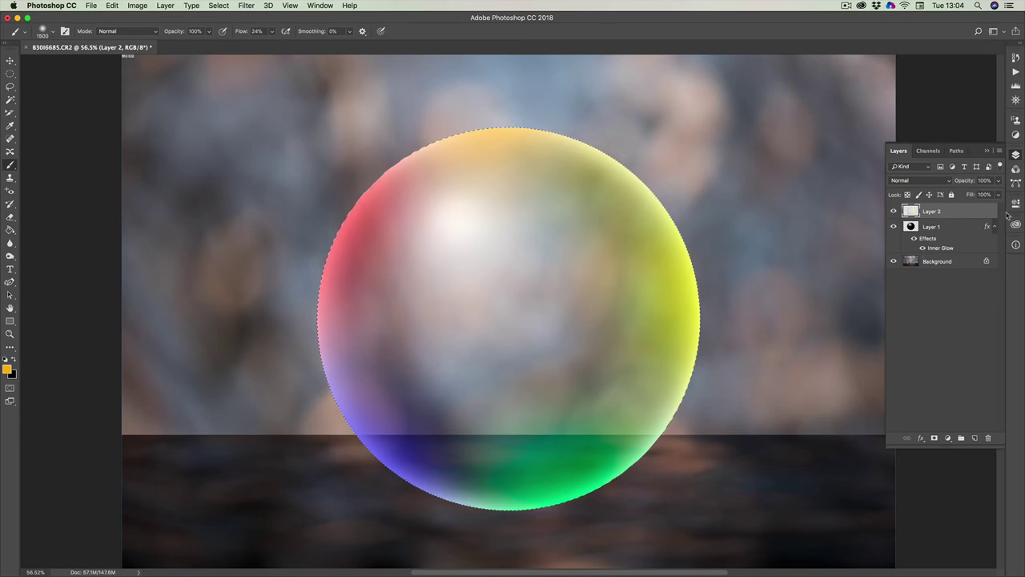
# Set Layer 2 to Soft Light and preview a Gaussian Blur of about 188.3 px
pyautogui.click(910, 183)
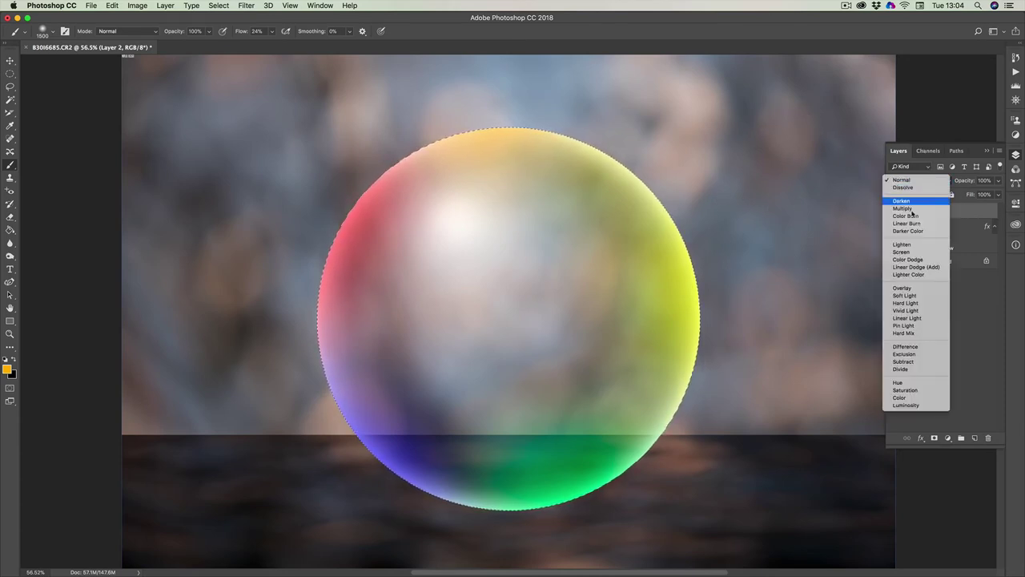
pyautogui.click(905, 296)
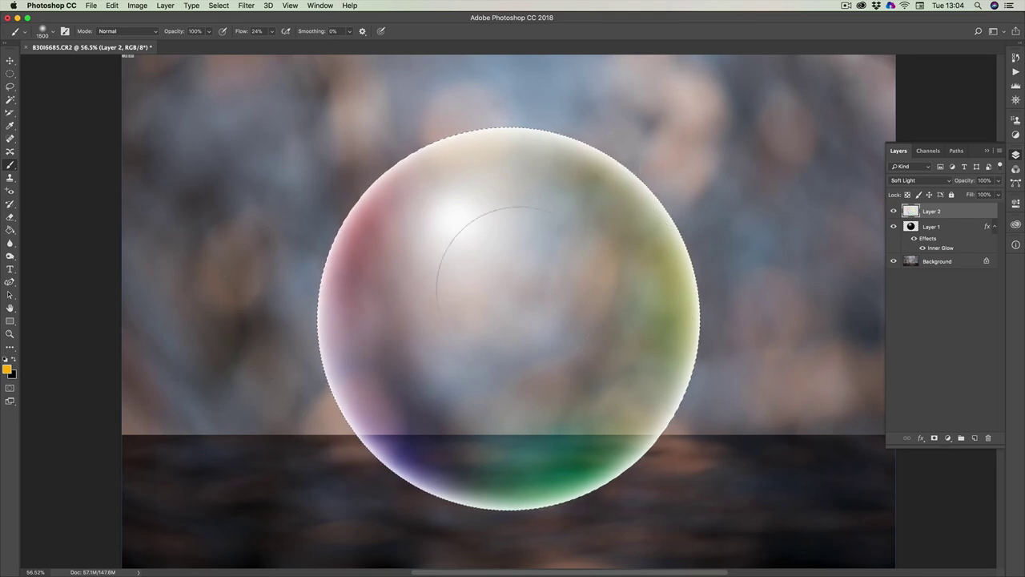
pyautogui.click(247, 6)
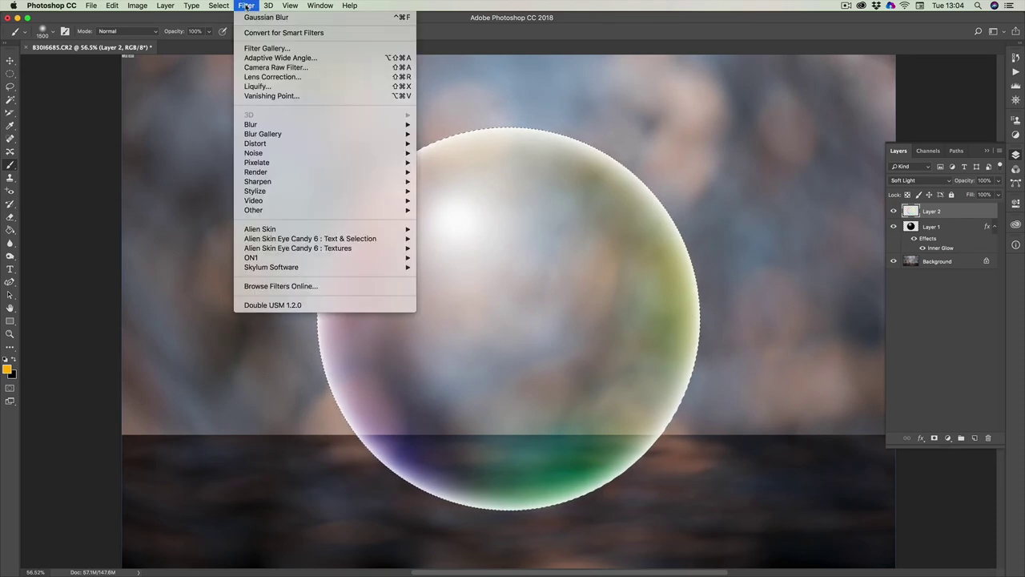
pyautogui.moveTo(262, 126)
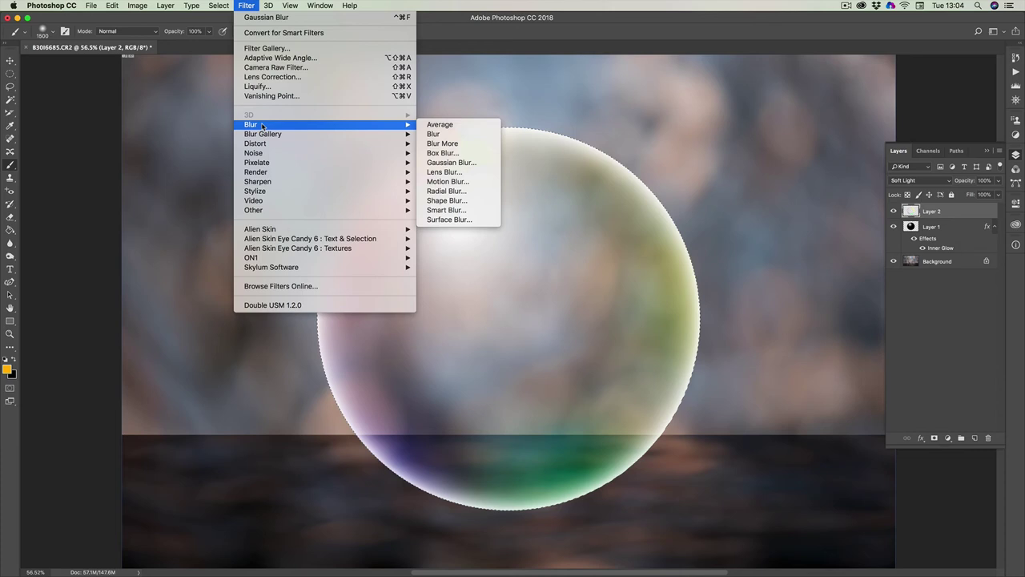
pyautogui.click(451, 162)
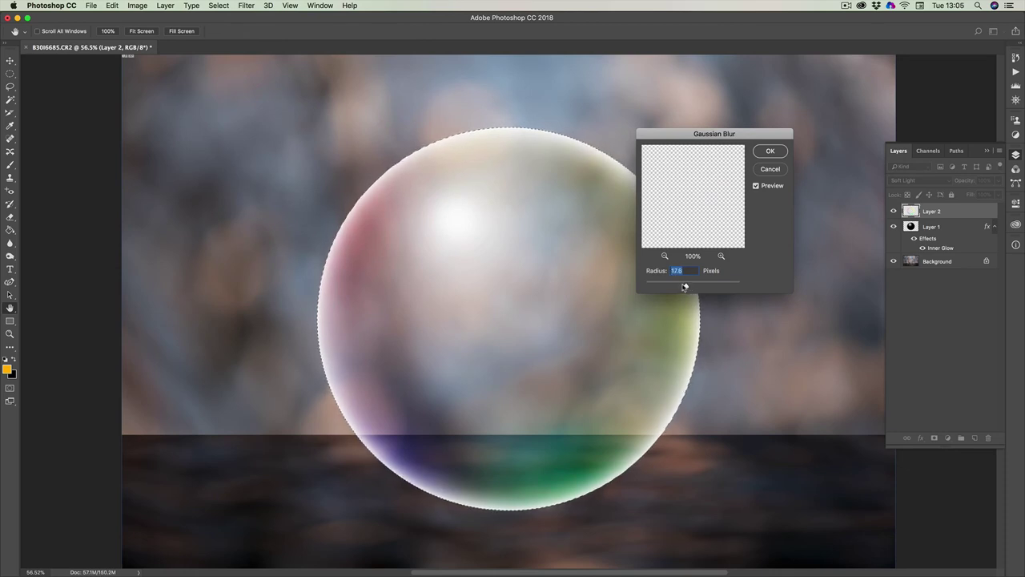
pyautogui.moveTo(685, 286); pyautogui.dragTo(728, 283)
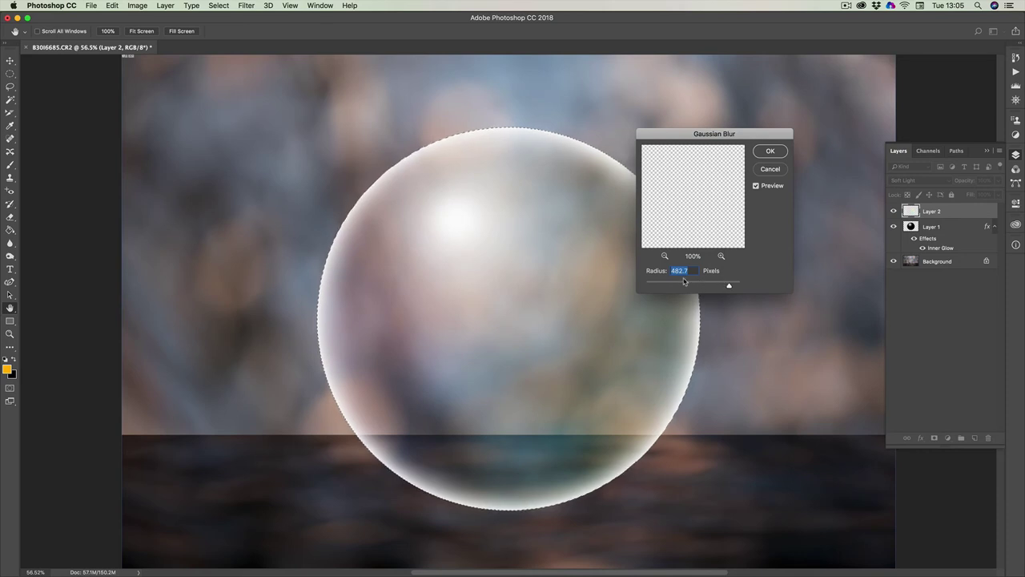
pyautogui.moveTo(727, 288); pyautogui.dragTo(705, 287)
# Apply the Gaussian Blur and nudge Layer 2's opacity down slightly
pyautogui.click(770, 150)
pyautogui.press('b')
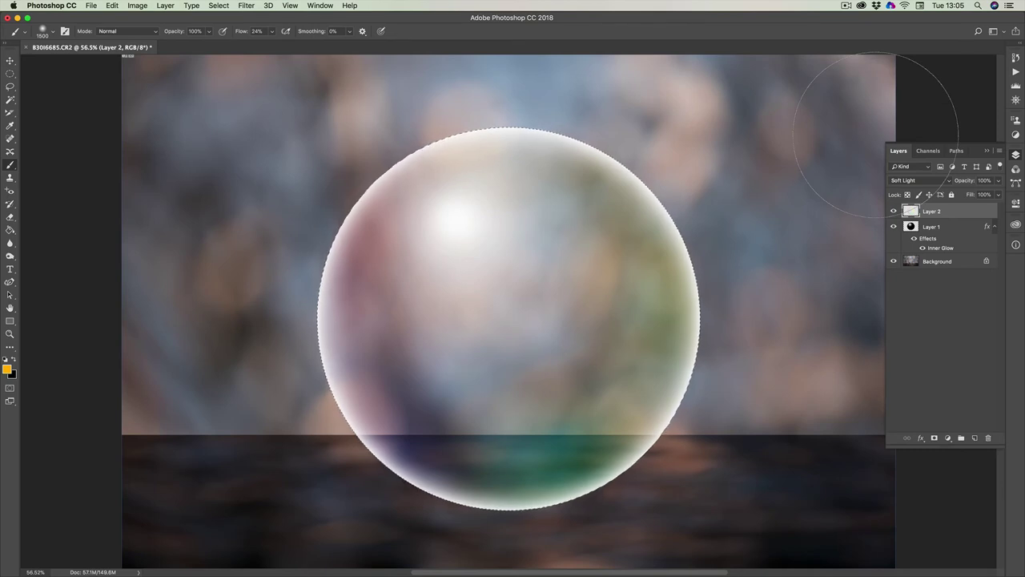
pyautogui.click(998, 181)
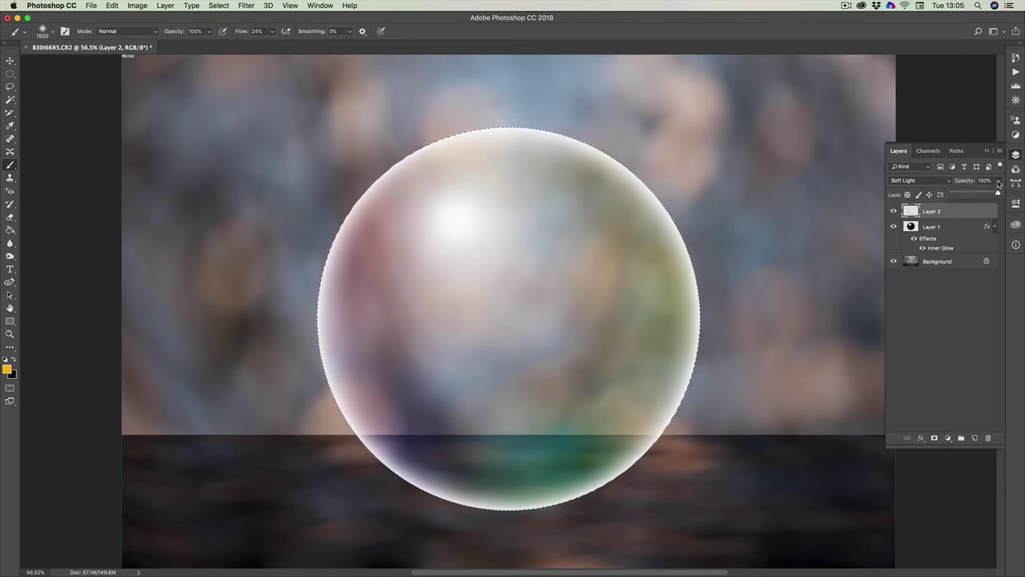
pyautogui.moveTo(999, 195)
pyautogui.mouseDown()
pyautogui.moveTo(957, 195)
pyautogui.moveTo(998, 193)
pyautogui.mouseUp()
pyautogui.click(961, 211)
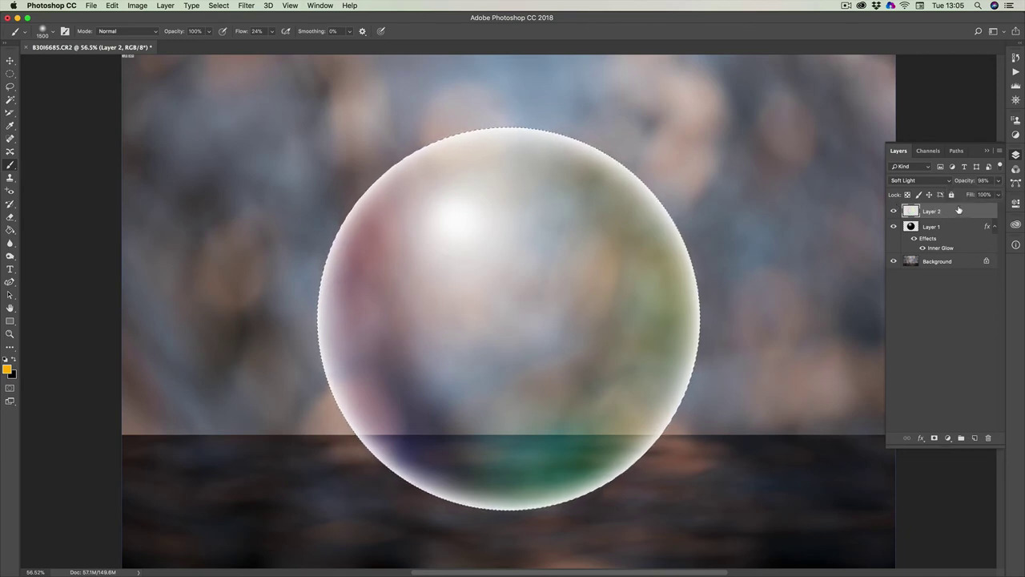
# Change Layer 2 to Screen blending at 60% opacity
pyautogui.click(919, 181)
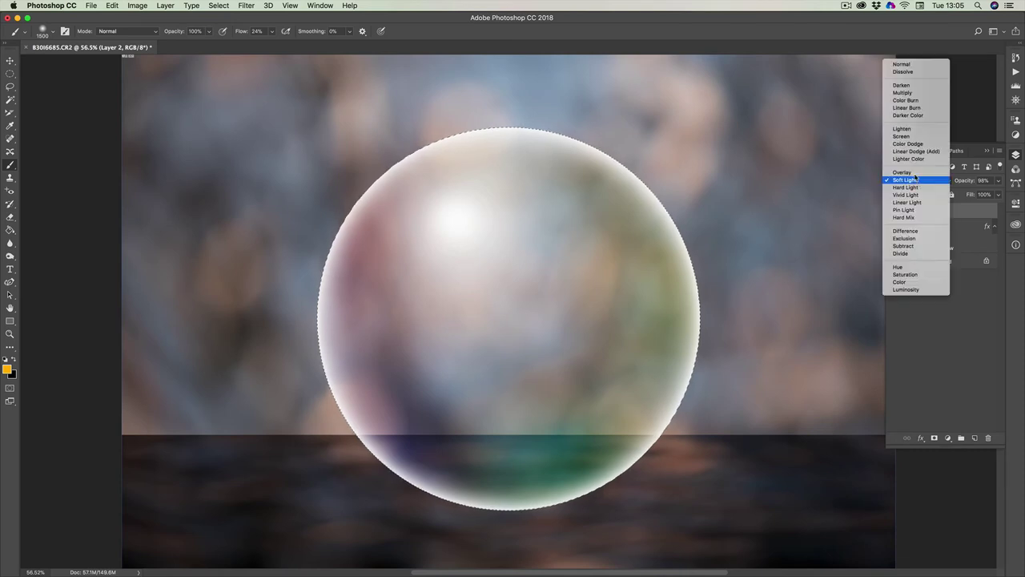
pyautogui.click(902, 151)
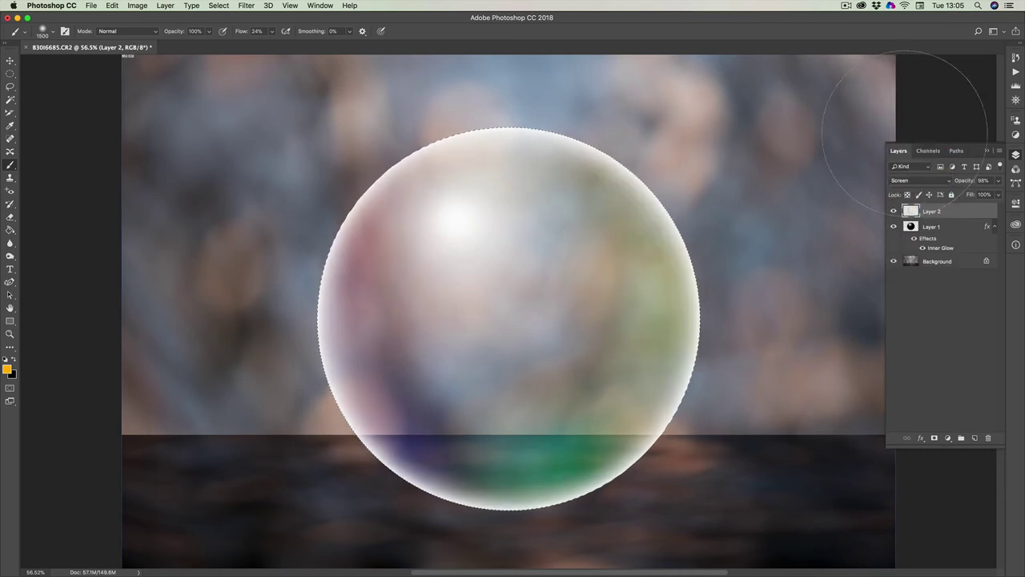
pyautogui.click(998, 194)
pyautogui.moveTo(998, 195)
pyautogui.mouseDown()
pyautogui.moveTo(970, 195)
pyautogui.moveTo(980, 195)
pyautogui.mouseUp()
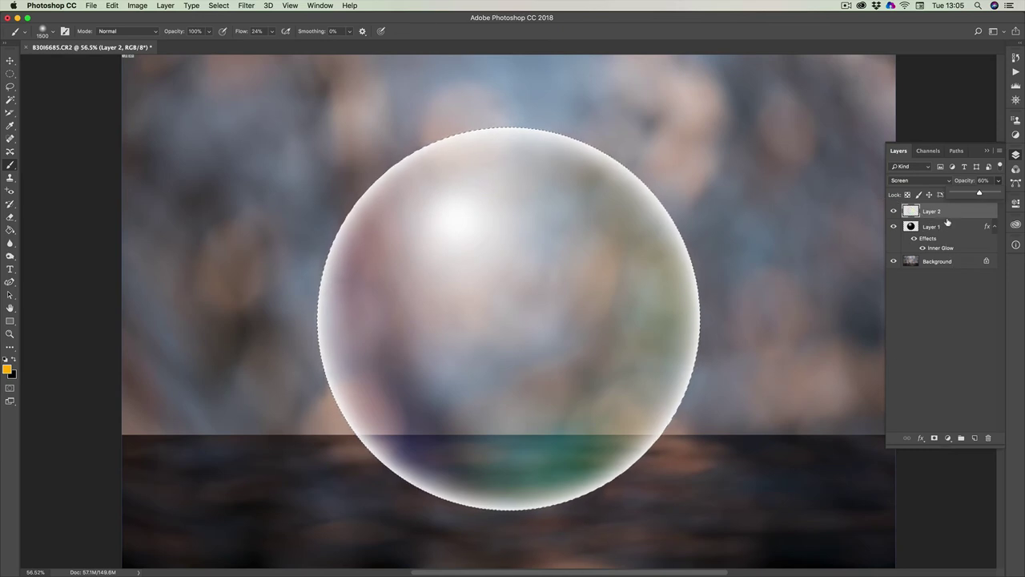
pyautogui.click(955, 214)
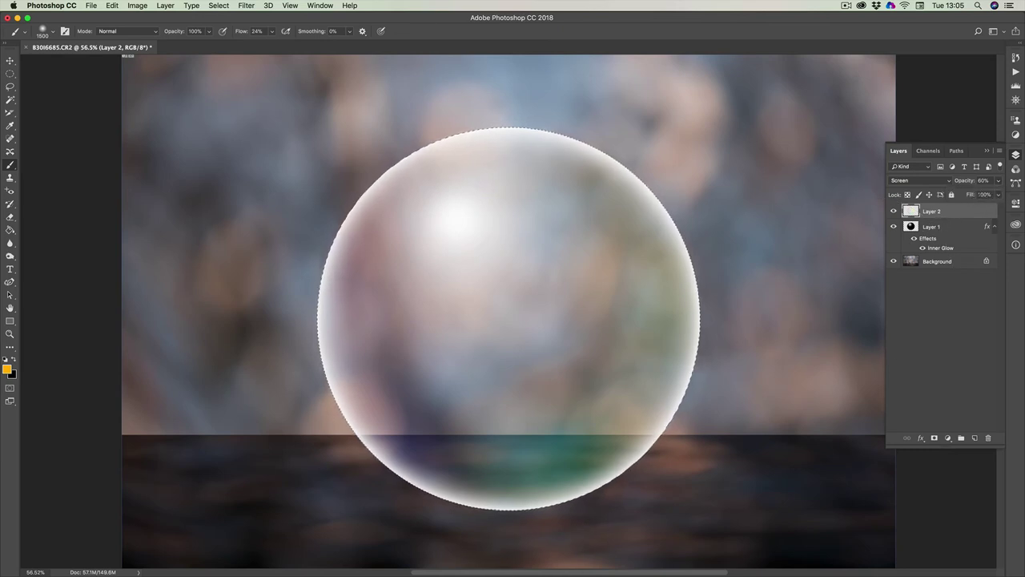
# Lower Layer 2's opacity further to 37%
pyautogui.click(999, 181)
pyautogui.moveTo(978, 194)
pyautogui.mouseDown()
pyautogui.moveTo(960, 194)
pyautogui.moveTo(1017, 195)
pyautogui.moveTo(968, 195)
pyautogui.moveTo(998, 196)
pyautogui.moveTo(972, 195)
pyautogui.moveTo(998, 194)
pyautogui.moveTo(982, 195)
pyautogui.moveTo(999, 194)
pyautogui.moveTo(998, 184)
pyautogui.moveTo(966, 195)
pyautogui.mouseUp()
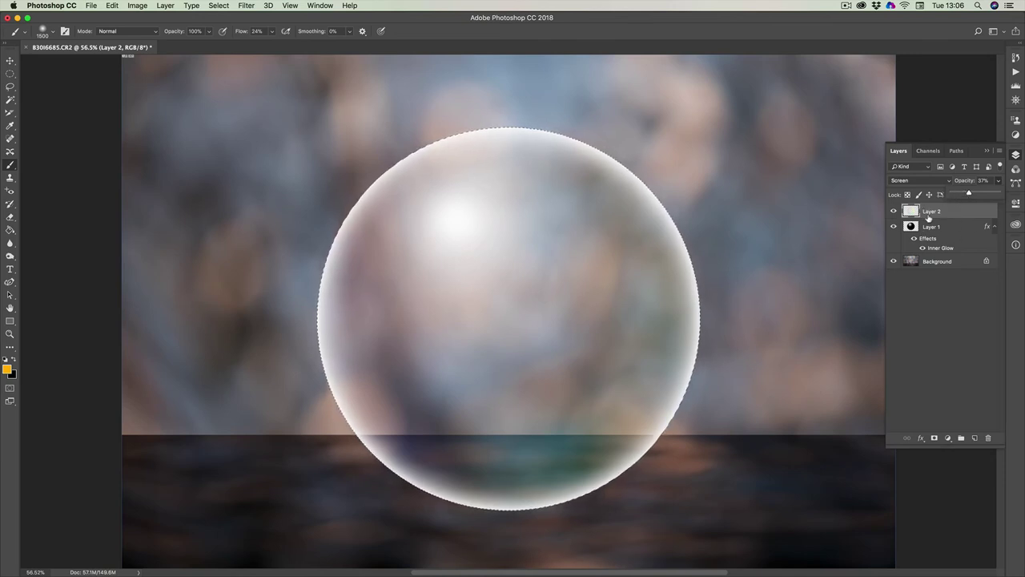
pyautogui.click(949, 215)
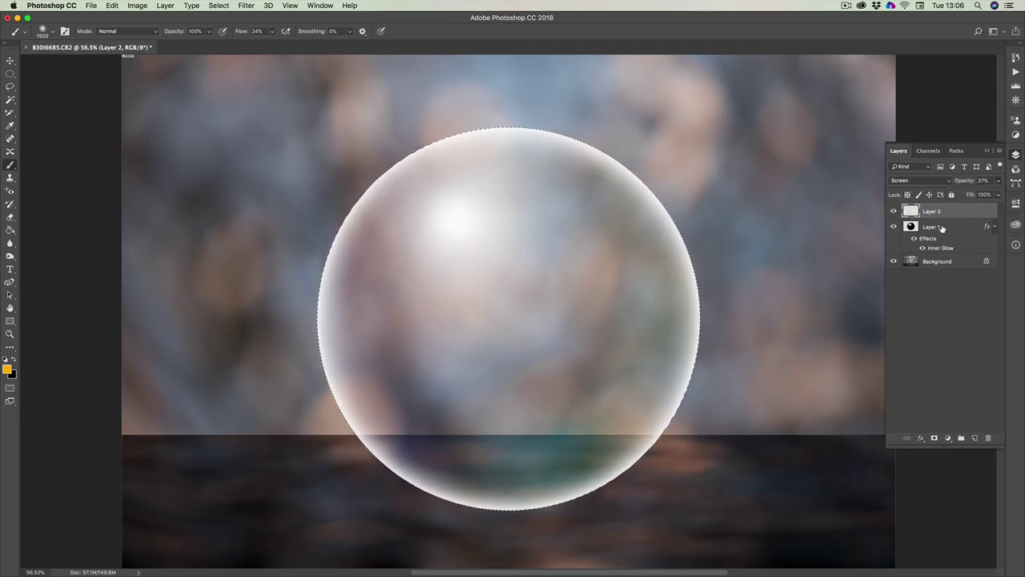
# Select Layer 1 and Layer 2 together
pyautogui.click(941, 228)
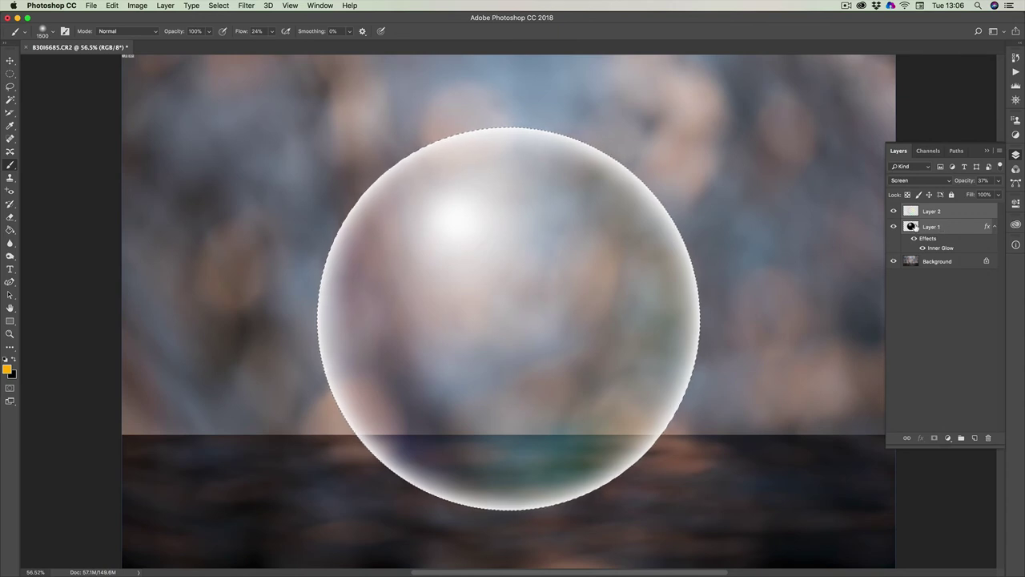
pyautogui.click(953, 217)
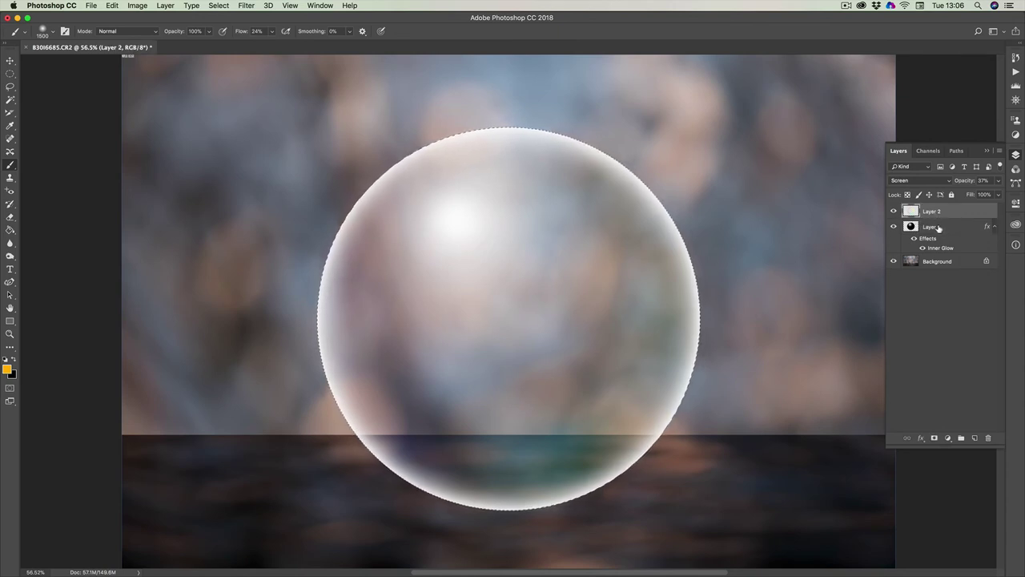
pyautogui.keyDown('shift'); pyautogui.click(939, 228); pyautogui.keyUp('shift')
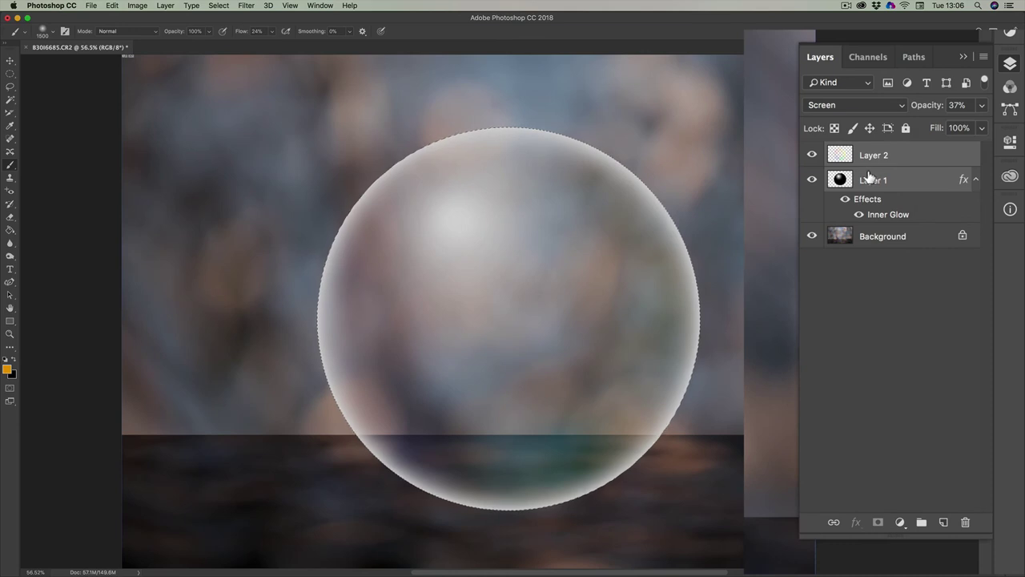
# Put both sphere layers in a new group renamed 'Dome', then select Background
pyautogui.click(922, 522)
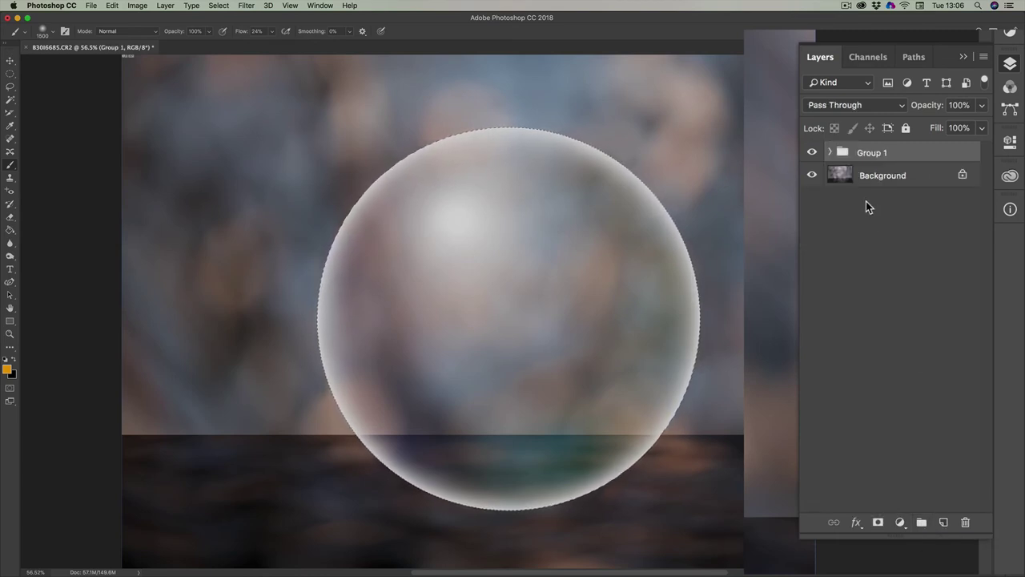
pyautogui.doubleClick(867, 153)
pyautogui.write('Dome')
pyautogui.click(941, 155)
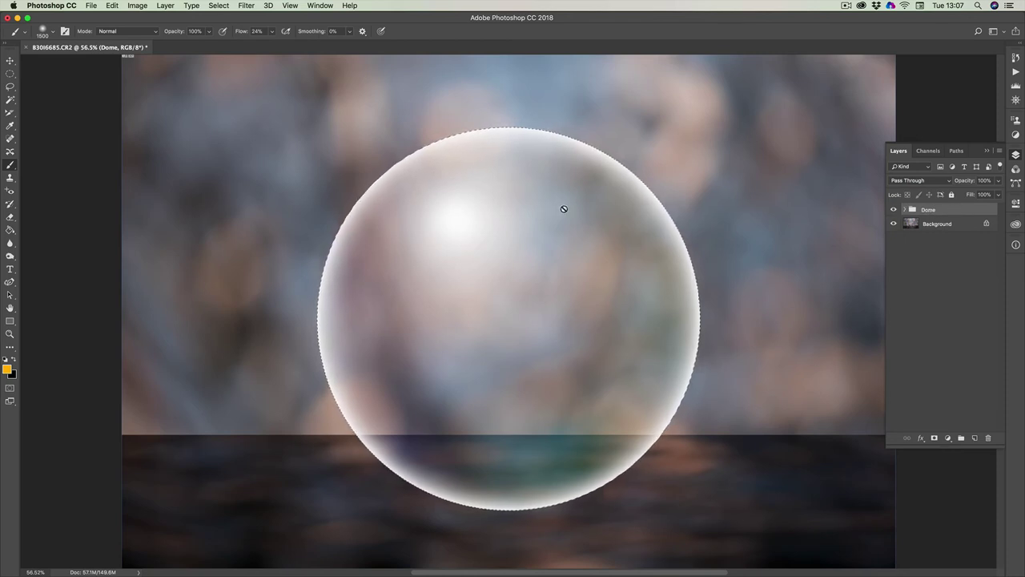
pyautogui.click(930, 226)
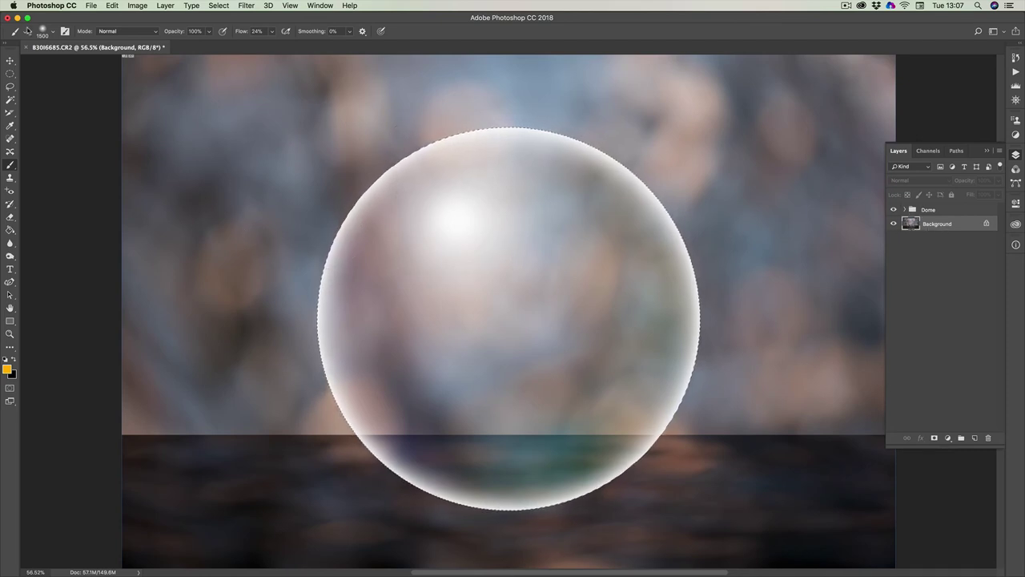
# Open fairy 1.png from the file browser as a second document
pyautogui.click(90, 6)
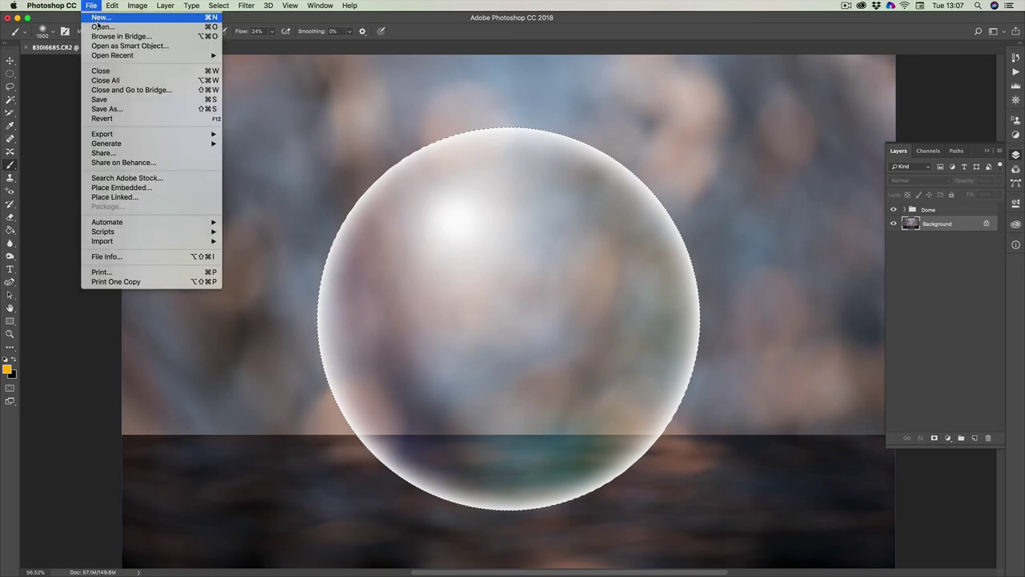
pyautogui.click(102, 27)
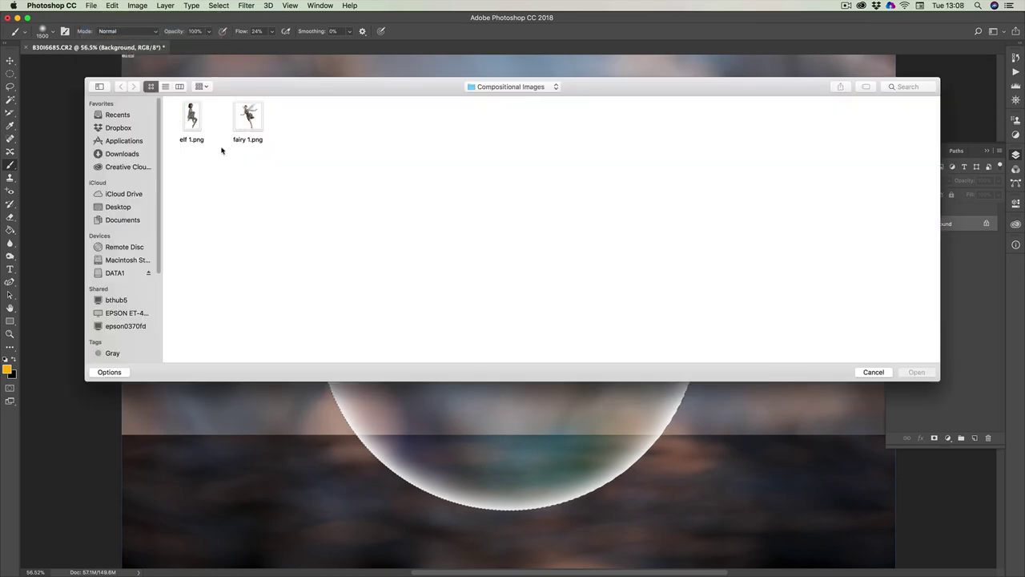
pyautogui.doubleClick(251, 118)
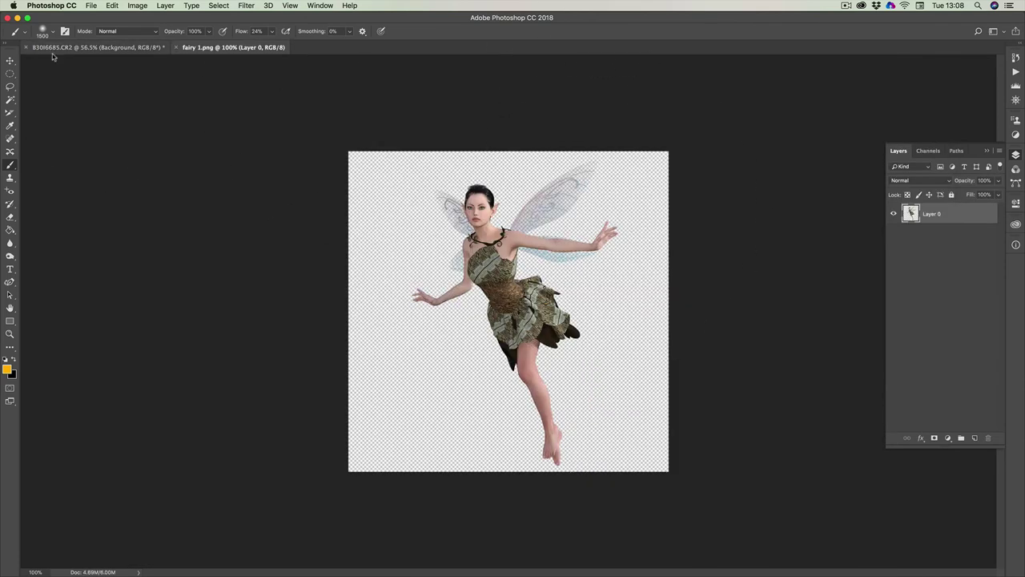
# With the Move tool, drag the fairy onto the 8301I6685.CR2 bubble document tab
pyautogui.click(10, 60)
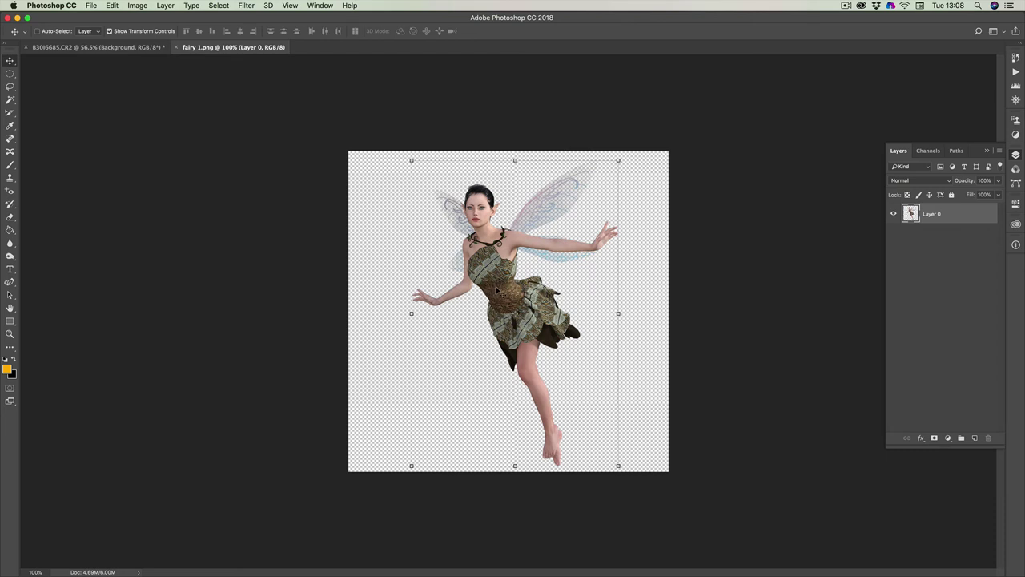
pyautogui.moveTo(495, 289); pyautogui.dragTo(337, 104)
pyautogui.moveTo(217, 51); pyautogui.dragTo(130, 50)
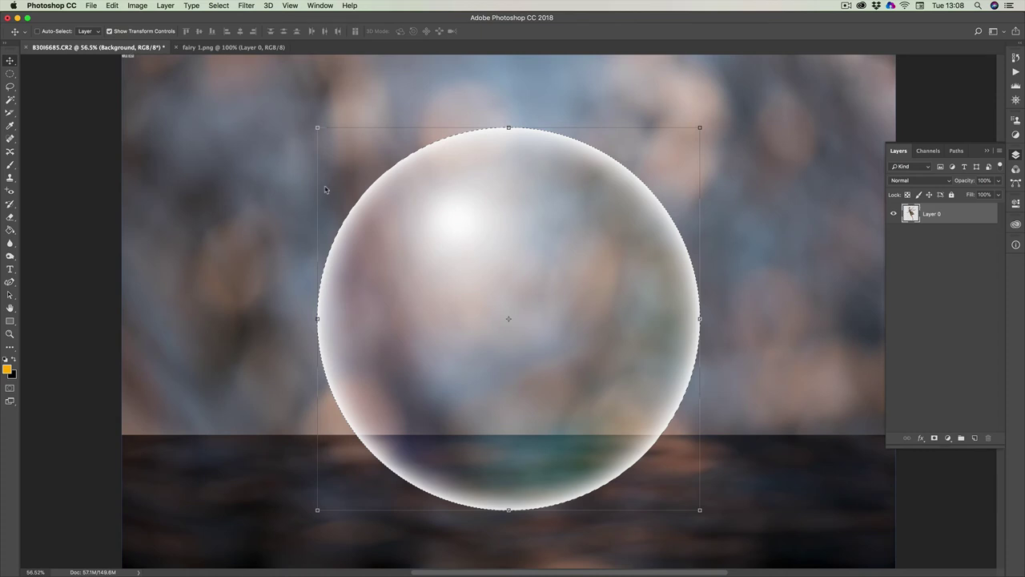
# Paste the fairy into the bubble document, accept the profile conversion and deselect the bubble's selection
pyautogui.press('super+v')
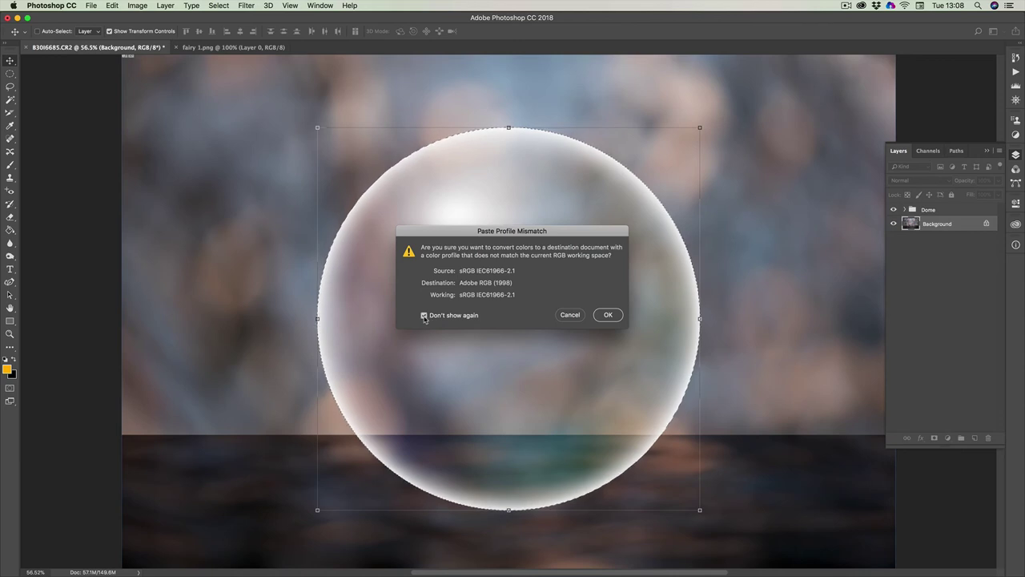
pyautogui.click(609, 315)
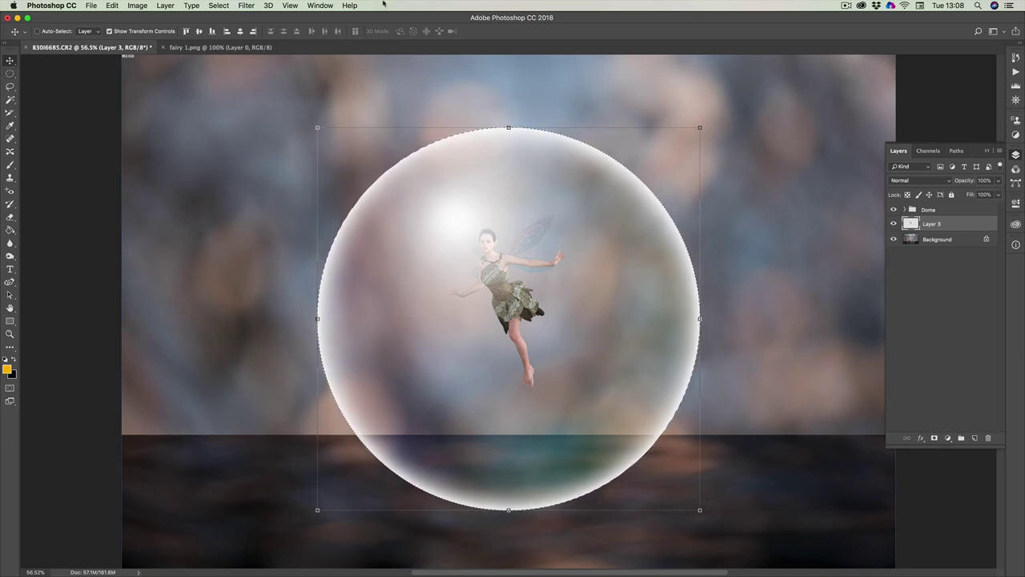
pyautogui.click(218, 5)
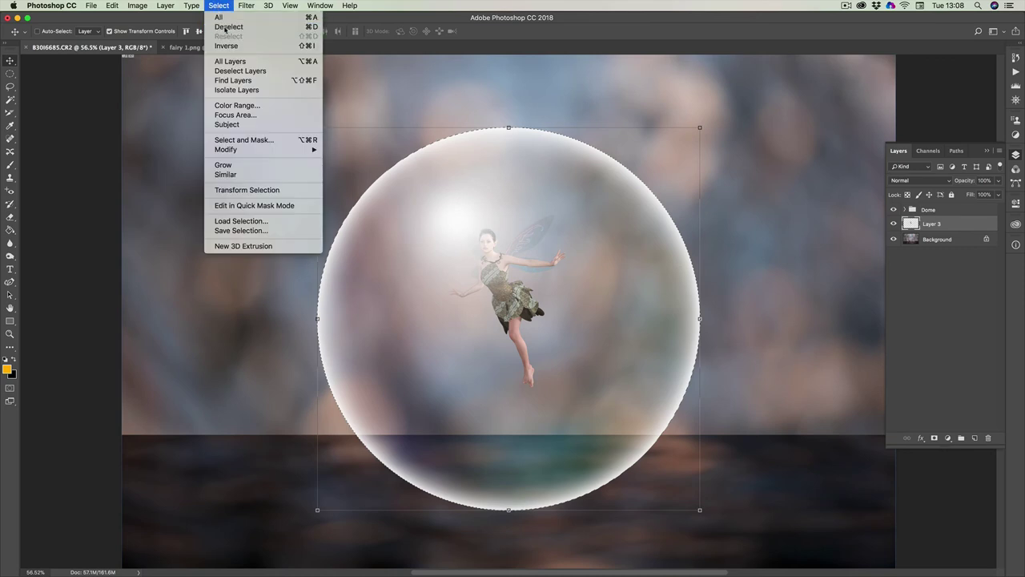
pyautogui.click(226, 26)
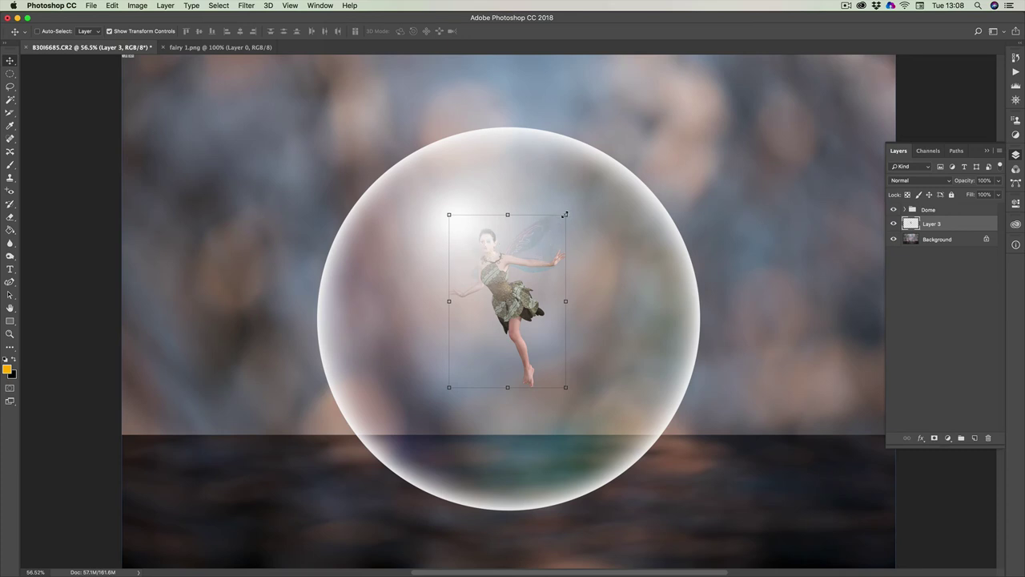
# Scale the fairy to about 179% inside the bubble with her feet near its bottom
pyautogui.moveTo(565, 215); pyautogui.dragTo(609, 178)
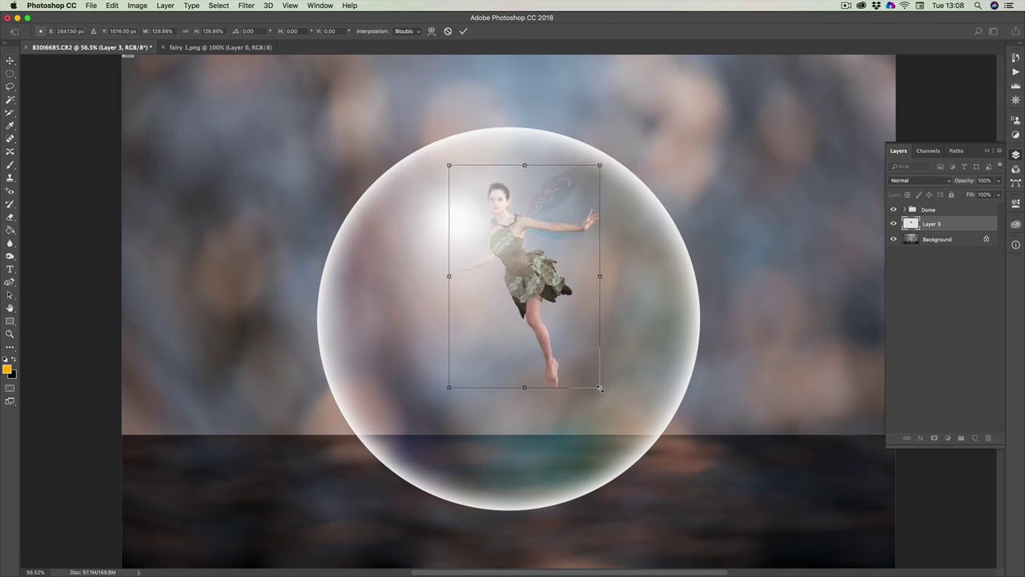
pyautogui.moveTo(601, 389); pyautogui.dragTo(661, 476)
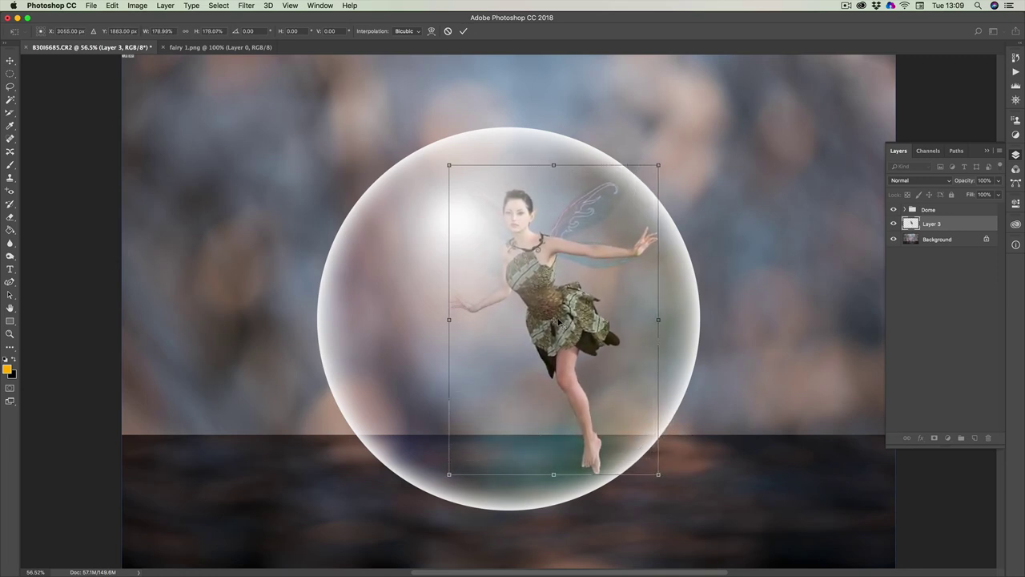
pyautogui.moveTo(531, 280)
pyautogui.mouseDown()
pyautogui.moveTo(503, 280)
pyautogui.moveTo(517, 282)
pyautogui.mouseUp()
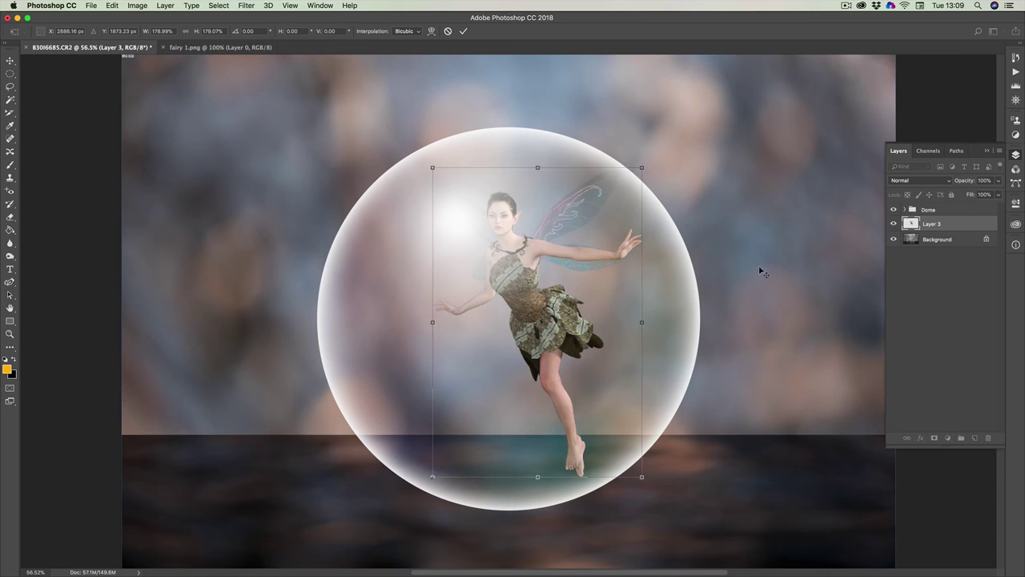
pyautogui.press('Return')
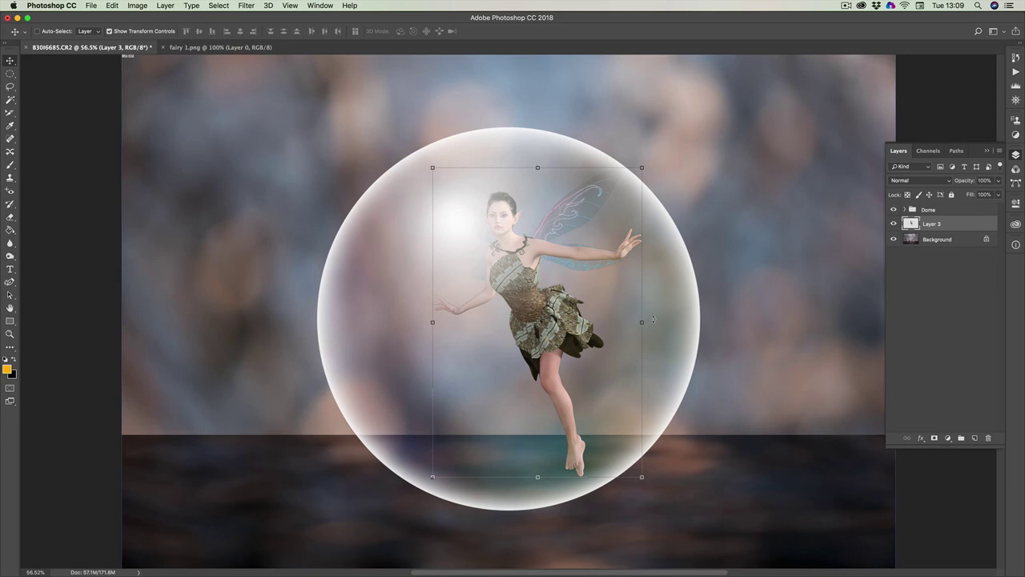
pyautogui.click(953, 330)
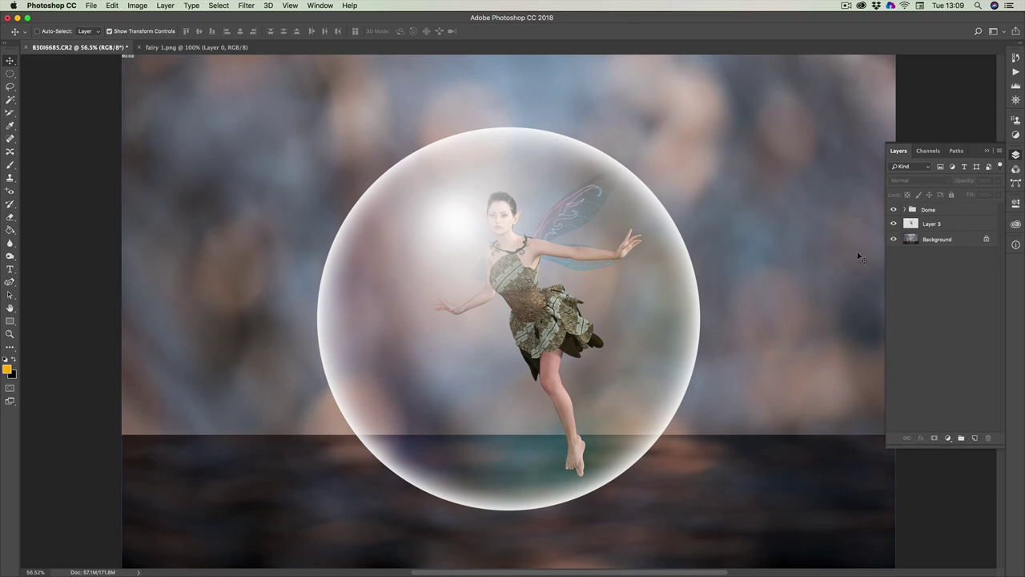
# Duplicate the Dome group as Dome copy
pyautogui.click(932, 210)
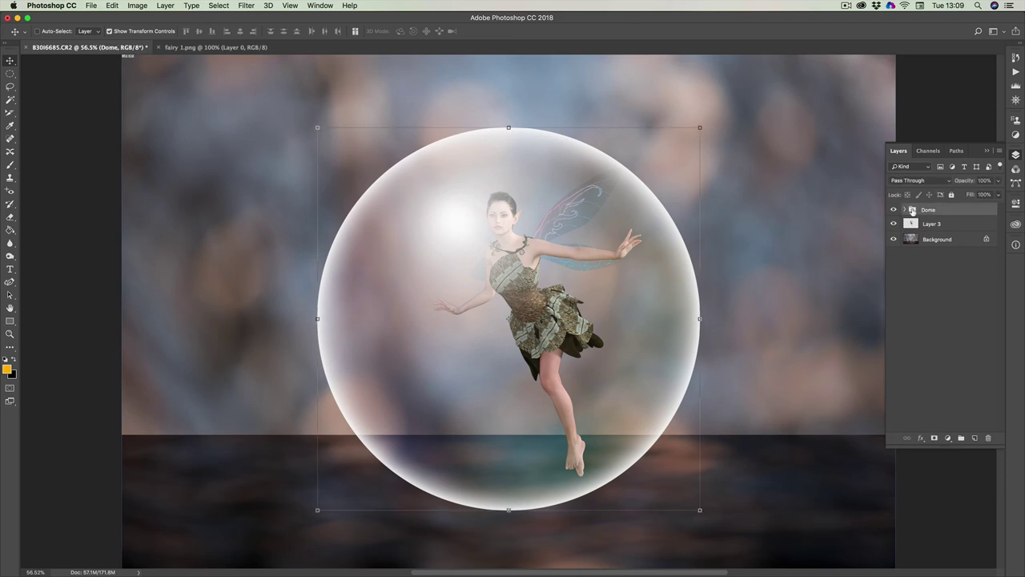
pyautogui.rightClick(952, 209)
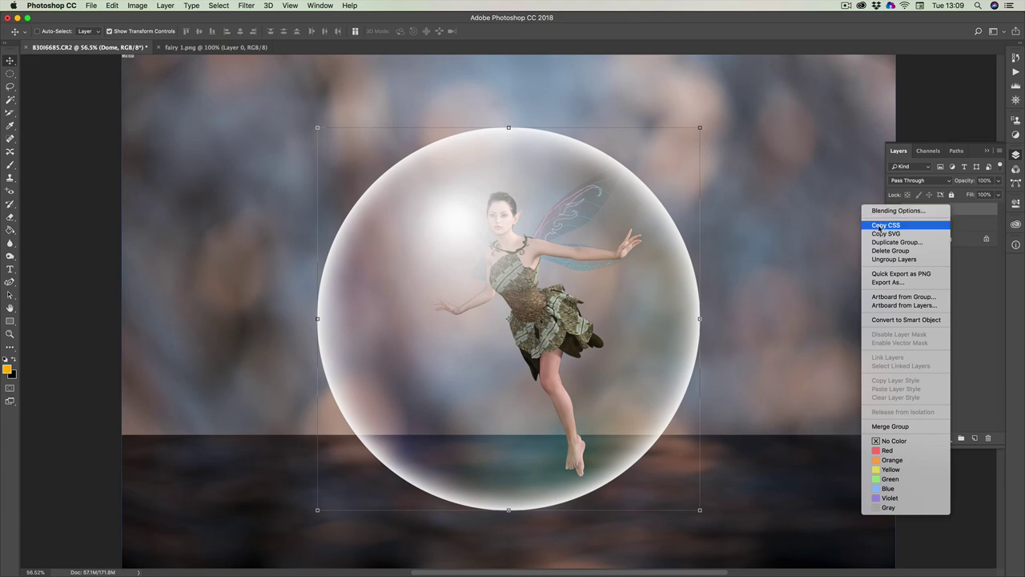
pyautogui.click(879, 228)
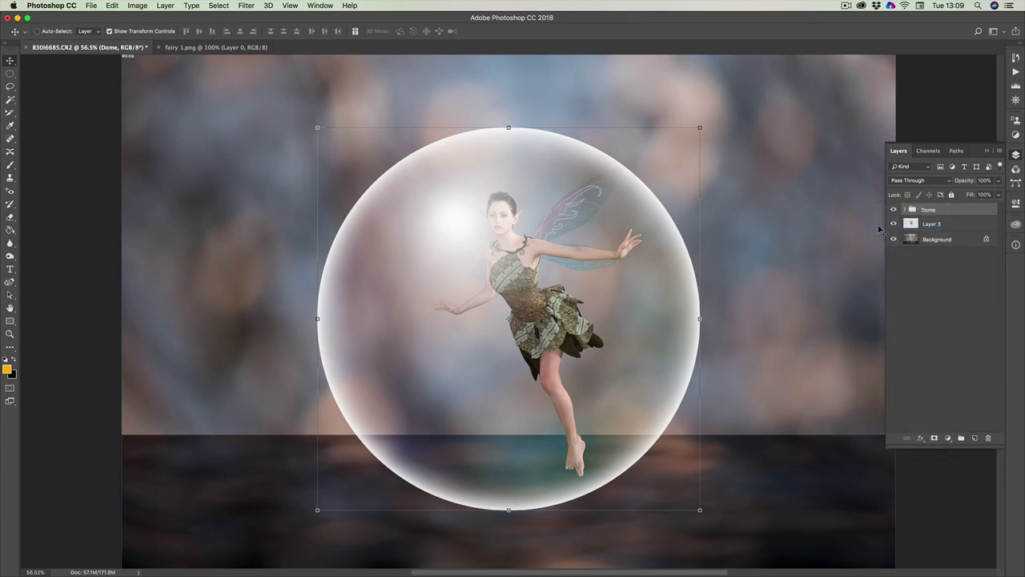
pyautogui.rightClick(950, 211)
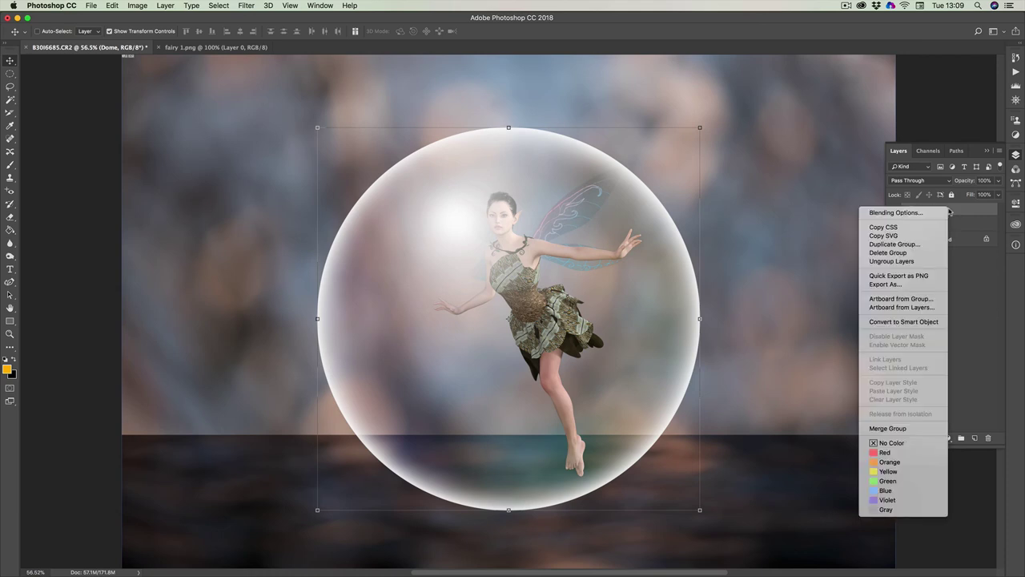
pyautogui.click(893, 243)
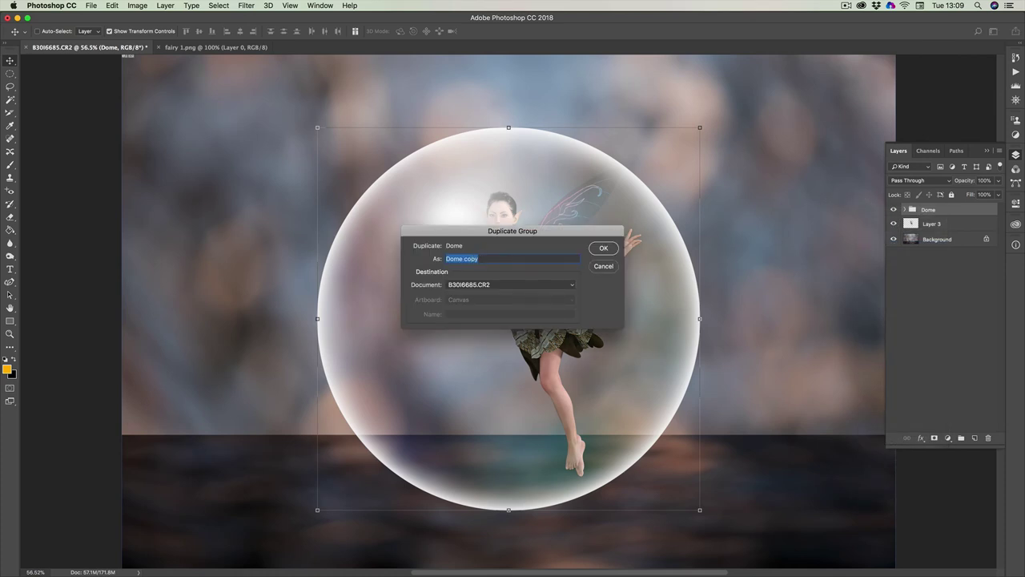
pyautogui.click(603, 248)
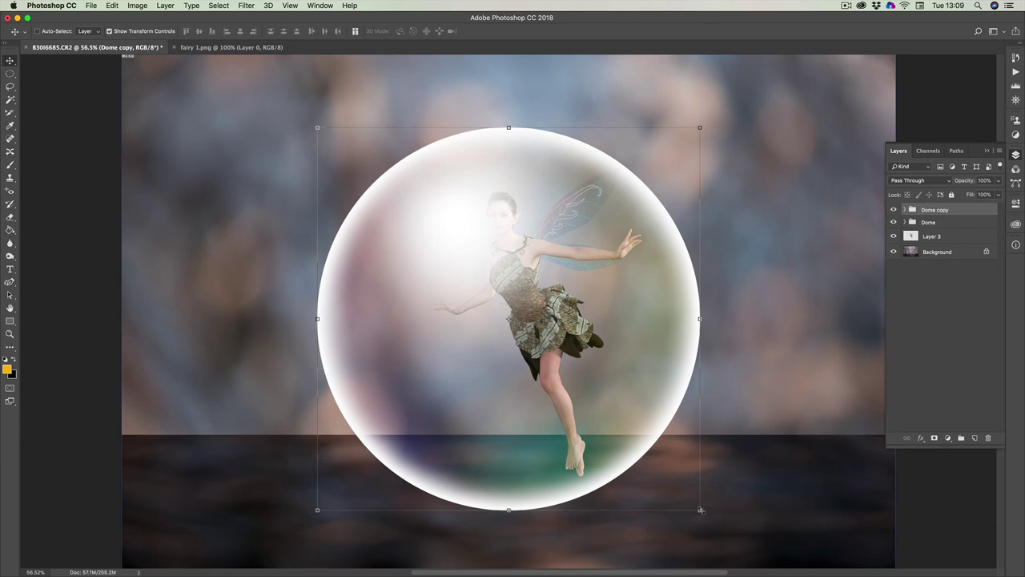
# Scale Dome copy to about 54% and place it overlapping the large bubble's lower-left edge
pyautogui.moveTo(701, 509); pyautogui.dragTo(422, 316)
pyautogui.moveTo(419, 233); pyautogui.dragTo(356, 360)
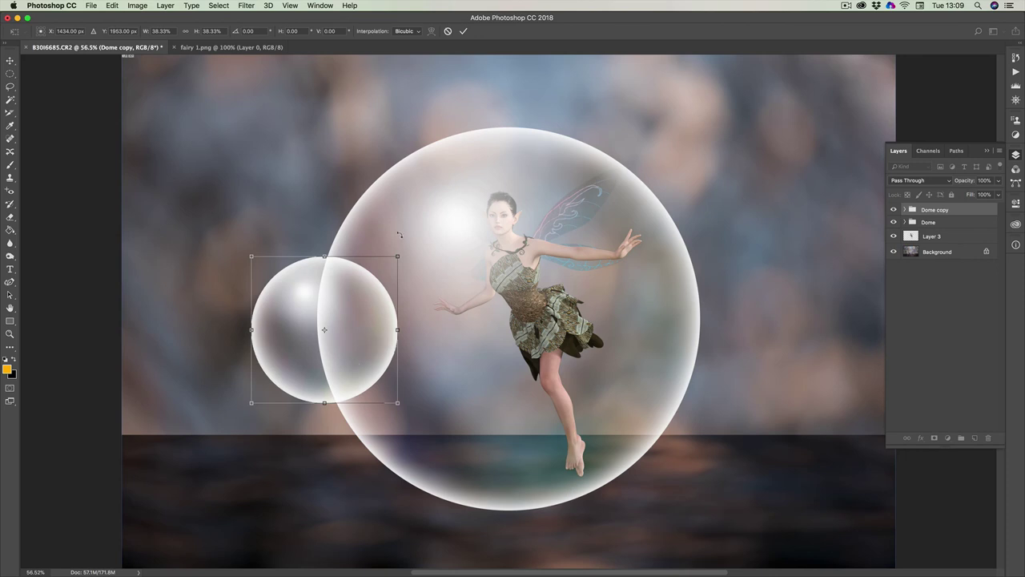
pyautogui.moveTo(398, 253); pyautogui.dragTo(457, 195)
pyautogui.moveTo(396, 276); pyautogui.dragTo(369, 388)
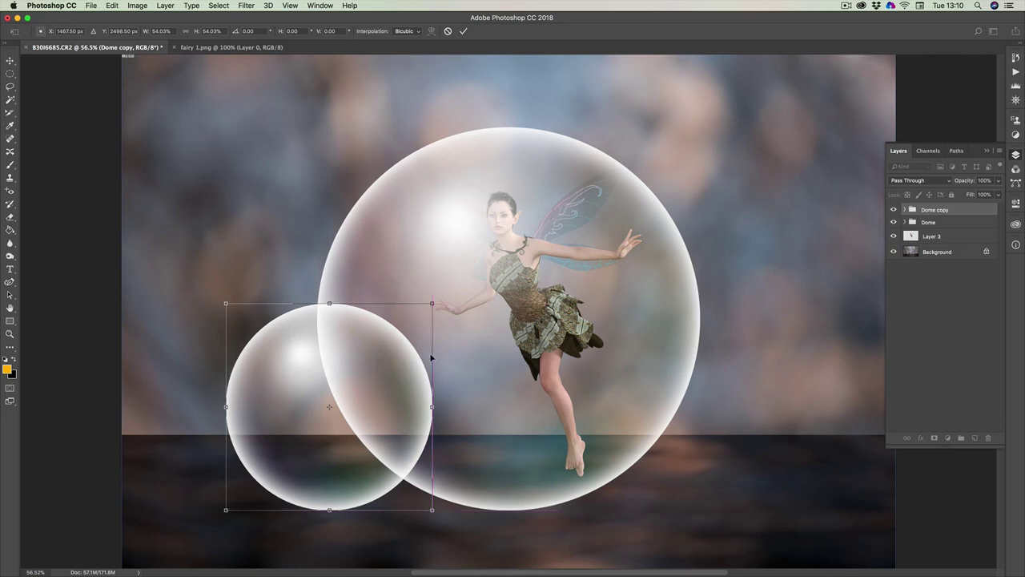
pyautogui.moveTo(370, 381); pyautogui.dragTo(372, 394)
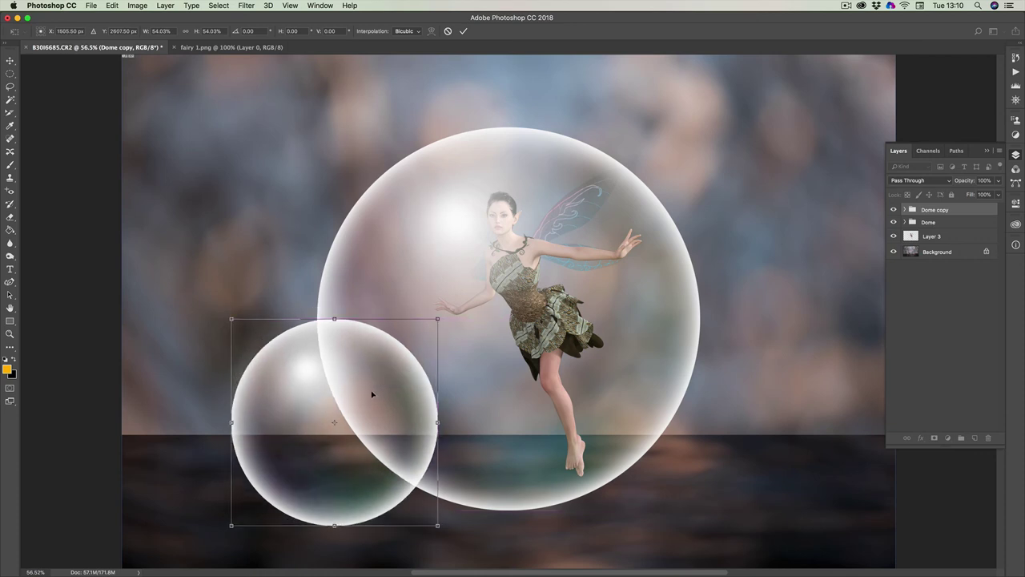
pyautogui.press('Return')
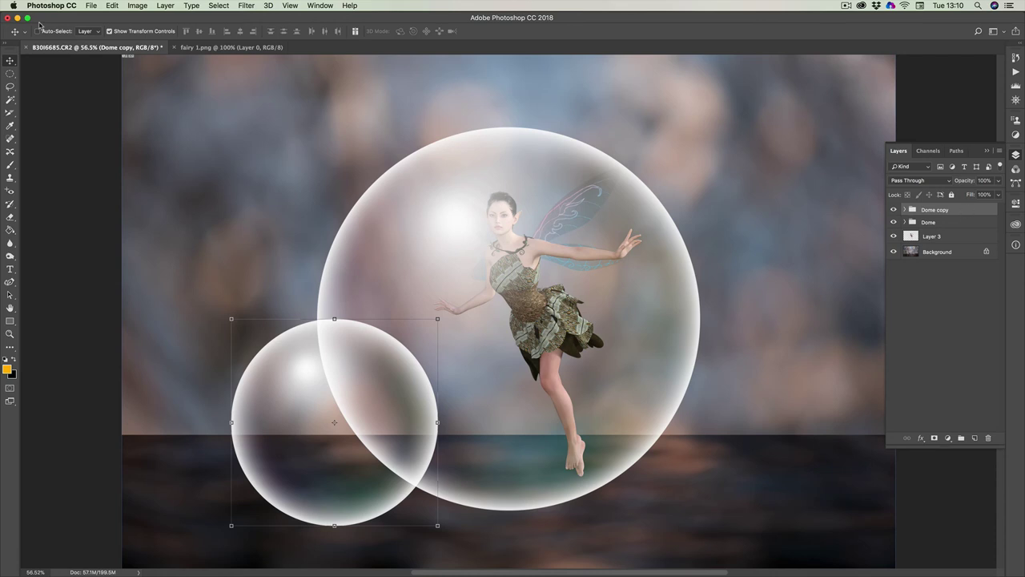
# Open elf 1.png
pyautogui.click(91, 5)
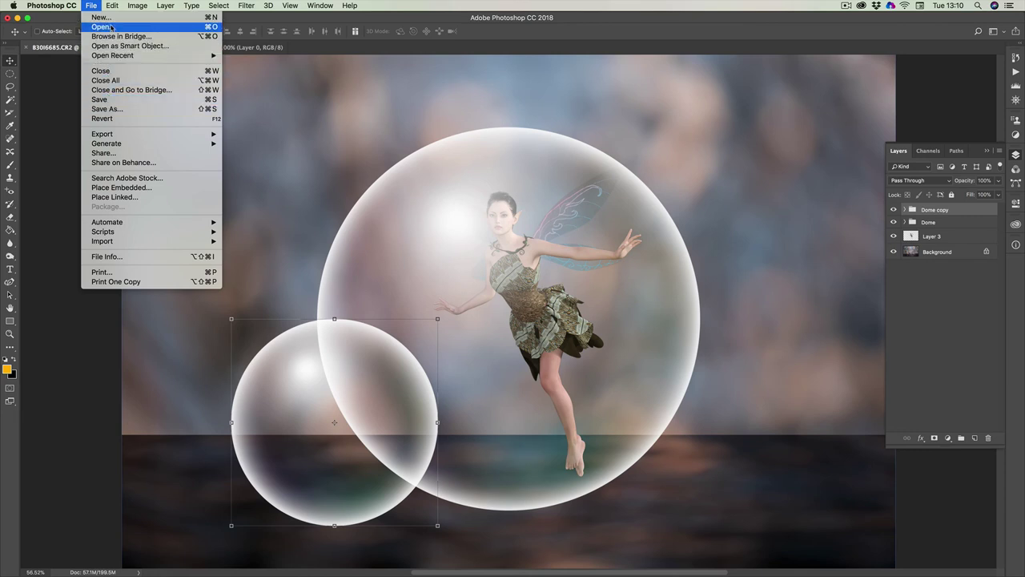
pyautogui.click(112, 28)
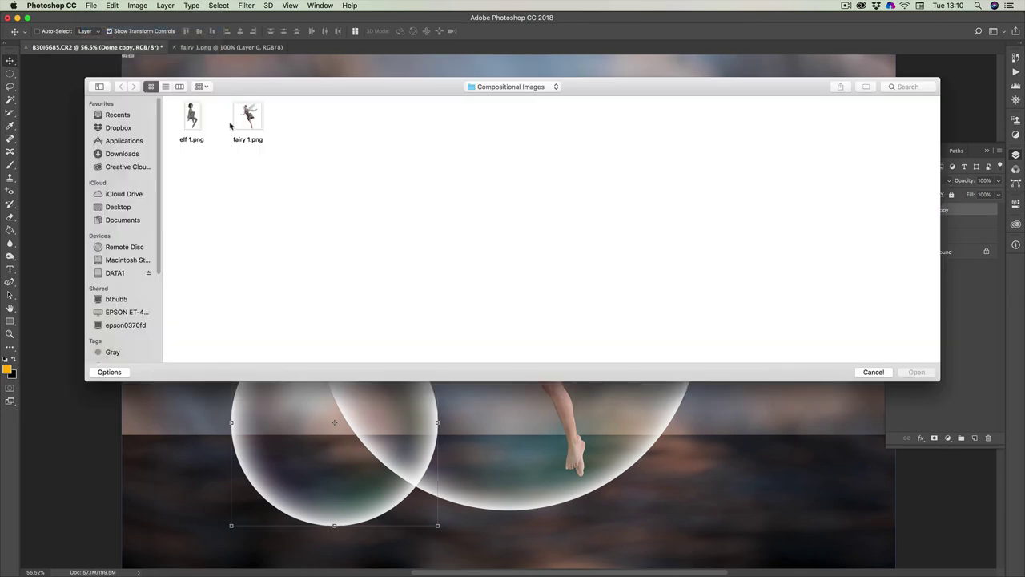
pyautogui.click(192, 117)
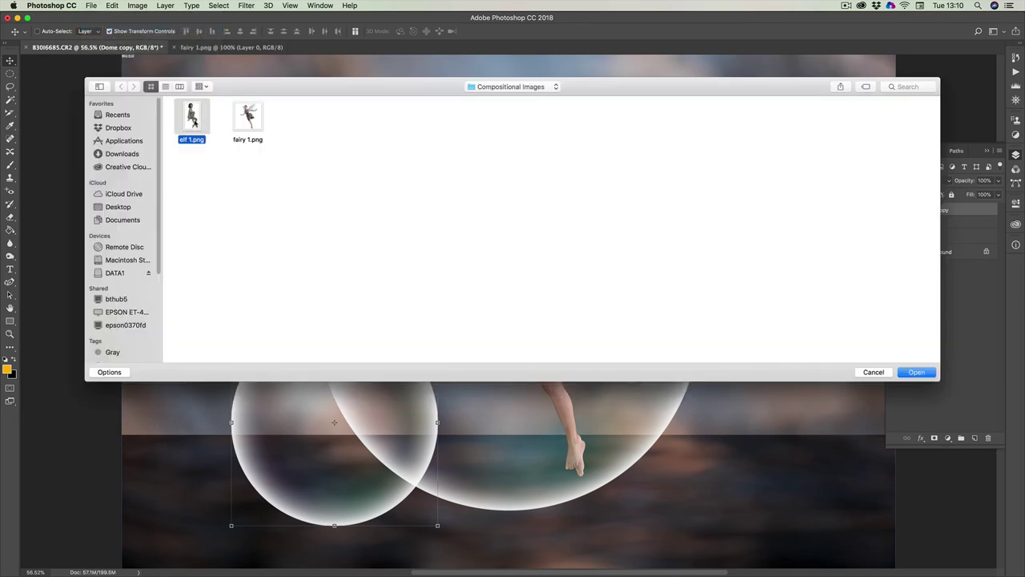
pyautogui.click(917, 372)
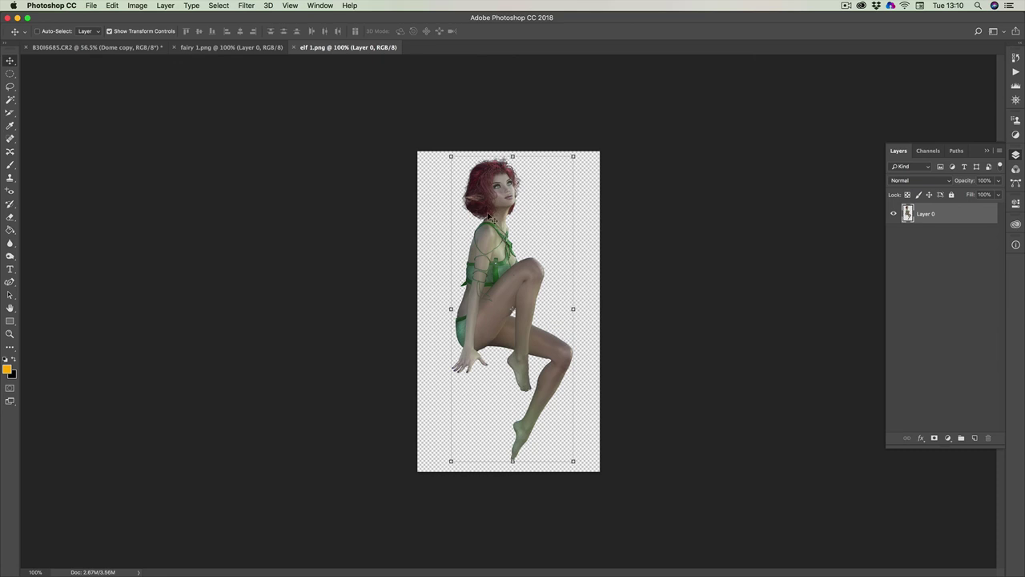
# Bring the elf into the bubble composition, enlarge it and perch it atop the small bubble
pyautogui.moveTo(494, 219); pyautogui.dragTo(127, 49)
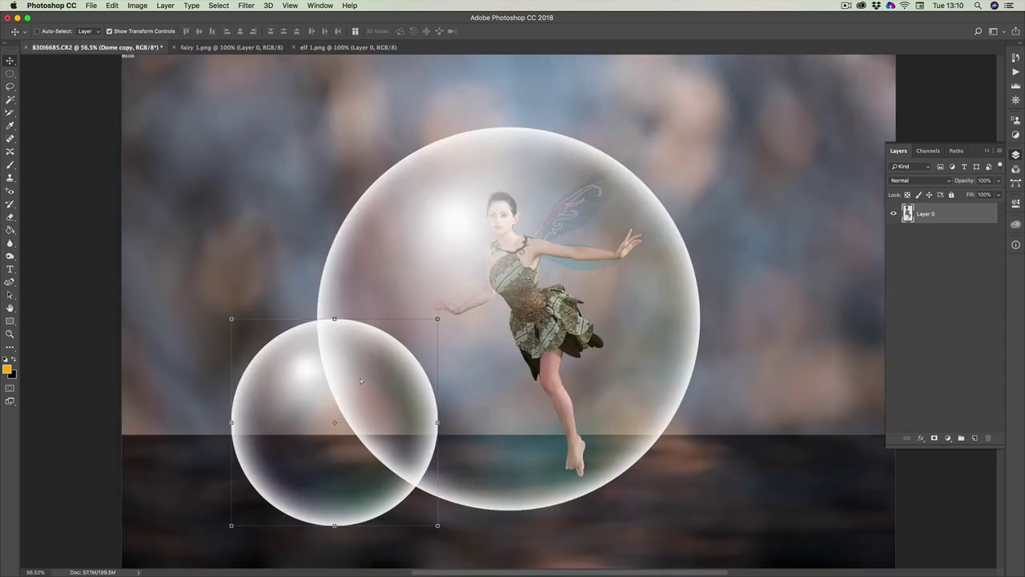
pyautogui.moveTo(340, 399); pyautogui.dragTo(334, 255)
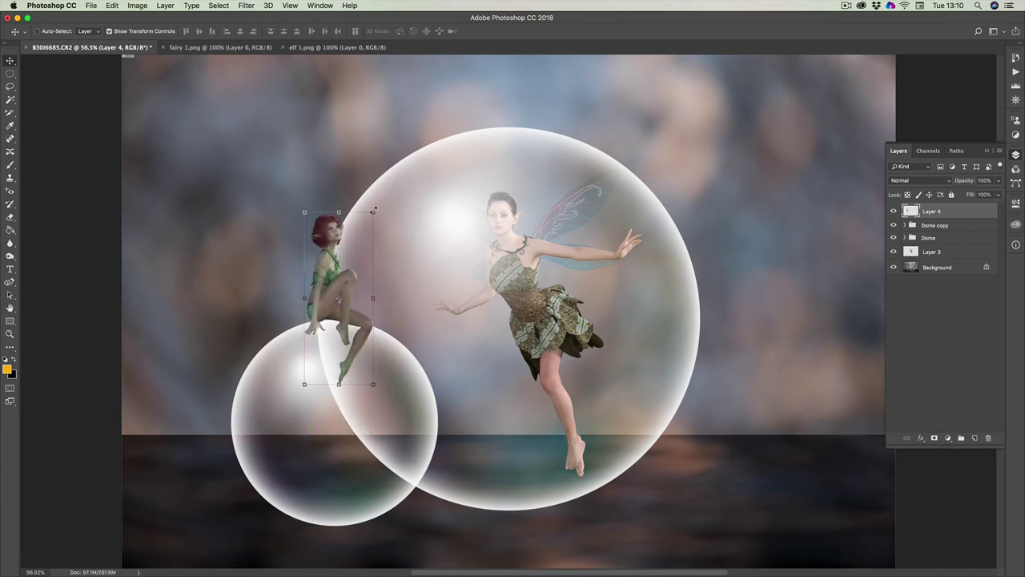
pyautogui.moveTo(373, 211); pyautogui.dragTo(485, 137)
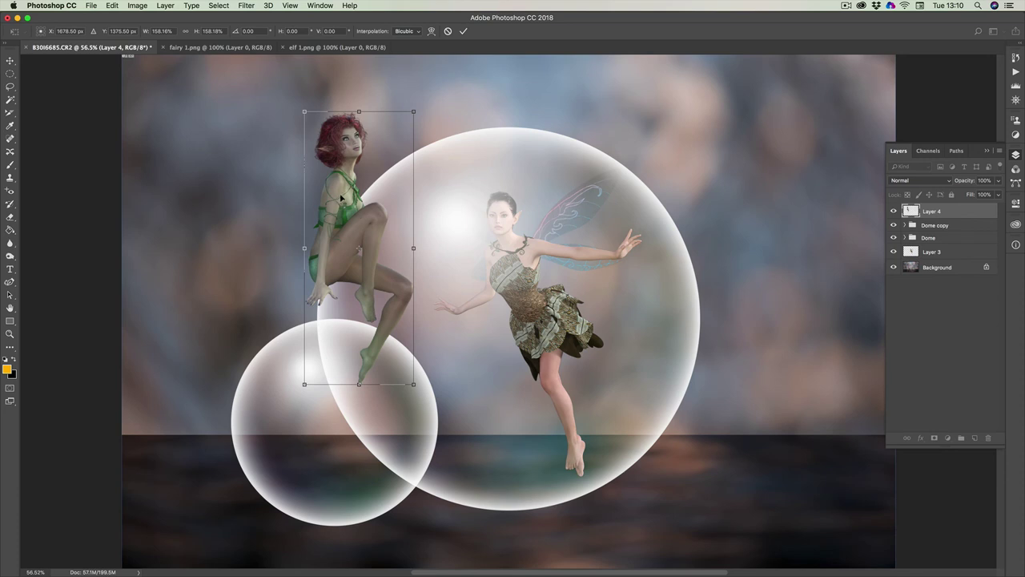
pyautogui.moveTo(341, 197); pyautogui.dragTo(337, 234)
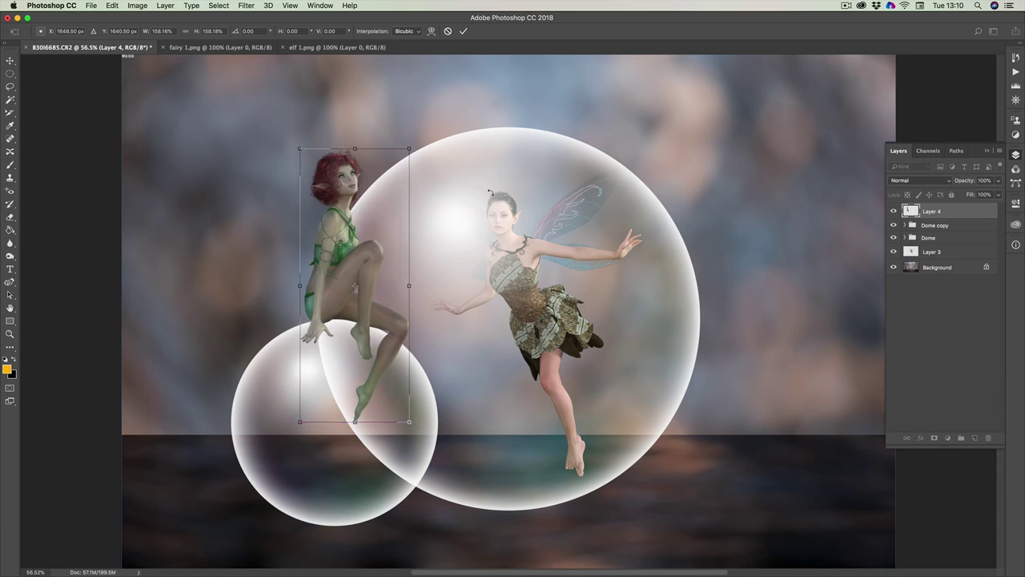
pyautogui.click(463, 31)
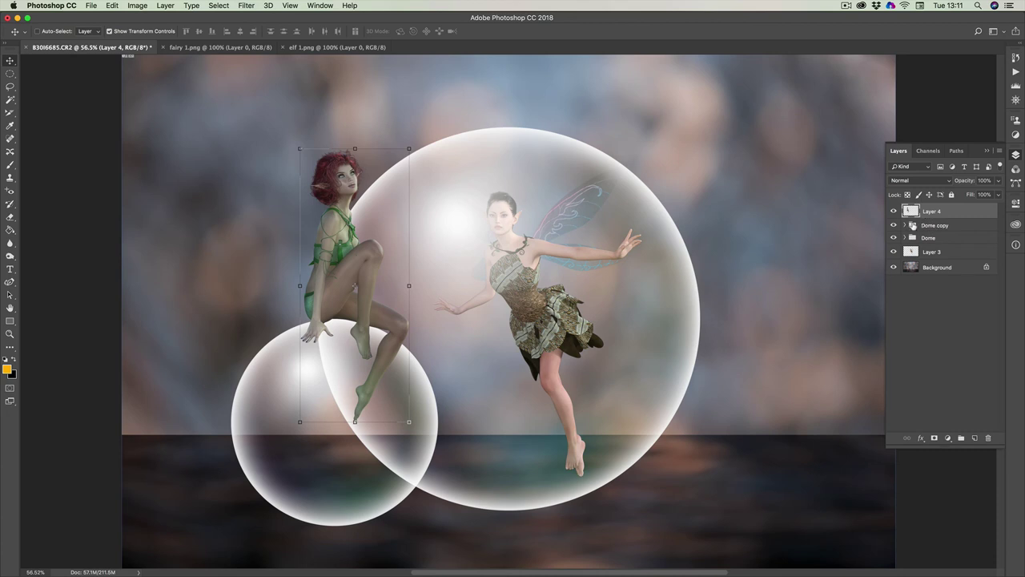
# Expand the Dome copy group, toggle Layer 2's visibility off and on, and select Layer 1
pyautogui.click(912, 226)
pyautogui.click(904, 225)
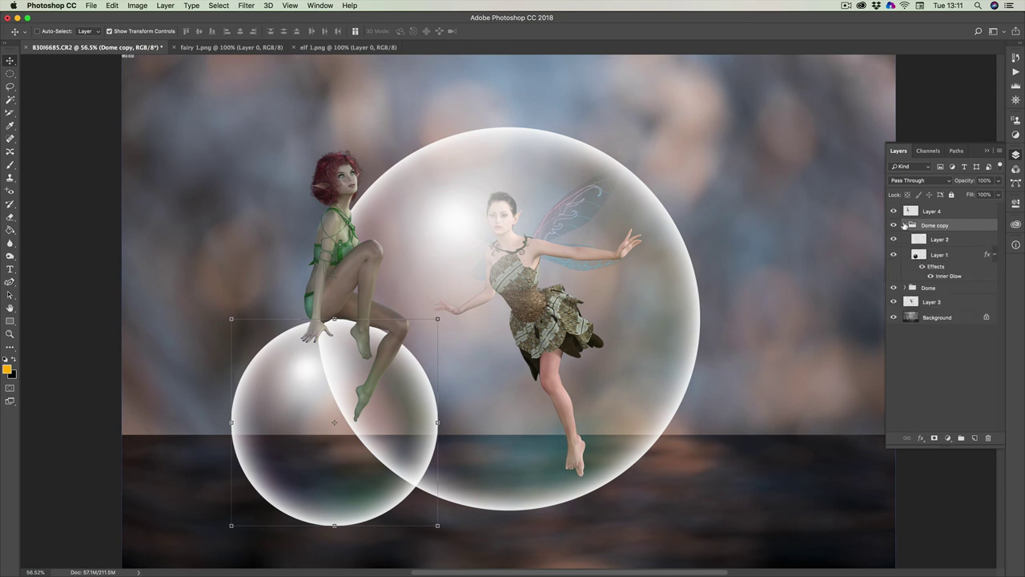
pyautogui.click(894, 240)
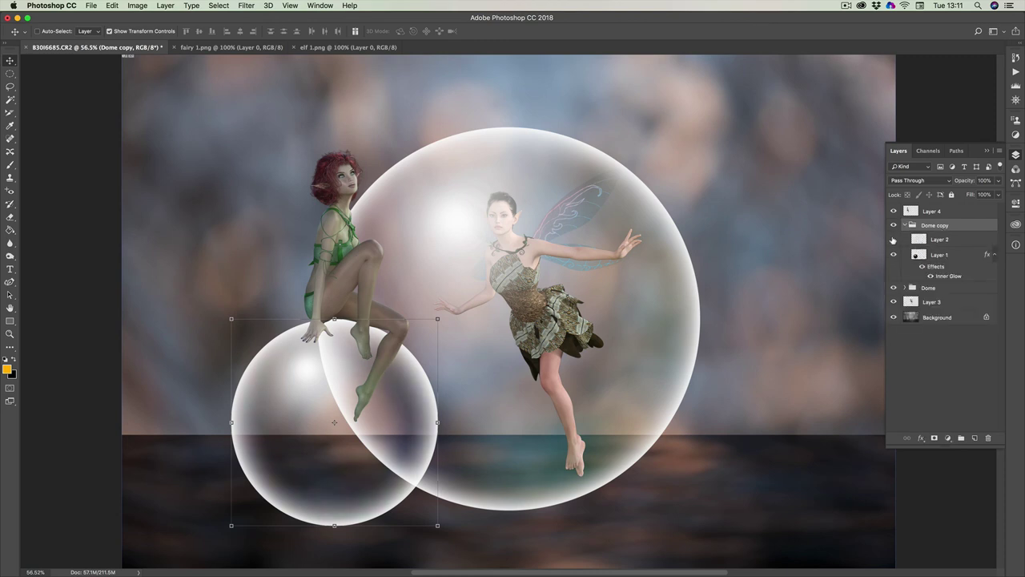
pyautogui.click(893, 240)
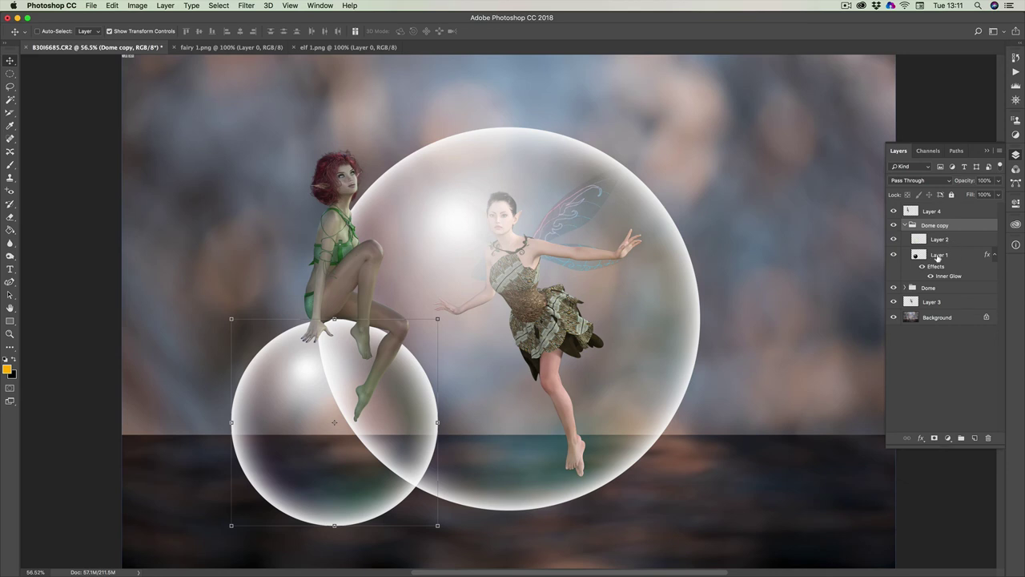
pyautogui.click(938, 257)
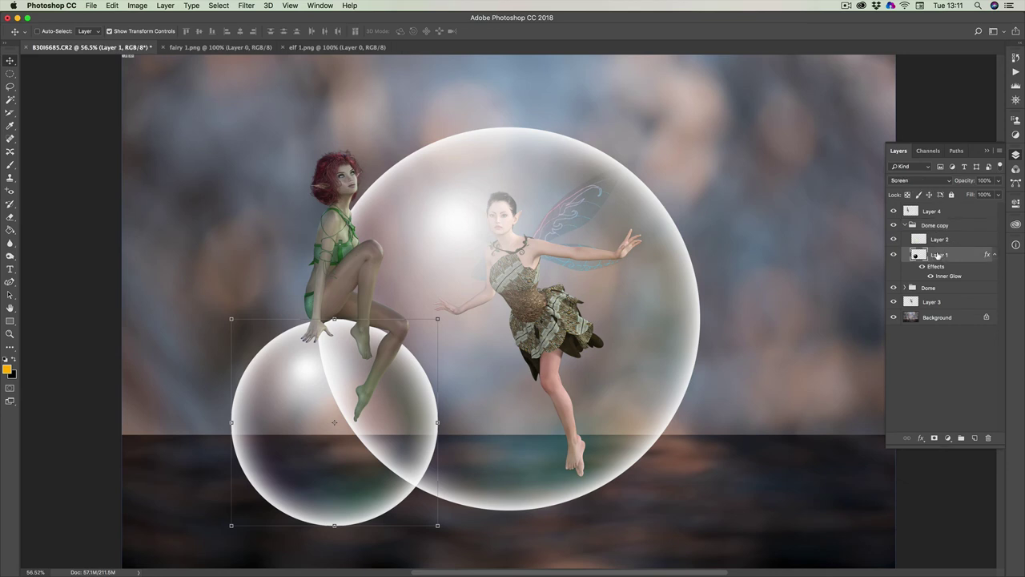
pyautogui.rightClick(960, 256)
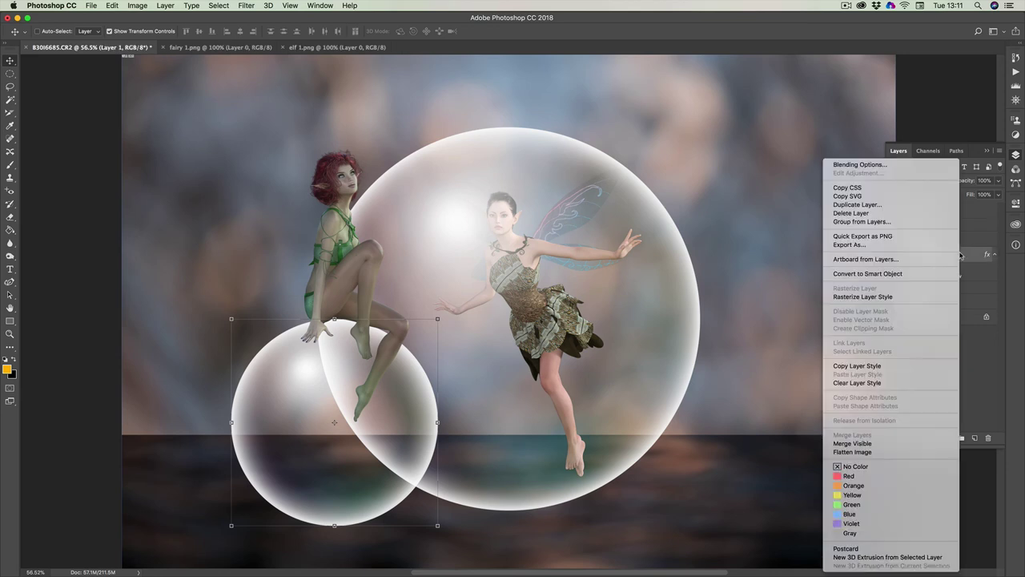
# Duplicate Layer 1 and move Layer 1 copy to the top of the layer stack
pyautogui.click(868, 206)
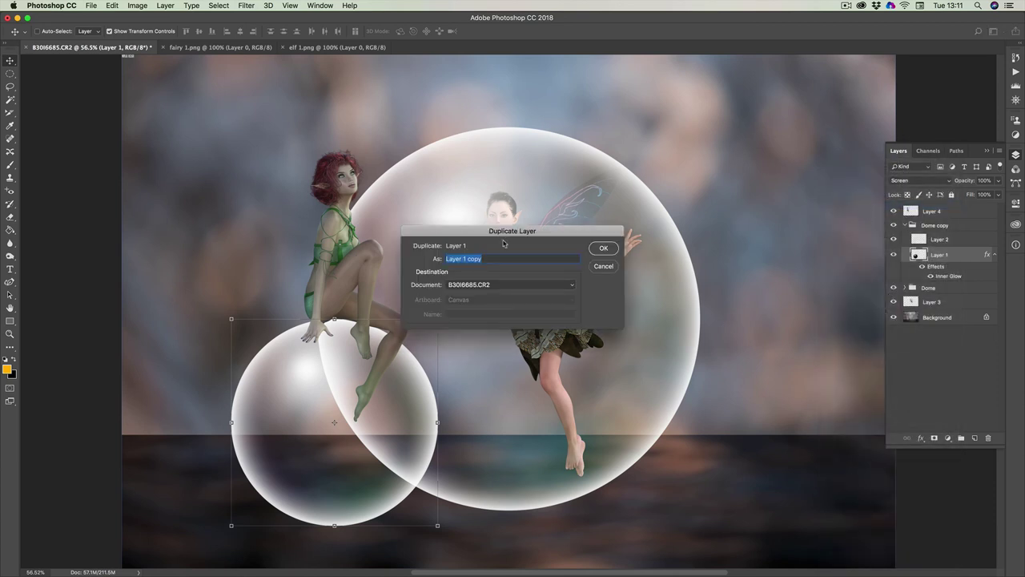
pyautogui.click(608, 253)
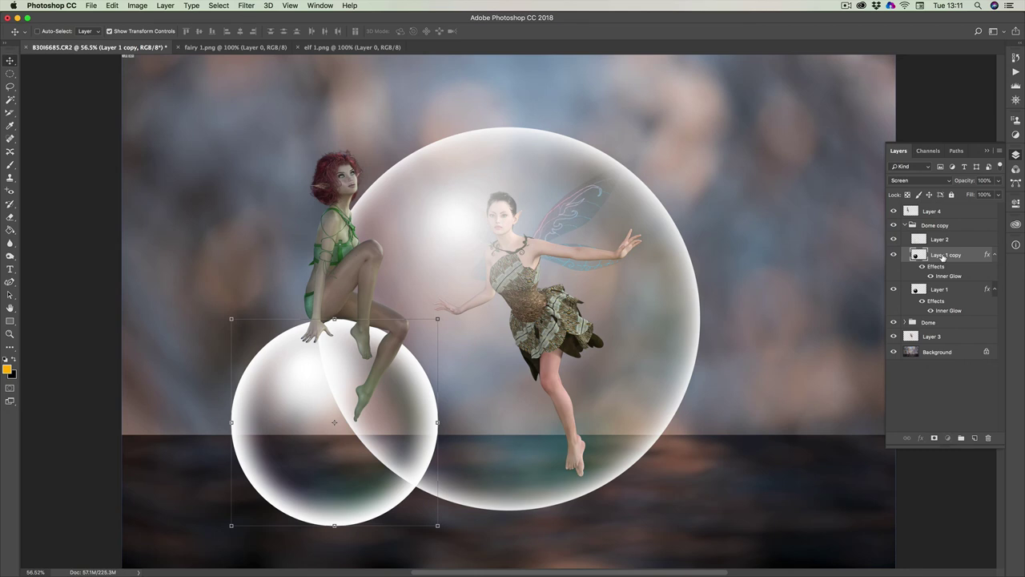
pyautogui.moveTo(943, 256); pyautogui.dragTo(943, 206)
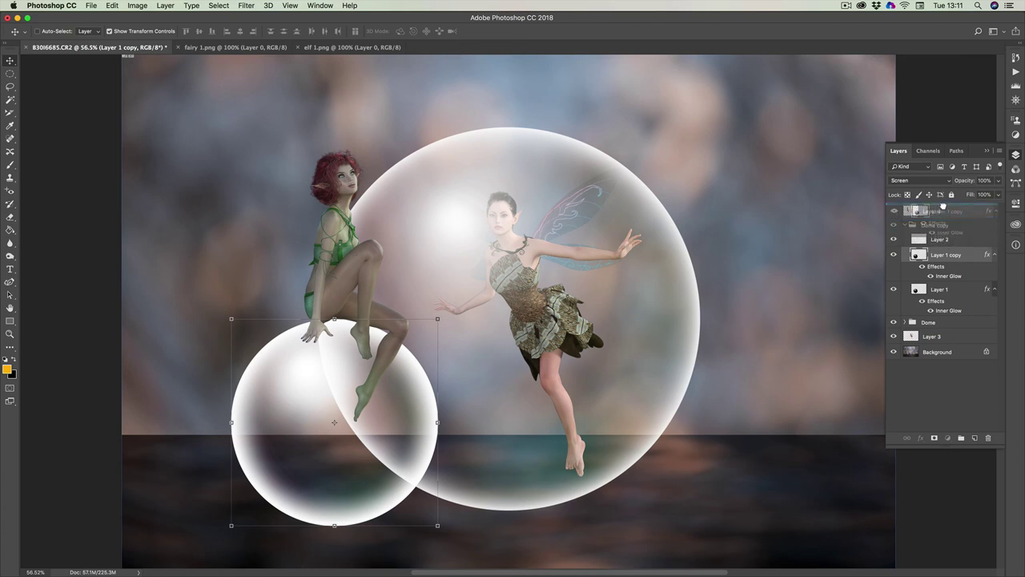
pyautogui.moveTo(943, 206); pyautogui.dragTo(945, 211)
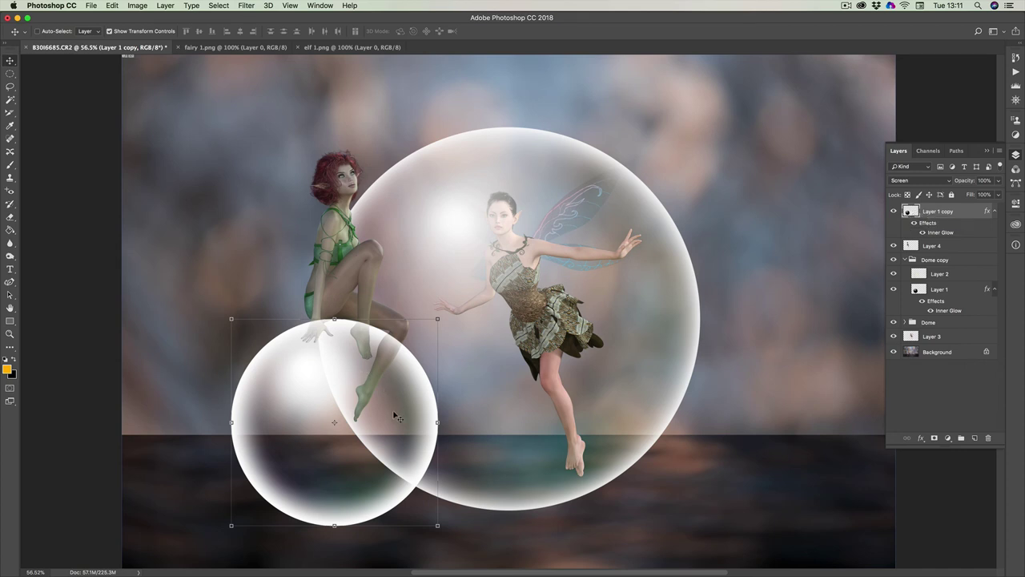
# Shrink the Layer 1 copy bubble to about 47% and float it near the top centre
pyautogui.moveTo(327, 489); pyautogui.dragTo(702, 429)
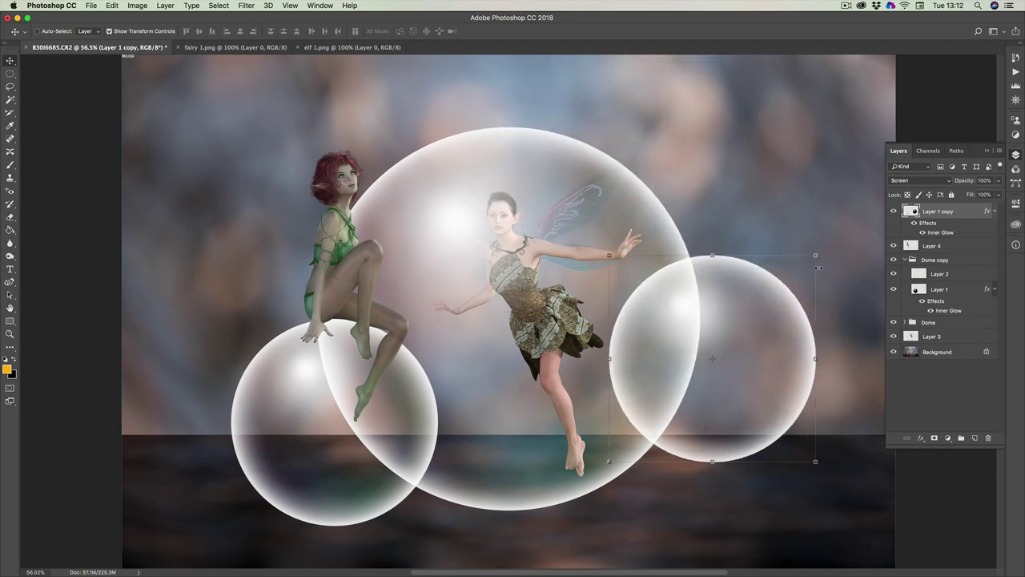
pyautogui.moveTo(816, 255); pyautogui.dragTo(705, 366)
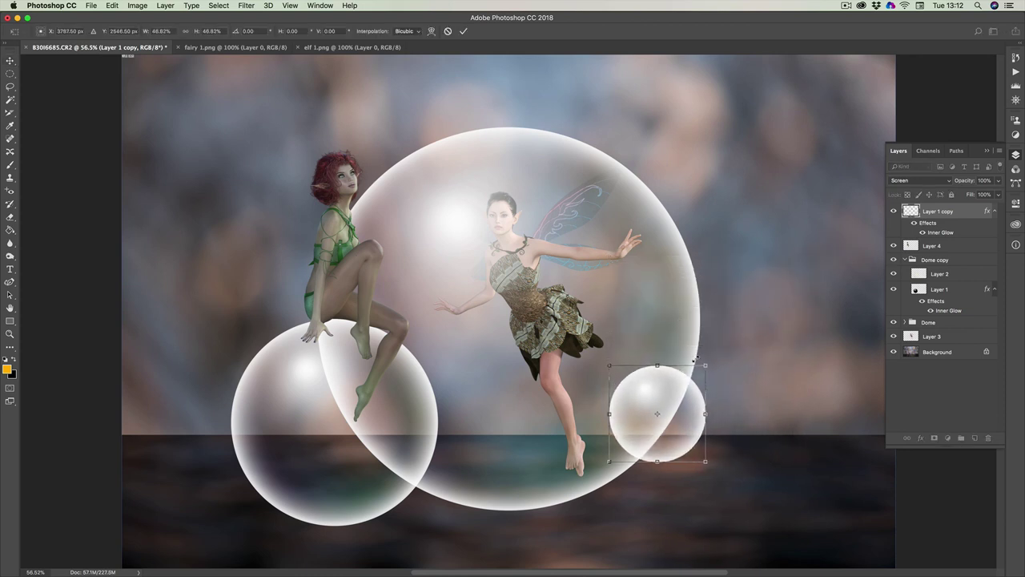
pyautogui.moveTo(645, 395); pyautogui.dragTo(408, 126)
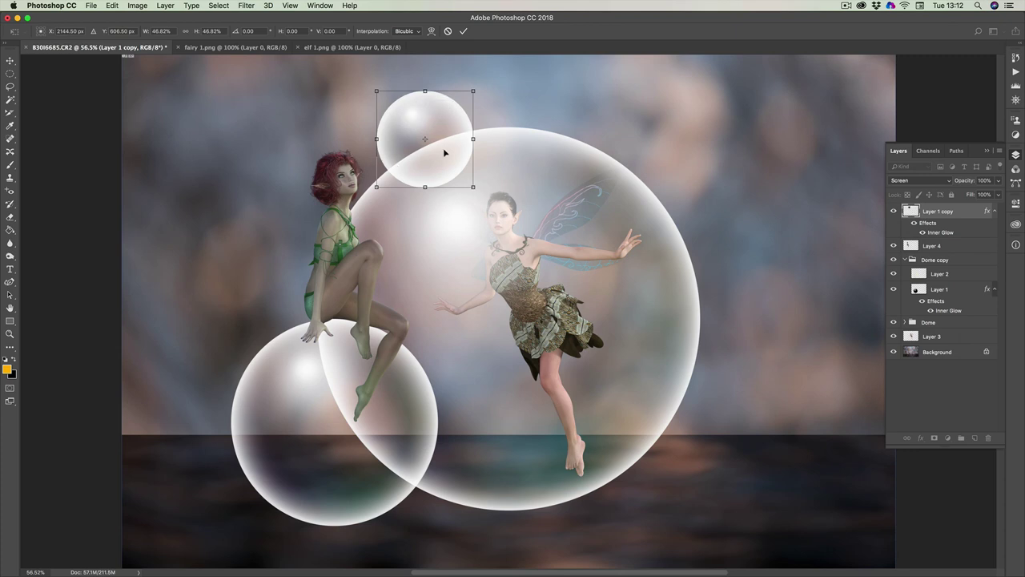
pyautogui.press('Return')
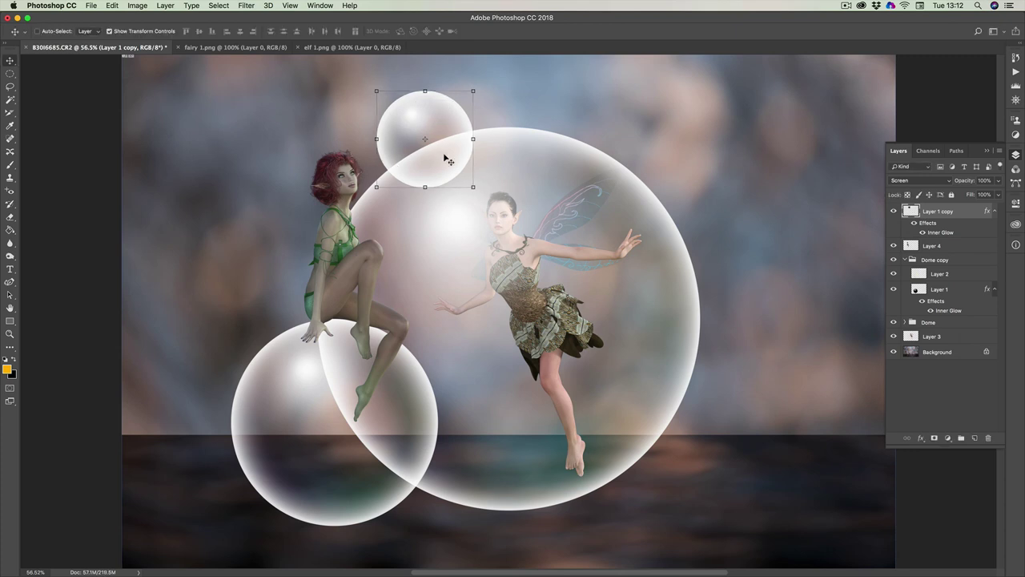
# Duplicate Layer 1 copy to create Layer 1 copy 2
pyautogui.rightClick(950, 213)
pyautogui.click(861, 205)
pyautogui.click(604, 245)
# Enlarge Layer 1 copy 2 to about 140% on the large bubble's right rim, then close the Layers panel
pyautogui.moveTo(455, 150); pyautogui.dragTo(702, 318)
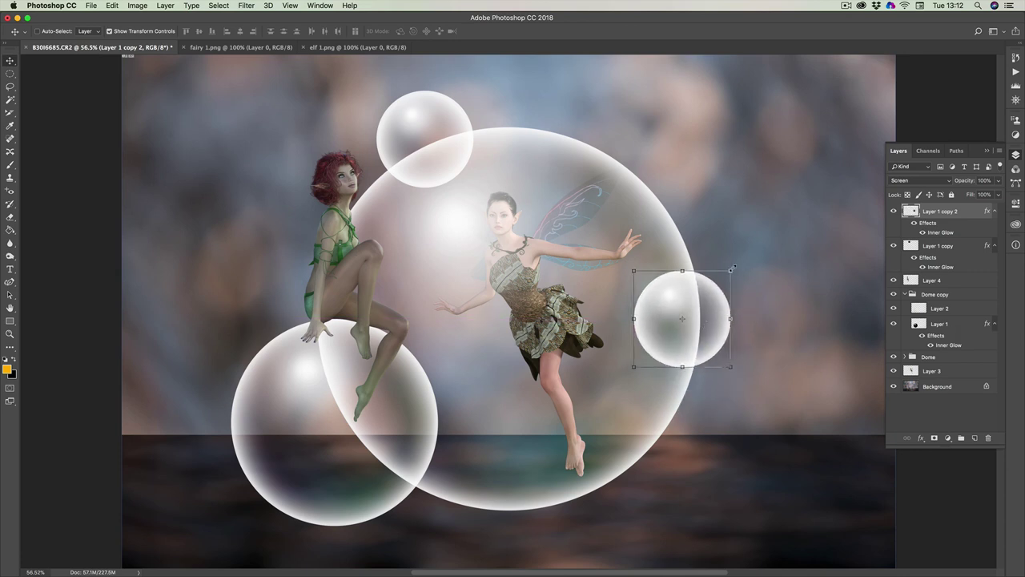
pyautogui.moveTo(730, 271); pyautogui.dragTo(769, 232)
pyautogui.moveTo(680, 299); pyautogui.dragTo(655, 369)
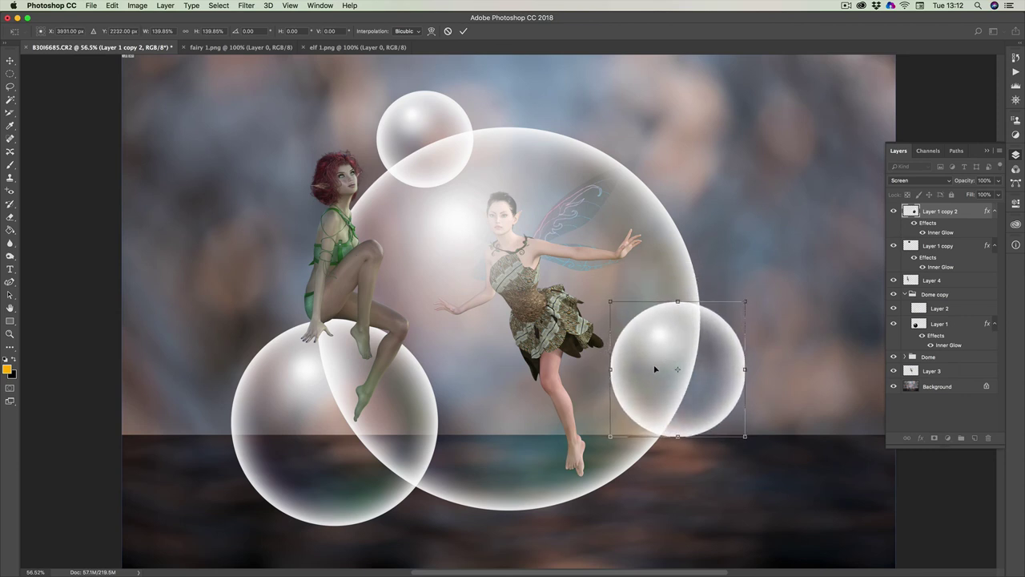
pyautogui.press('Return')
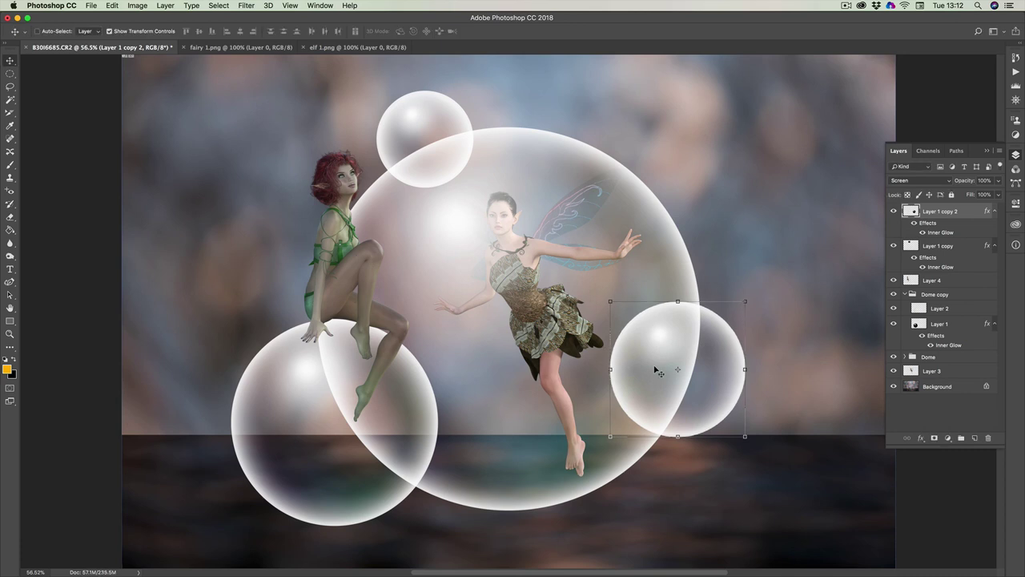
pyautogui.click(987, 151)
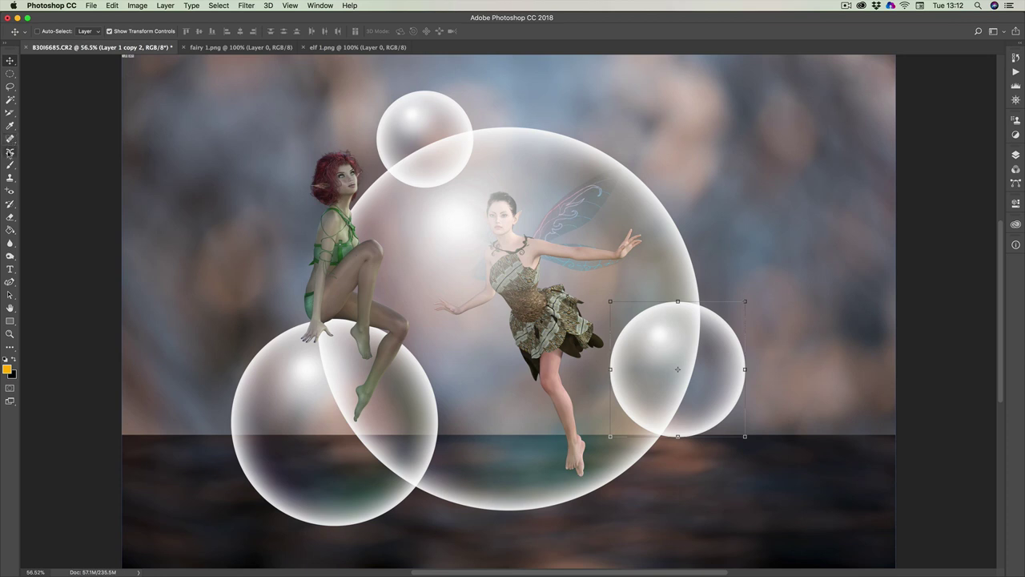
# Crop the composite to a square about 32.27 cm wide by trimming both sides
pyautogui.click(10, 152)
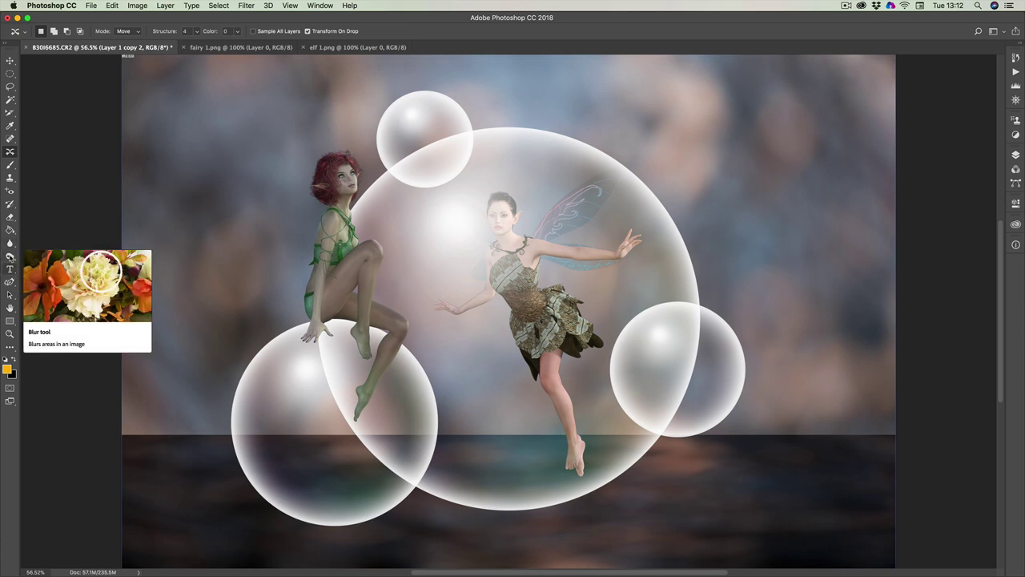
pyautogui.click(13, 116)
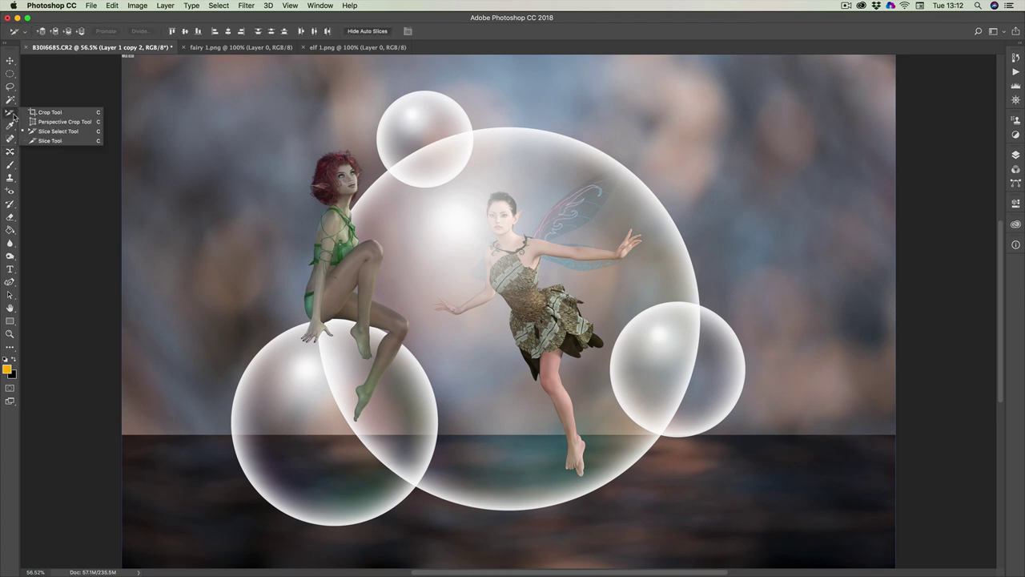
pyautogui.click(41, 113)
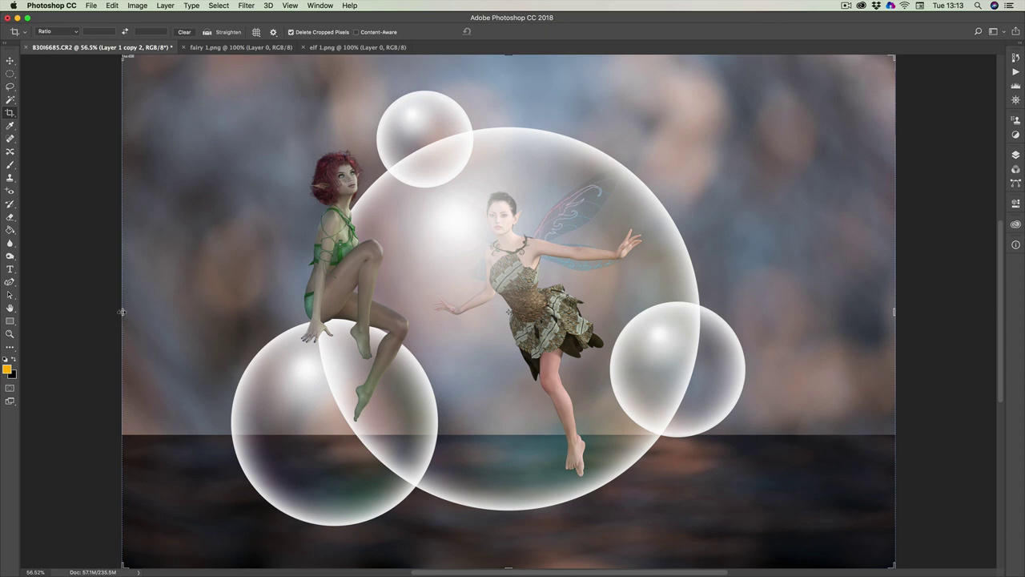
pyautogui.moveTo(123, 311); pyautogui.dragTo(169, 312)
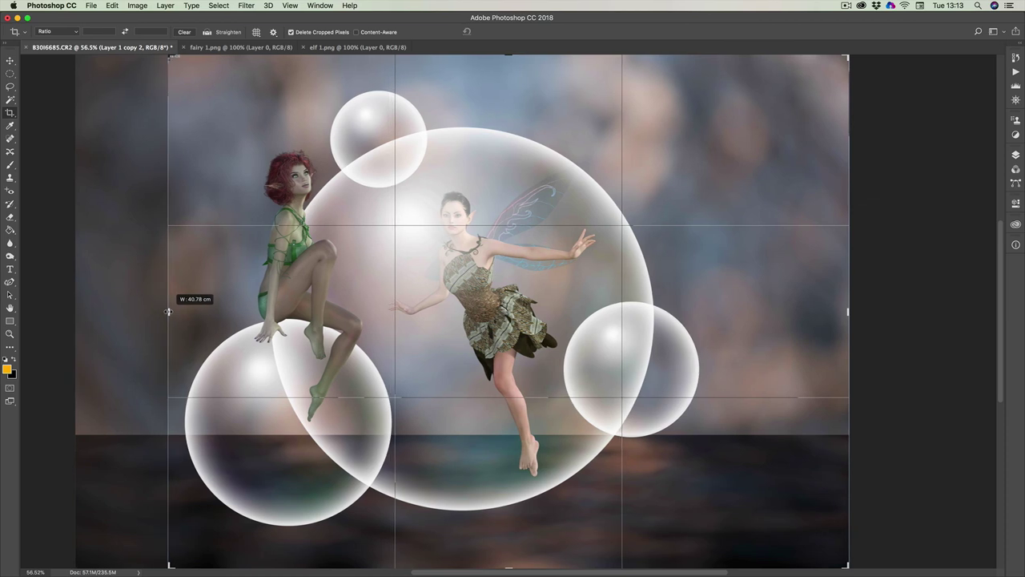
pyautogui.moveTo(848, 310); pyautogui.dragTo(774, 310)
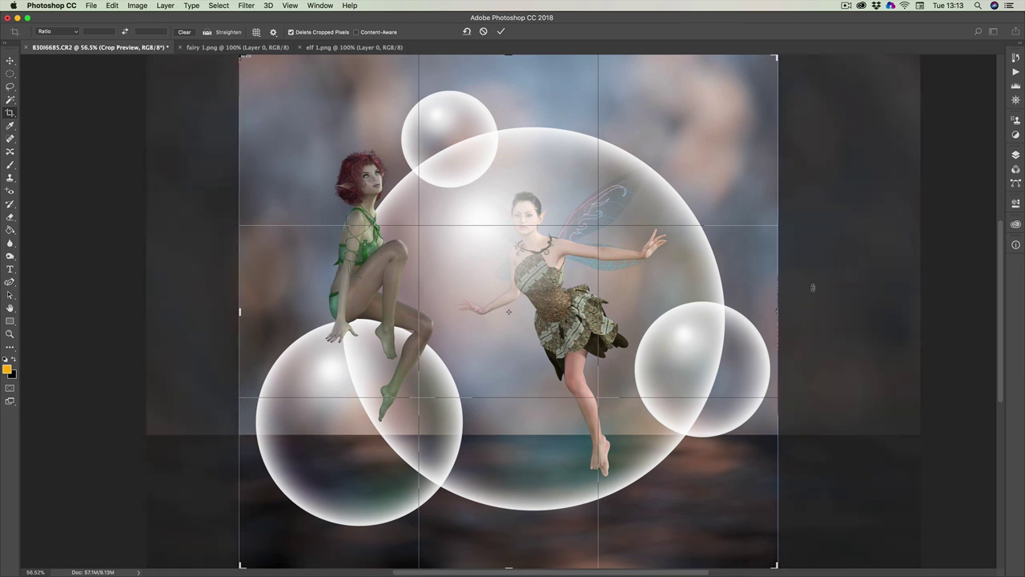
pyautogui.press('Return')
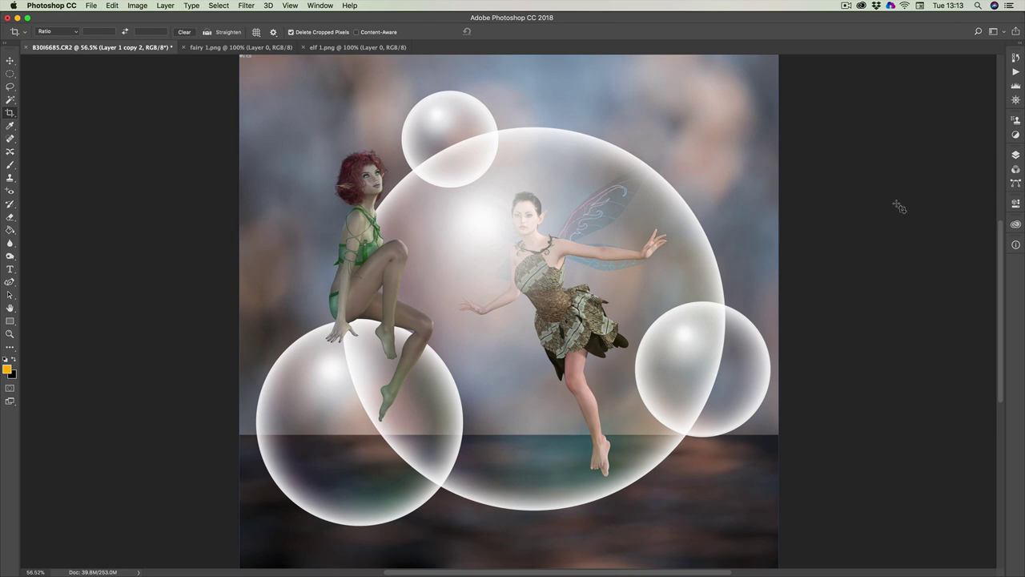
# Add a Color Lookup adjustment layer using the FoggyNight.3DL lookup file
pyautogui.click(1016, 156)
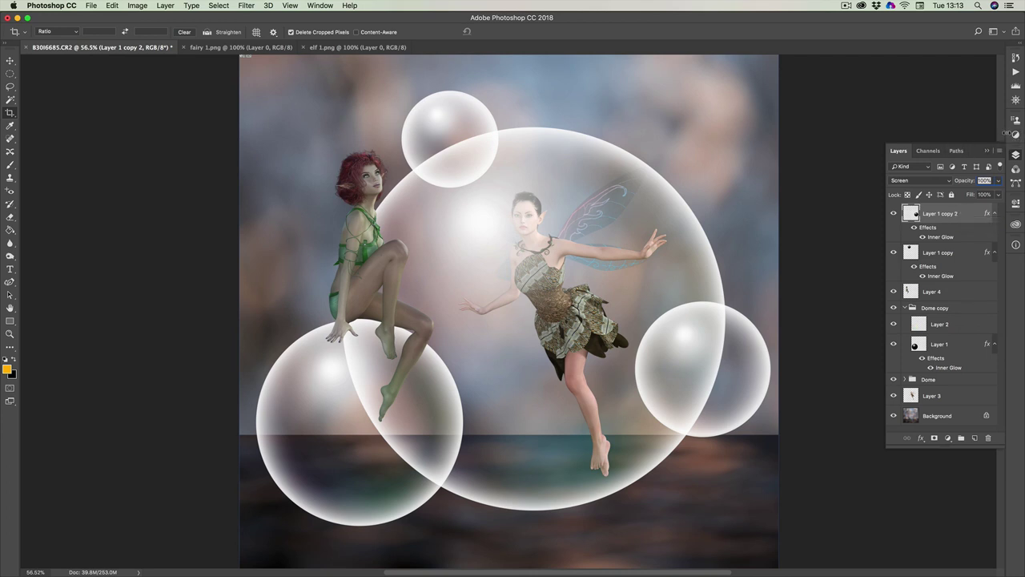
pyautogui.click(1016, 137)
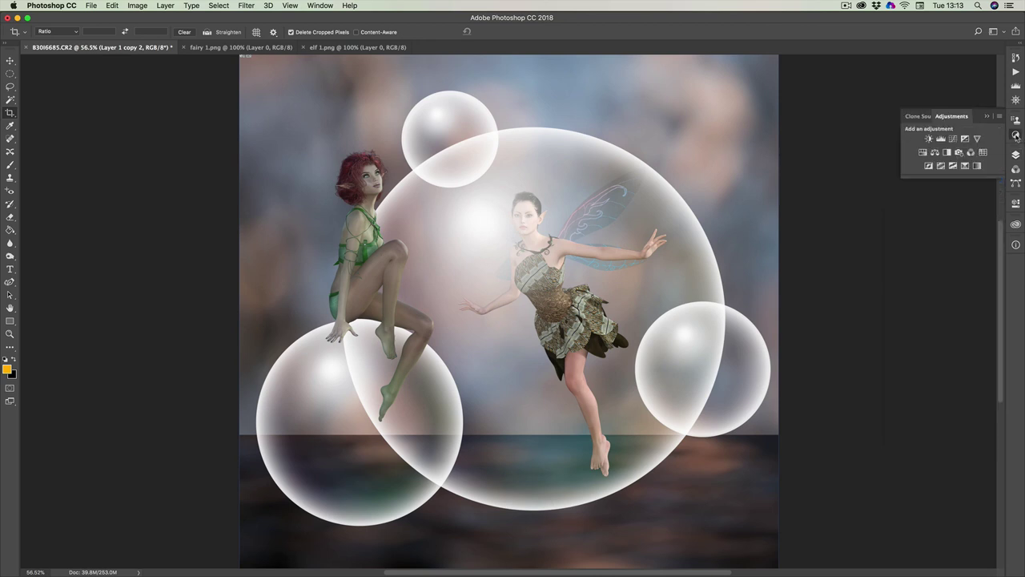
pyautogui.click(983, 153)
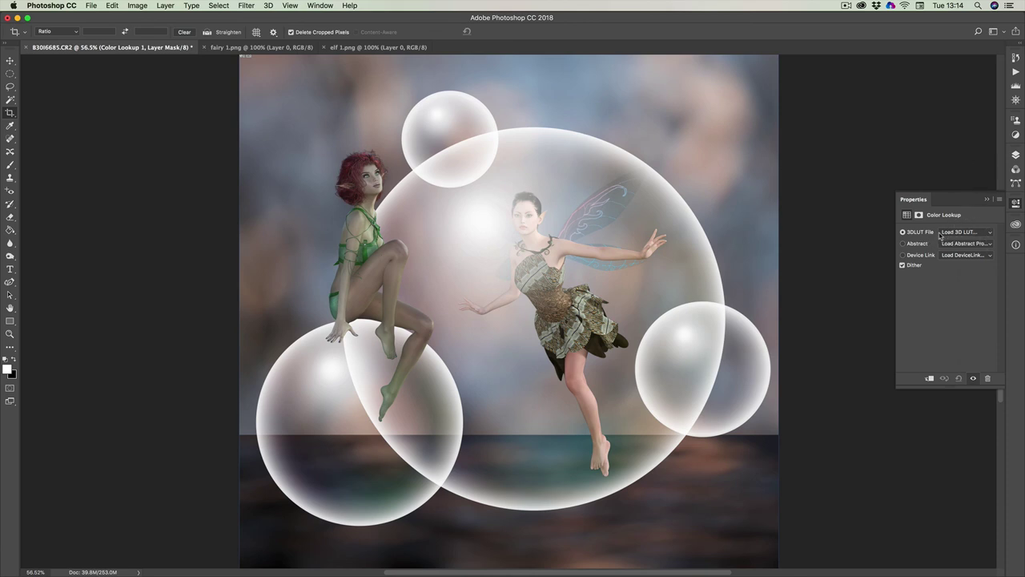
pyautogui.click(973, 233)
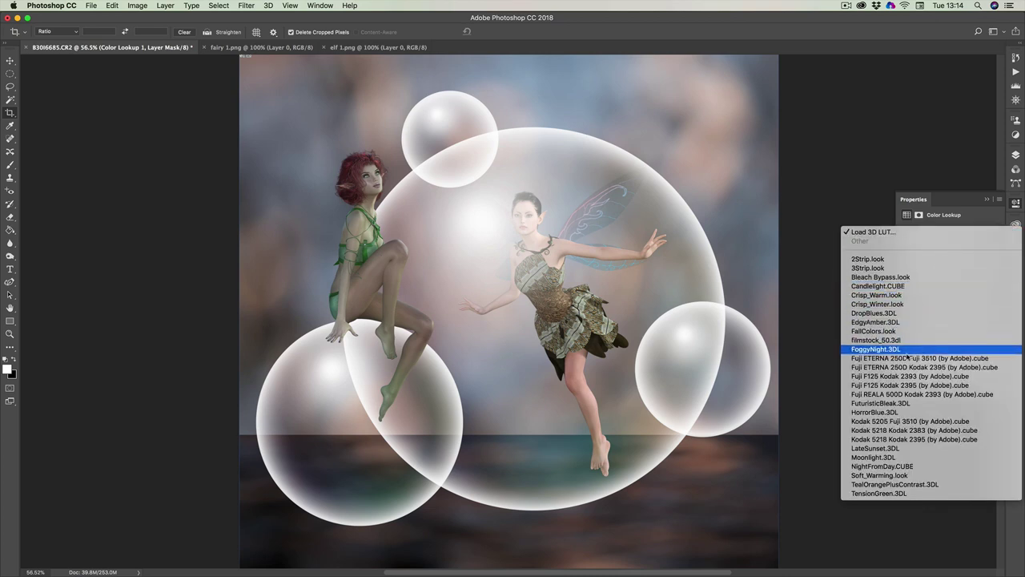
pyautogui.click(877, 350)
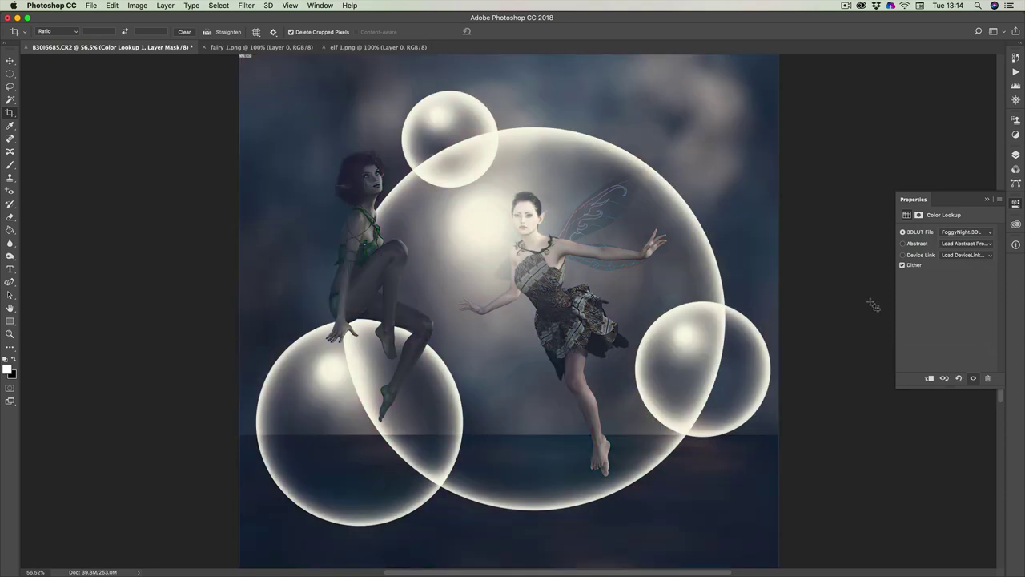
pyautogui.click(988, 202)
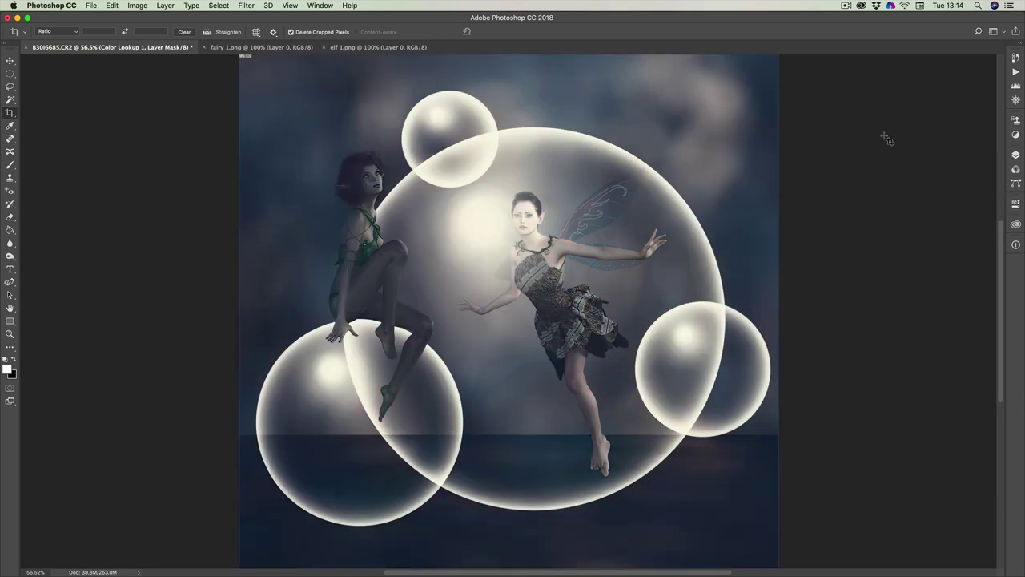
# Lower Color Lookup 1's opacity to about 67%
pyautogui.click(1016, 157)
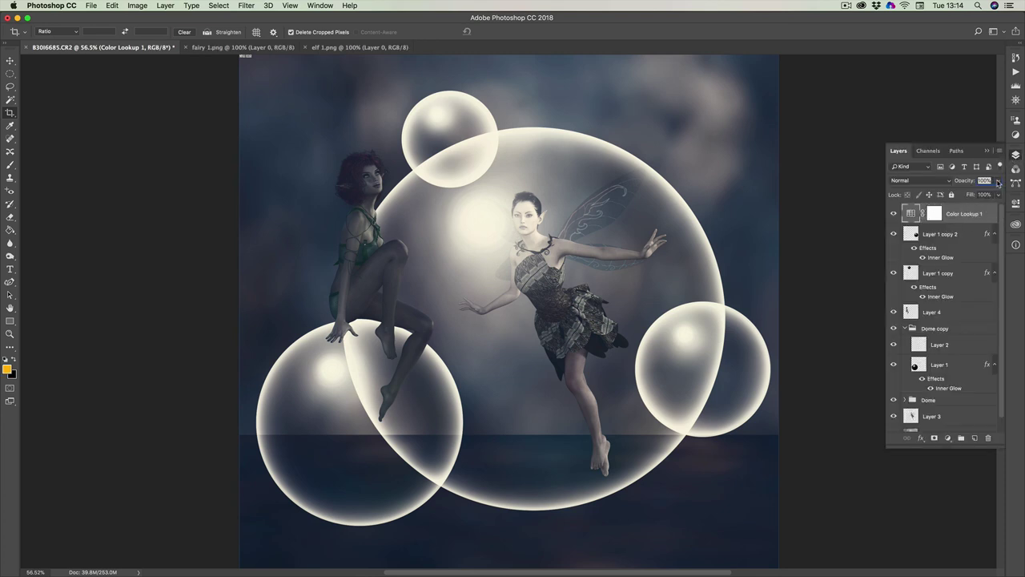
pyautogui.click(998, 183)
pyautogui.moveTo(999, 194); pyautogui.dragTo(978, 195)
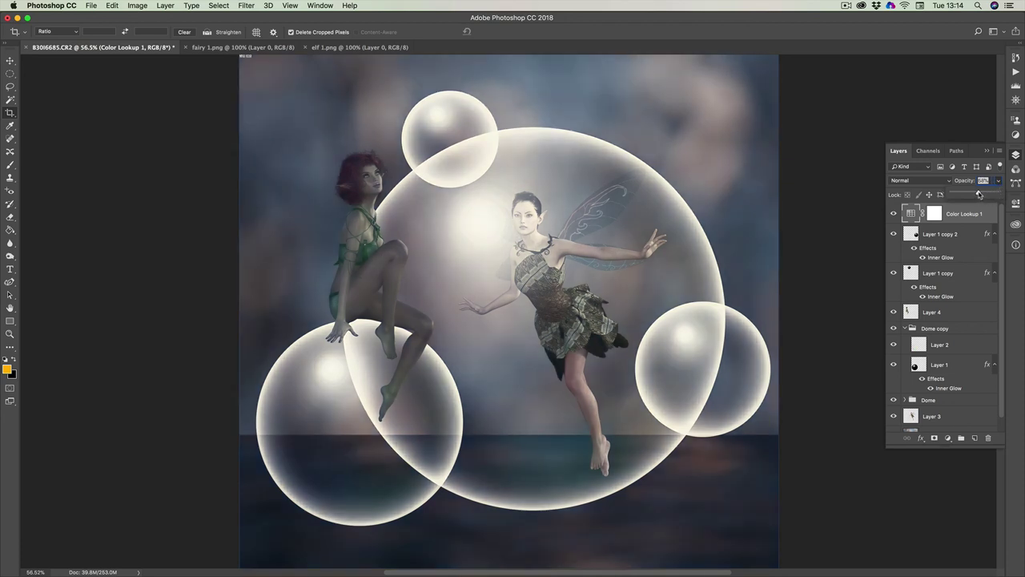
pyautogui.click(987, 152)
pyautogui.click(986, 152)
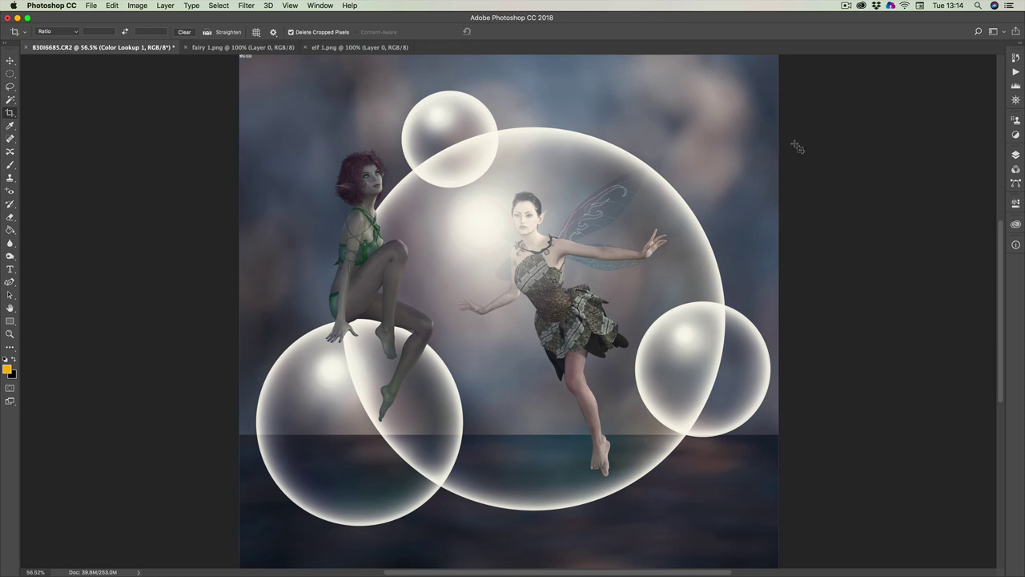
pyautogui.click(1016, 133)
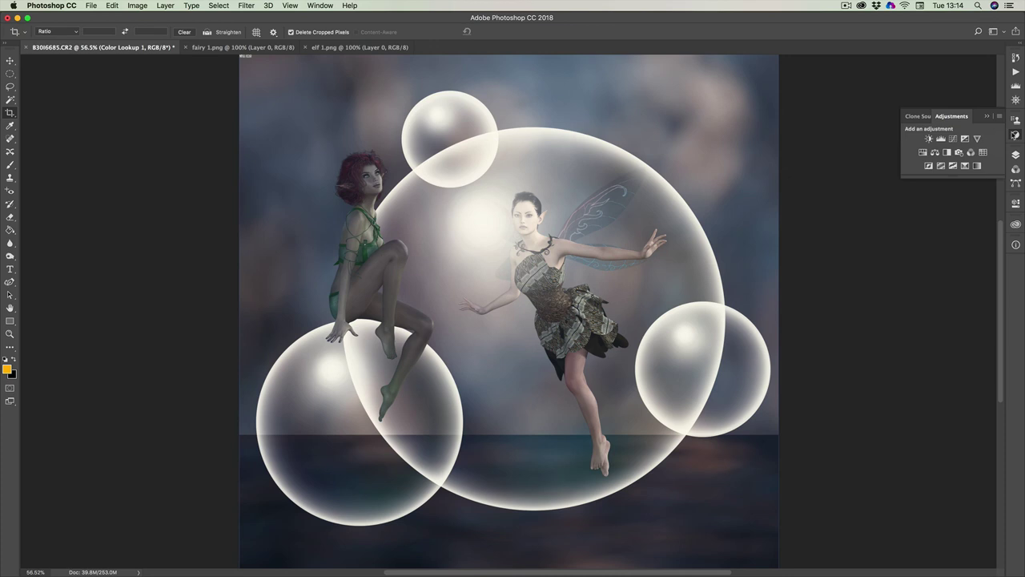
# Add a Levels adjustment layer with input levels about 26, 1.27 and 250 for stronger contrast
pyautogui.click(941, 140)
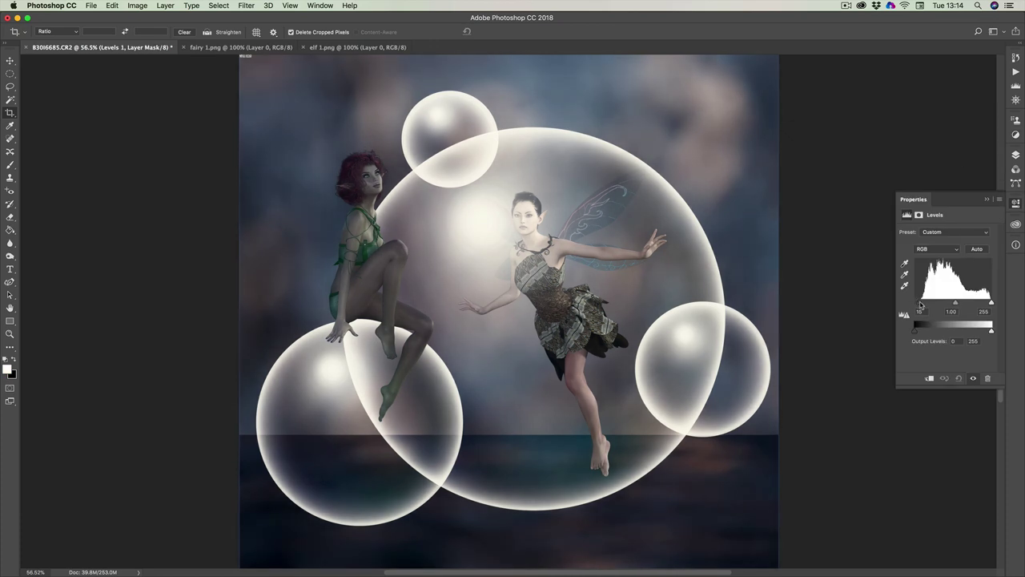
pyautogui.moveTo(921, 305); pyautogui.dragTo(950, 306)
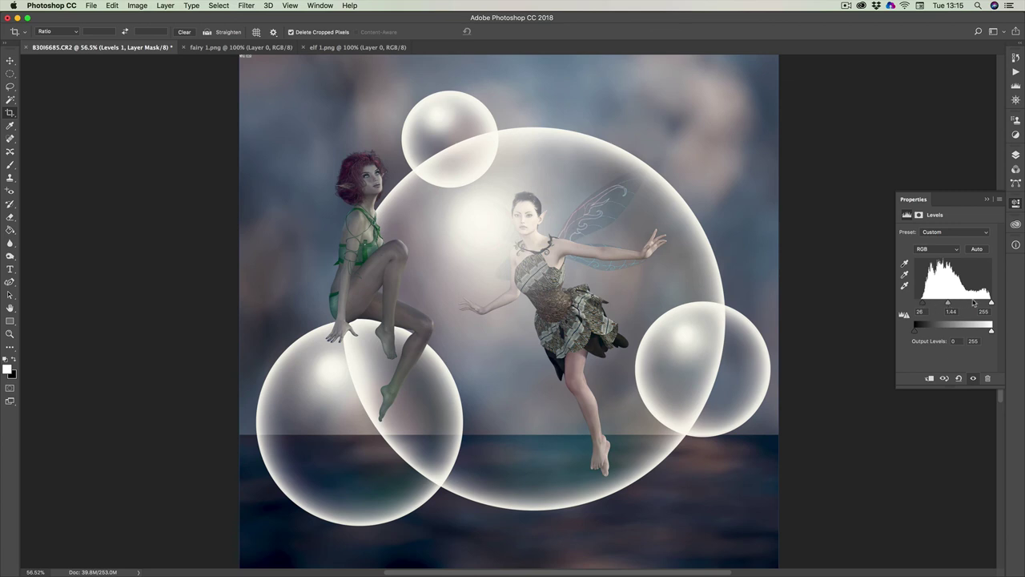
pyautogui.moveTo(992, 303)
pyautogui.mouseDown()
pyautogui.moveTo(982, 304)
pyautogui.moveTo(992, 304)
pyautogui.mouseUp()
pyautogui.moveTo(949, 305)
pyautogui.mouseDown()
pyautogui.moveTo(970, 306)
pyautogui.moveTo(947, 306)
pyautogui.mouseUp()
# Reduce the Color Lookup 1 layer's opacity to 63%
pyautogui.click(987, 199)
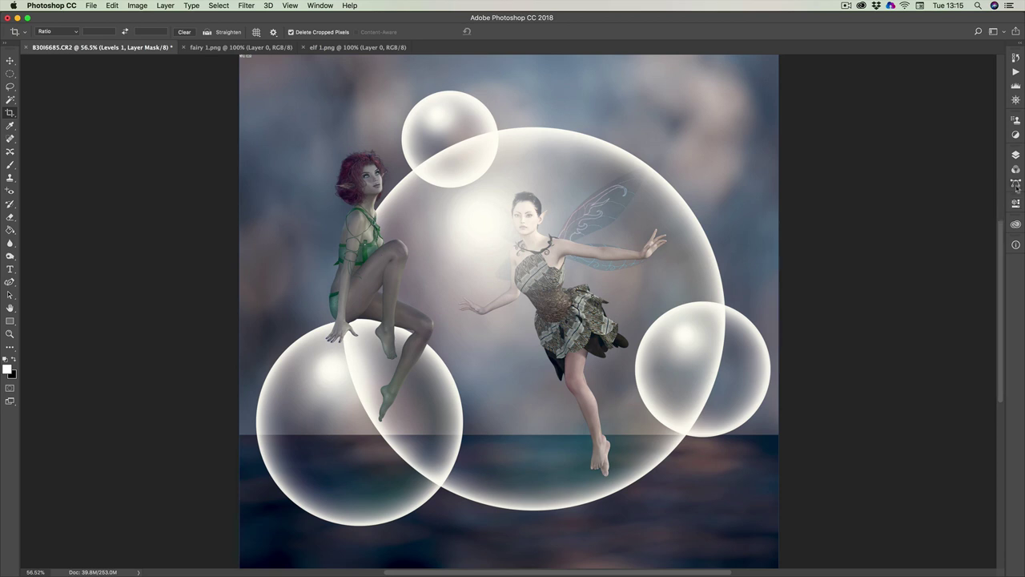
pyautogui.click(1016, 153)
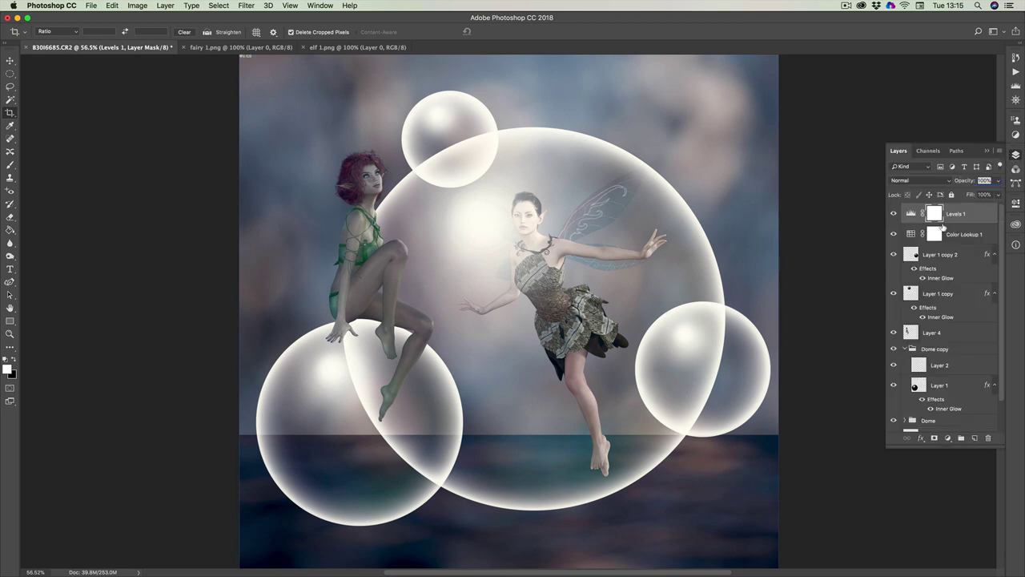
pyautogui.click(966, 234)
pyautogui.click(999, 181)
pyautogui.moveTo(998, 193)
pyautogui.mouseDown()
pyautogui.moveTo(977, 195)
pyautogui.moveTo(993, 194)
pyautogui.mouseUp()
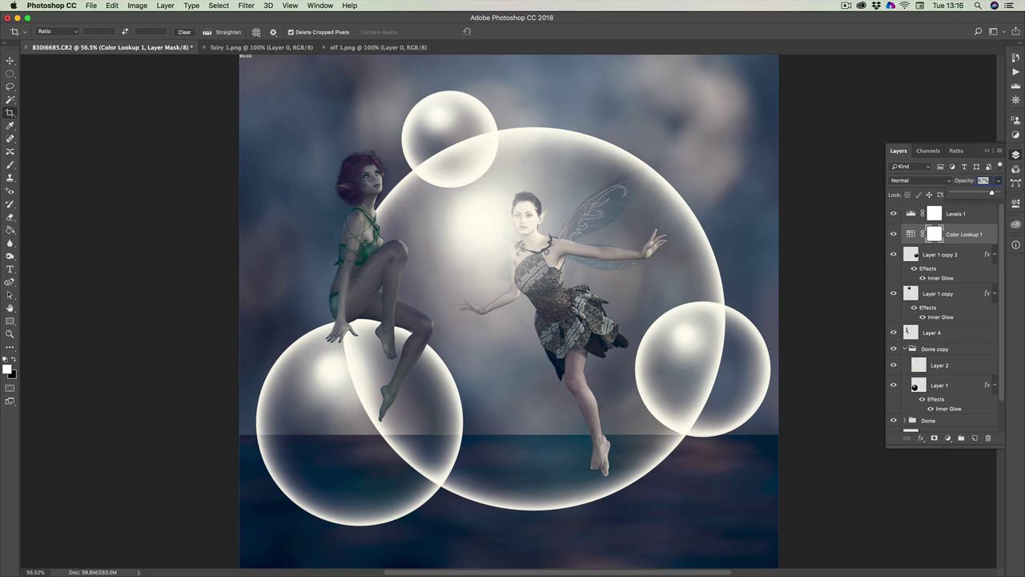
# Hide Color Lookup 1 and lower the Levels 1 layer to 52% opacity
pyautogui.click(894, 234)
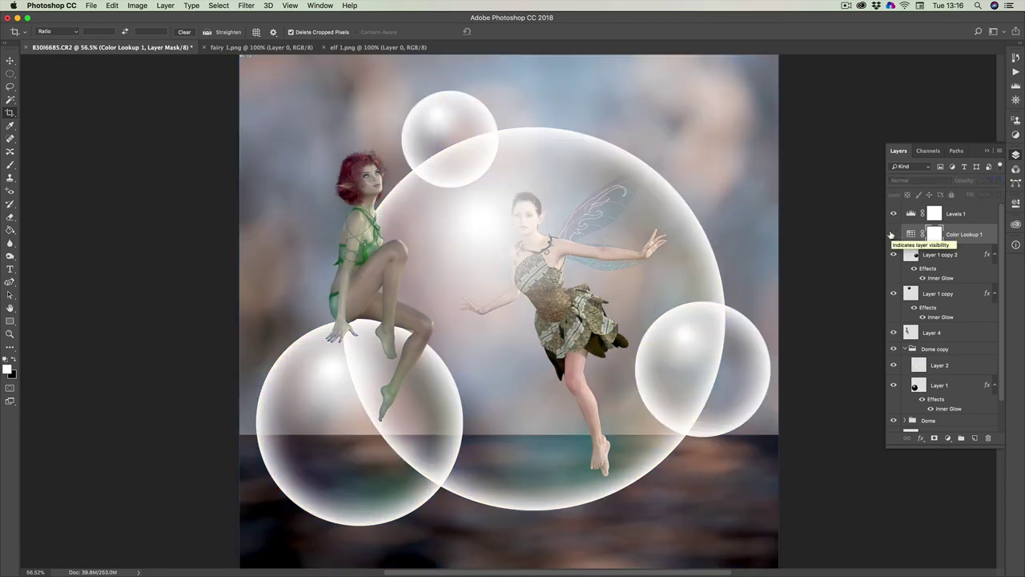
pyautogui.click(991, 215)
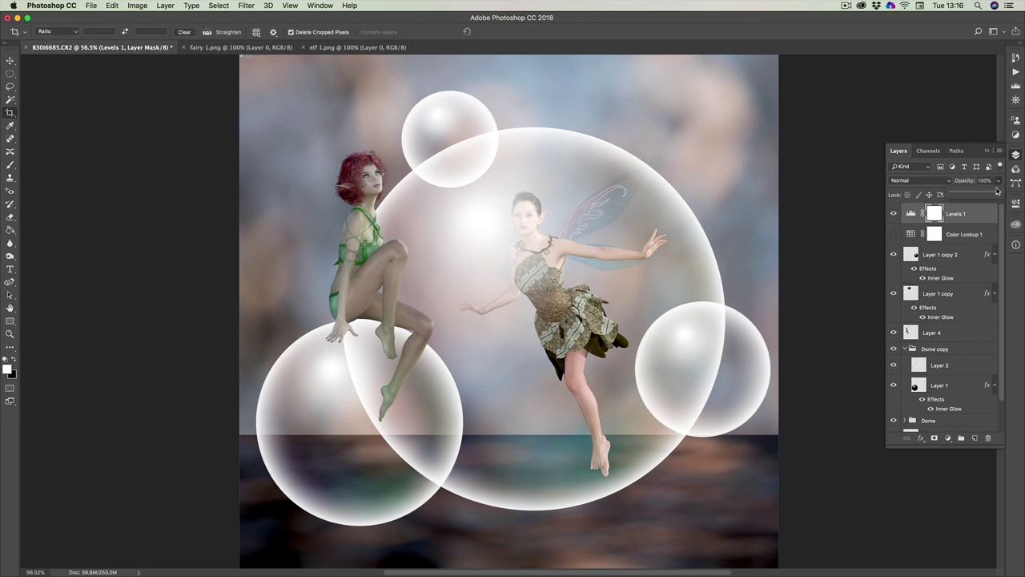
pyautogui.moveTo(998, 192); pyautogui.dragTo(978, 197)
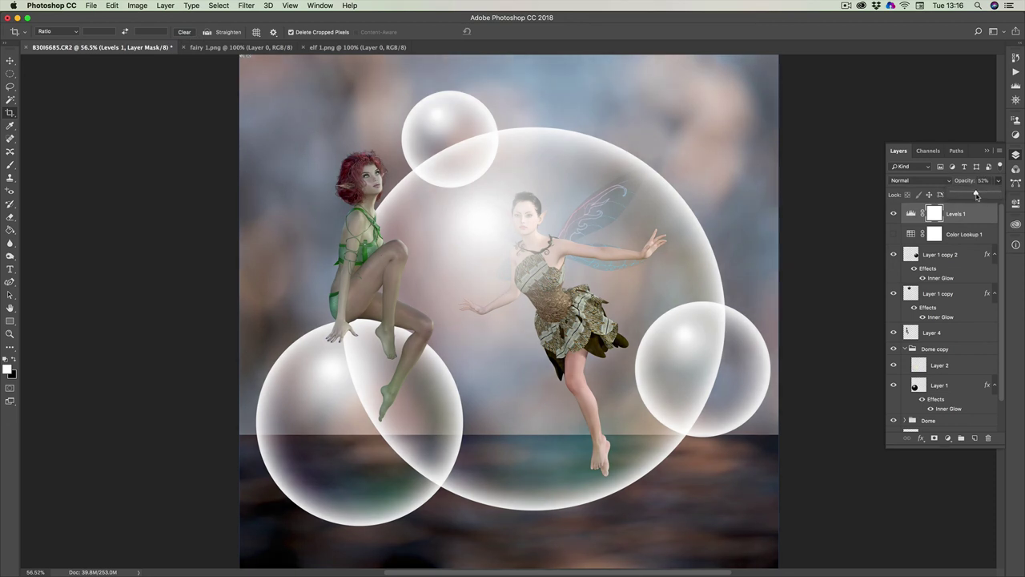